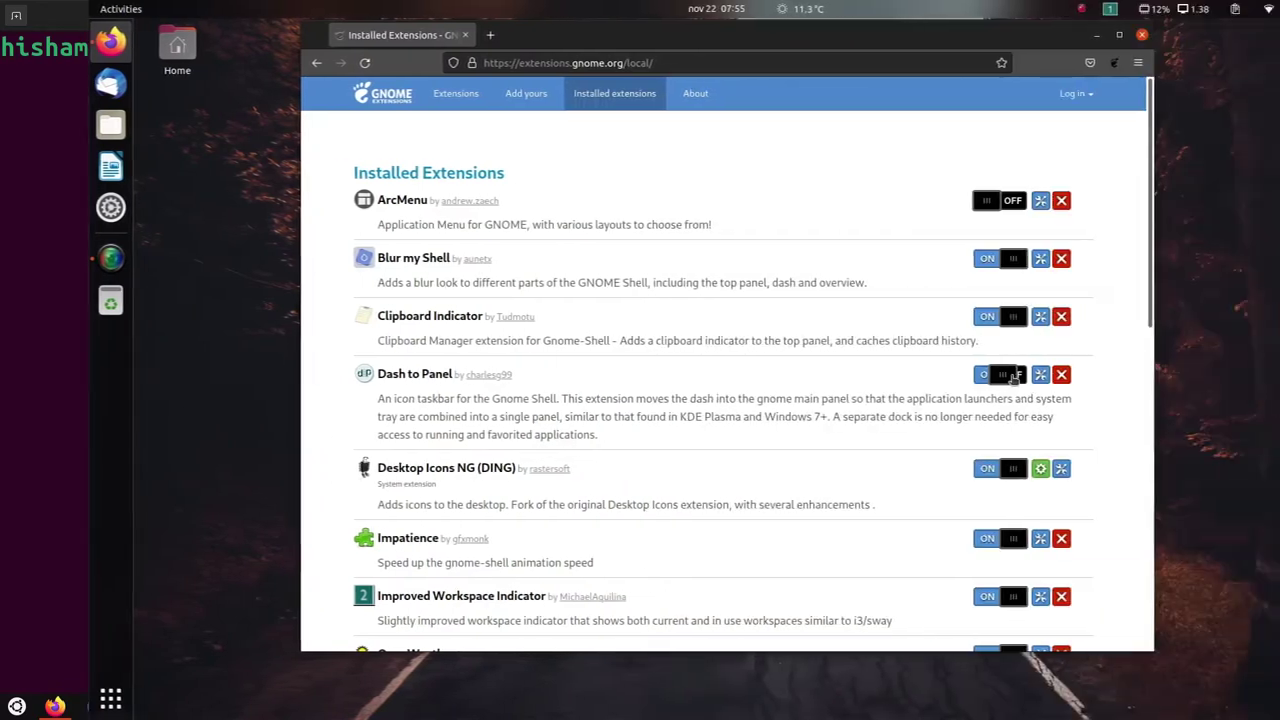
# Step: Enable the Dash to Panel extension, minimize the browser and open the extension's panel settings
pyautogui.click(925, 374)
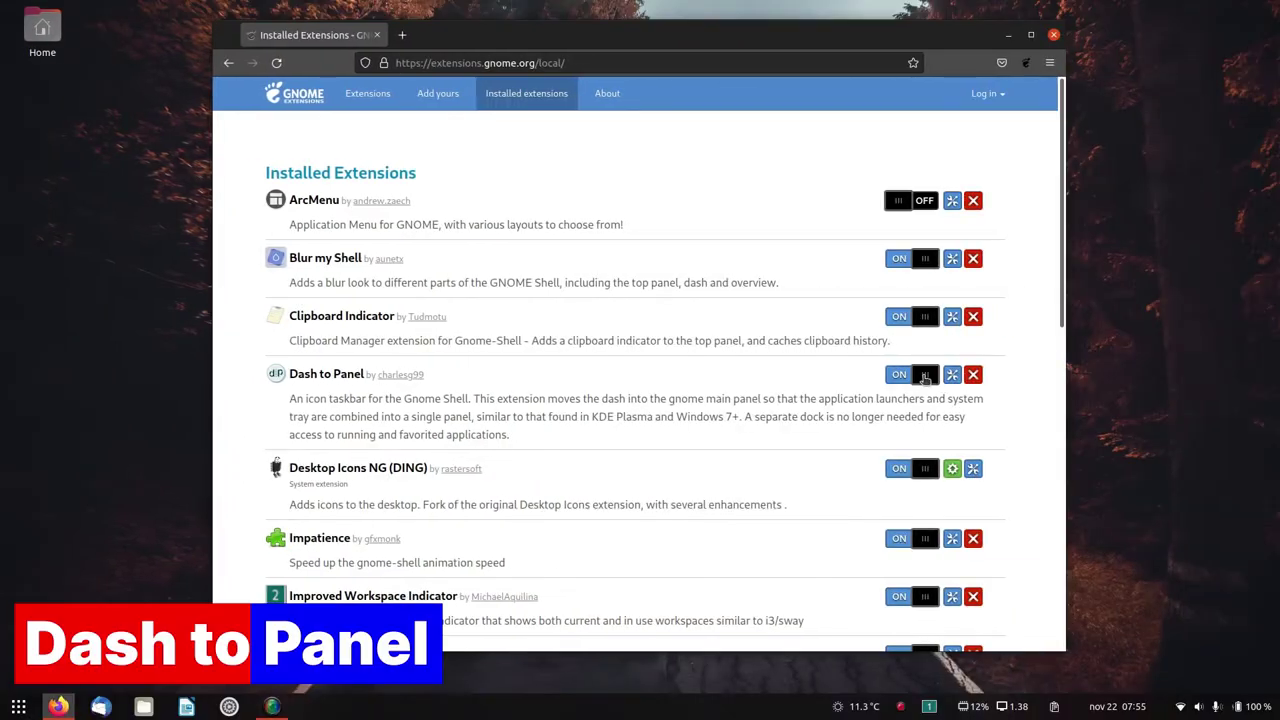
pyautogui.click(1009, 36)
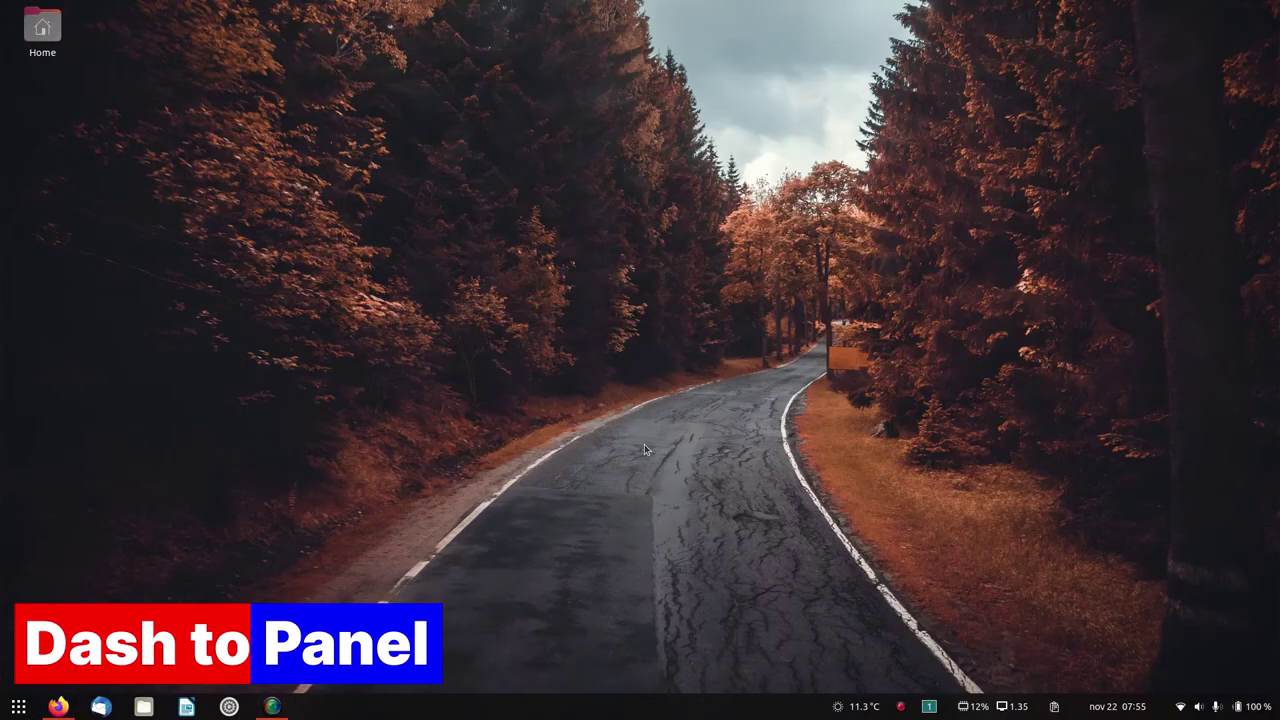
pyautogui.rightClick(401, 712)
pyautogui.click(406, 684)
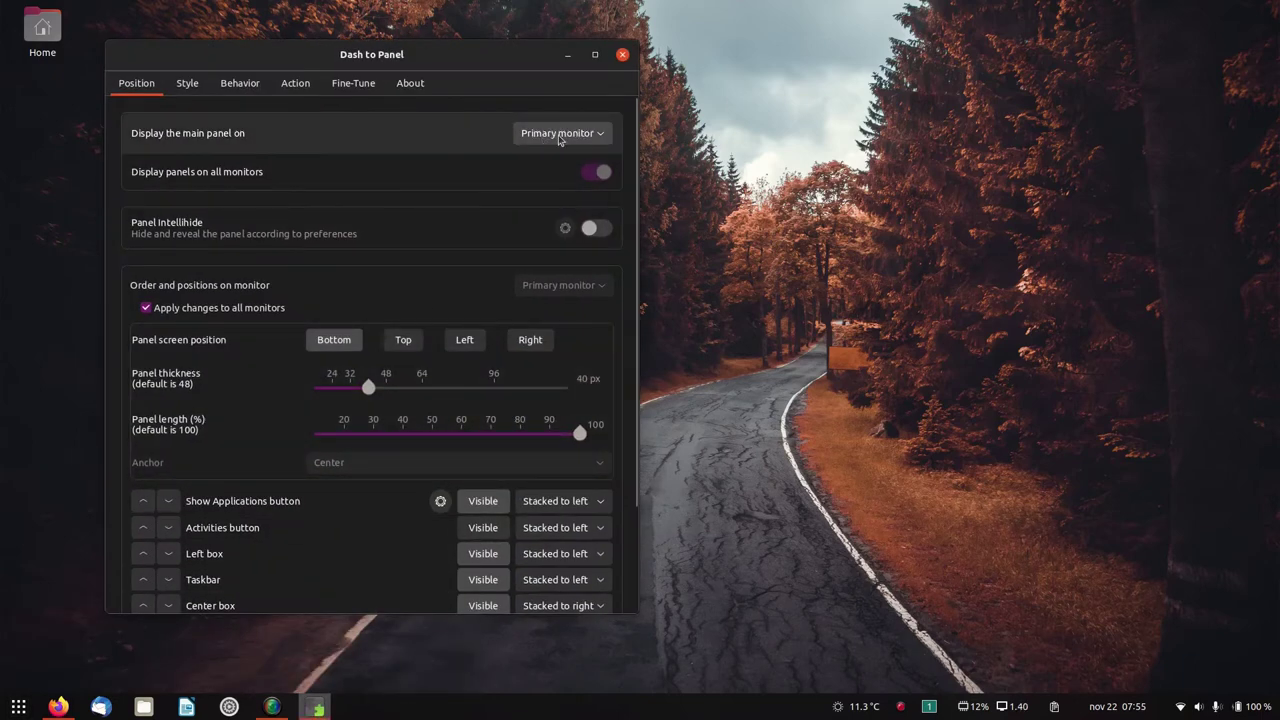
# Step: Check the monitor choices for the main panel and try Panel Intellihide, switching it on and back off
pyautogui.click(550, 138)
pyautogui.click(550, 140)
pyautogui.click(606, 229)
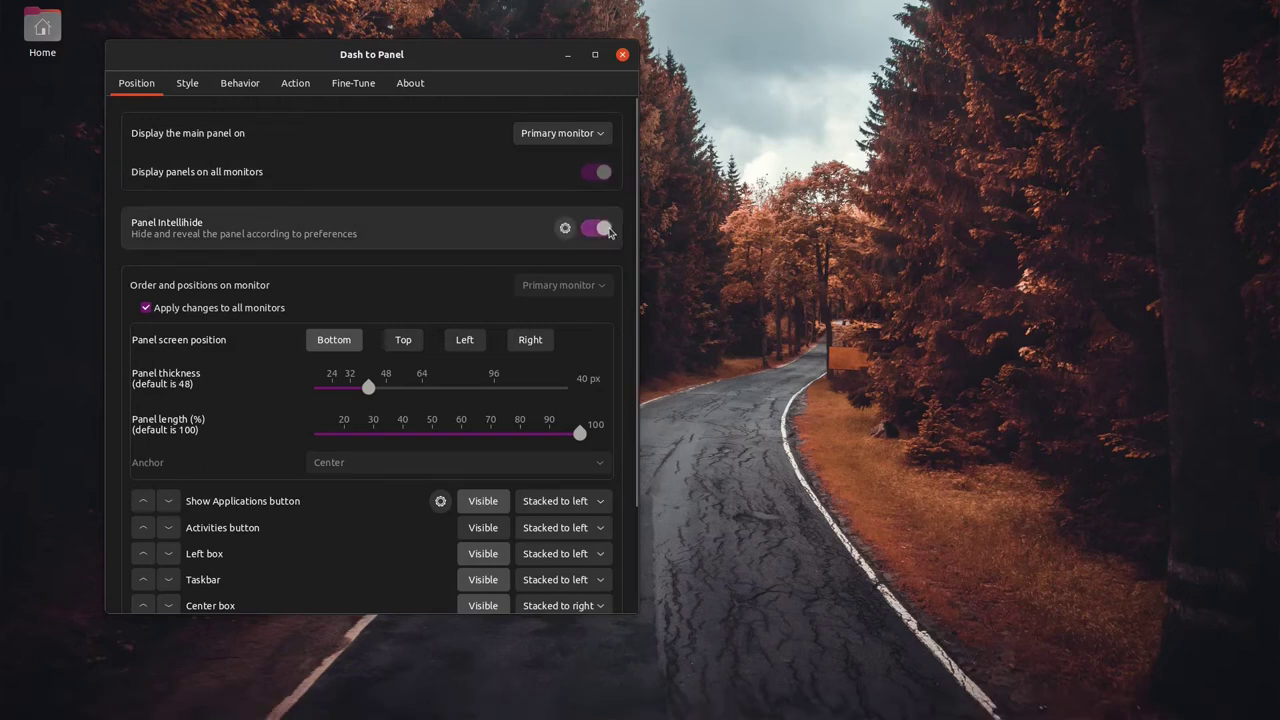
pyautogui.click(604, 229)
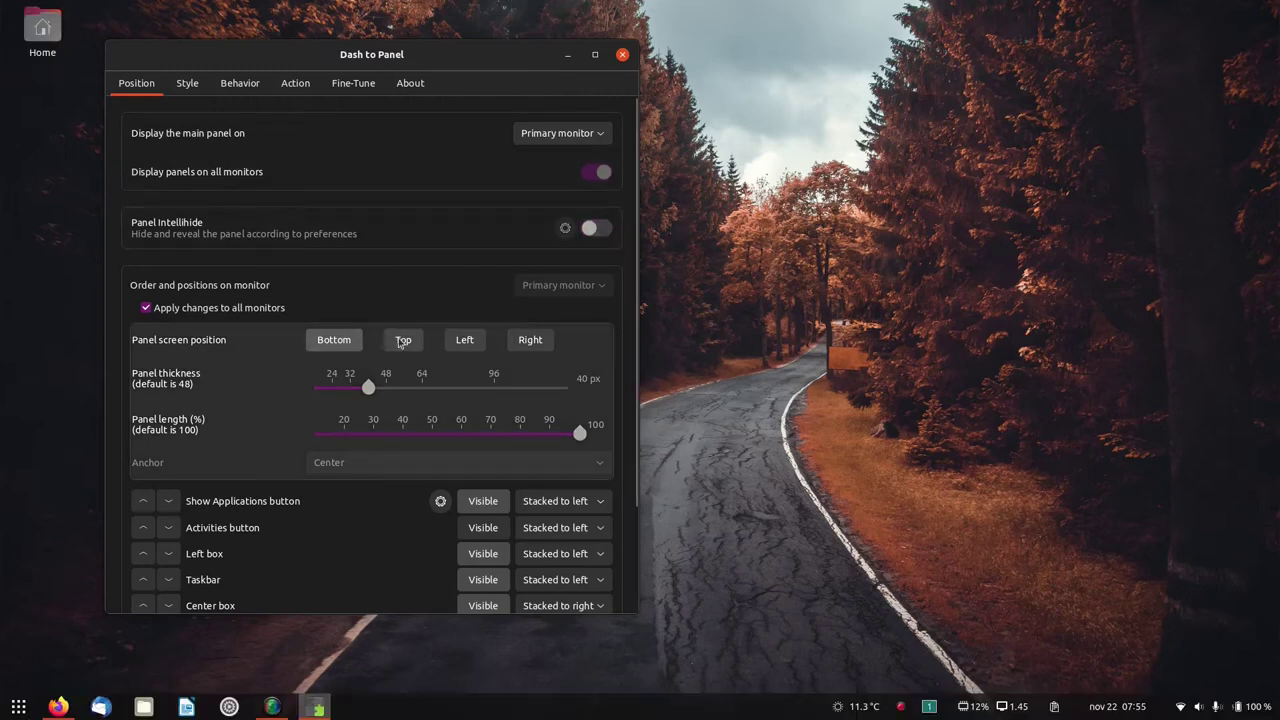
# Step: Try the Top, Left and Right panel screen positions and return the panel to Bottom
pyautogui.click(401, 341)
pyautogui.click(465, 340)
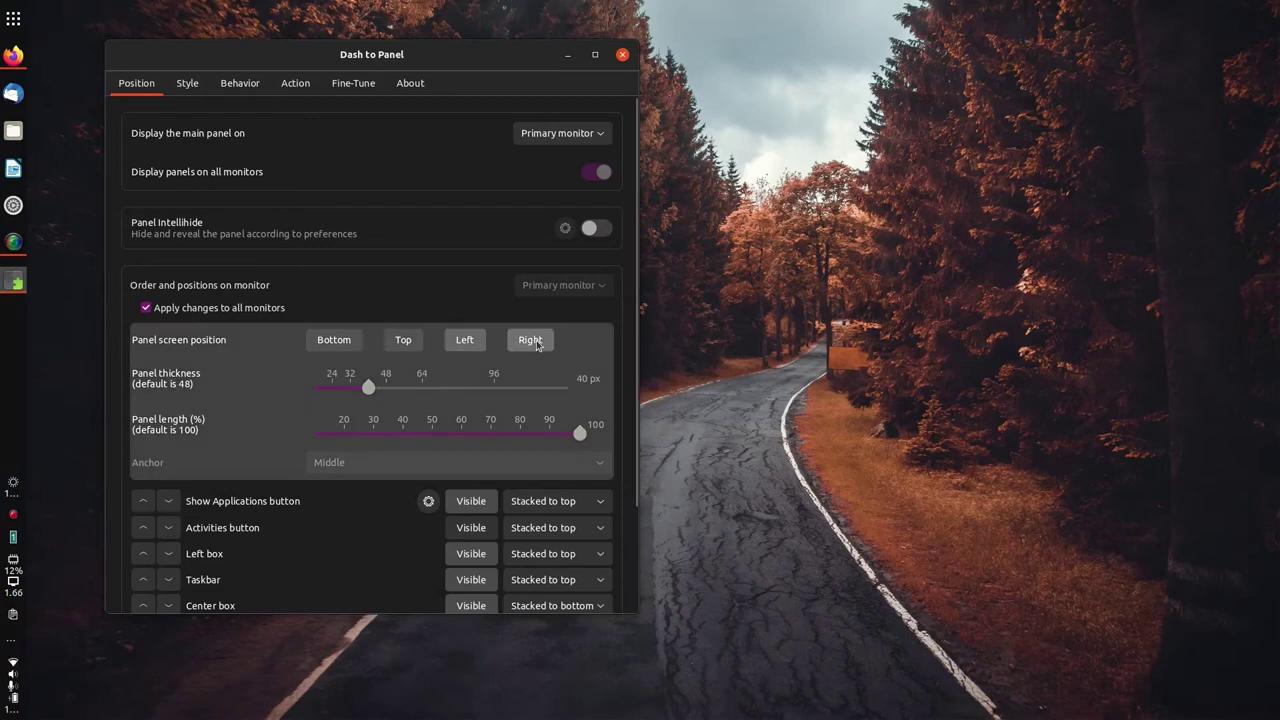
pyautogui.click(530, 341)
pyautogui.click(334, 340)
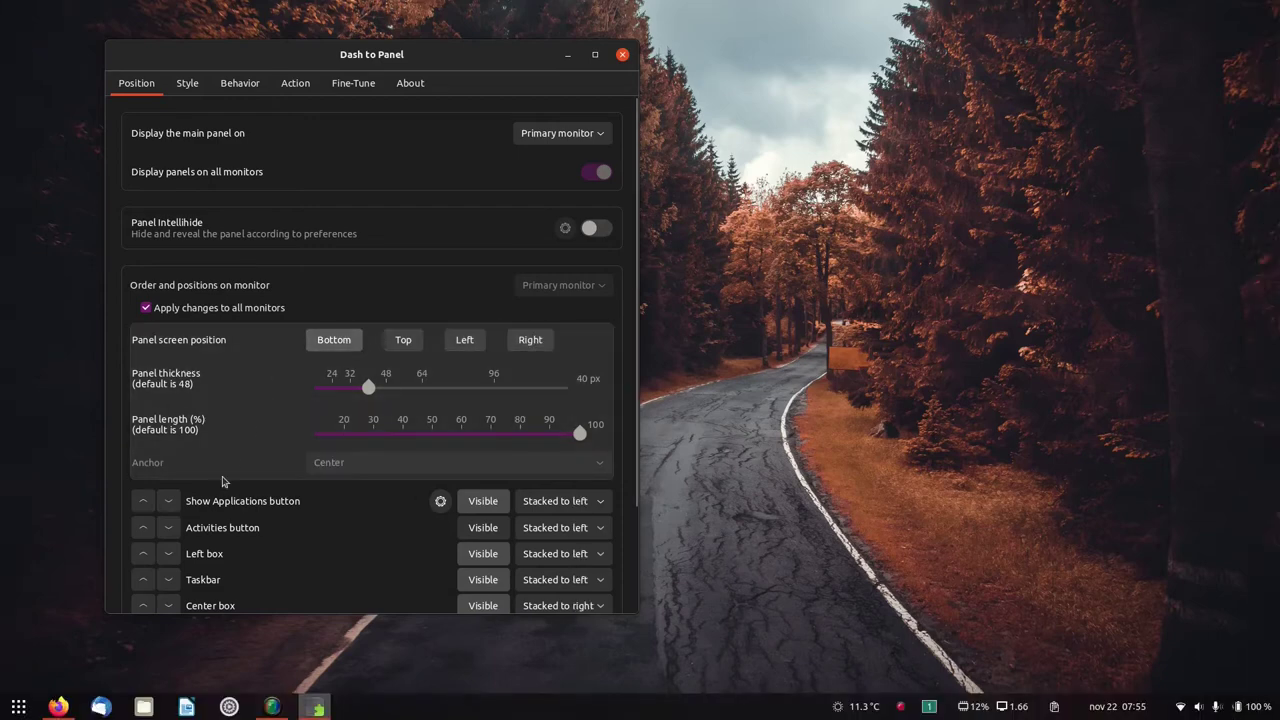
# Step: Review the order and visibility of the panel elements, and bring up the Style settings with the window moved nearer the desktop's center
pyautogui.scroll(-3, 222, 482)
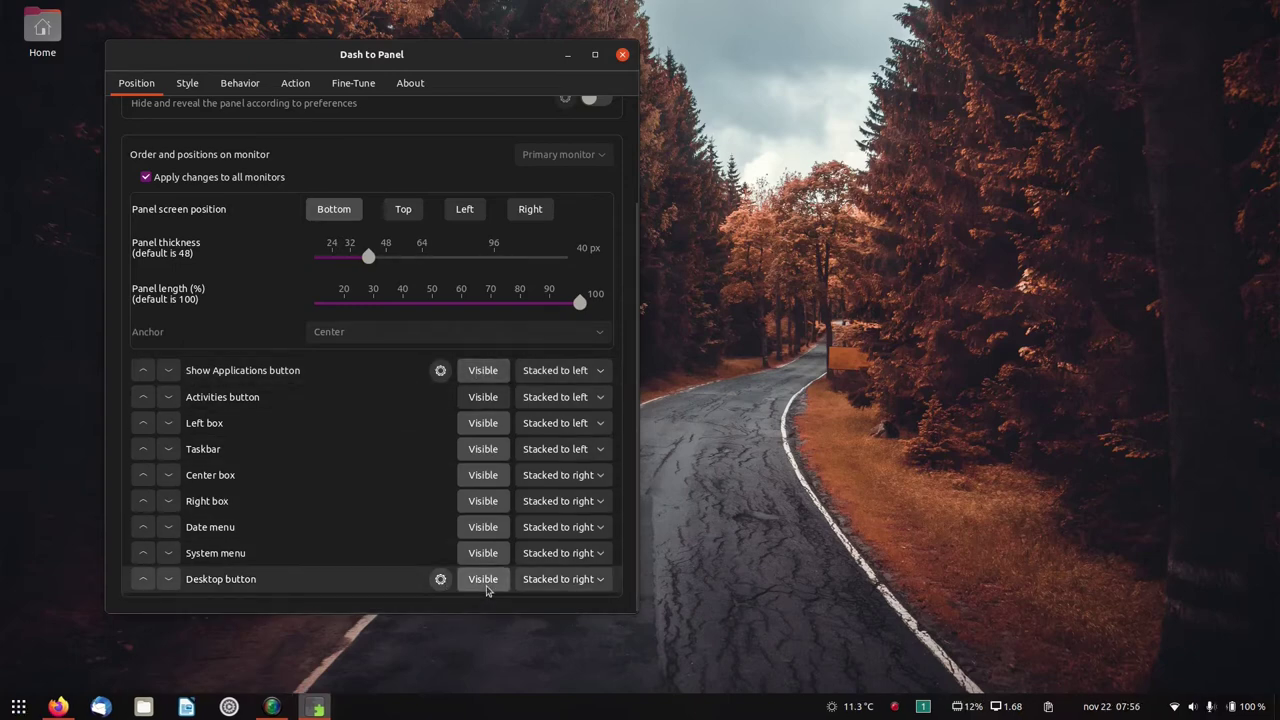
pyautogui.scroll(3, 266, 526)
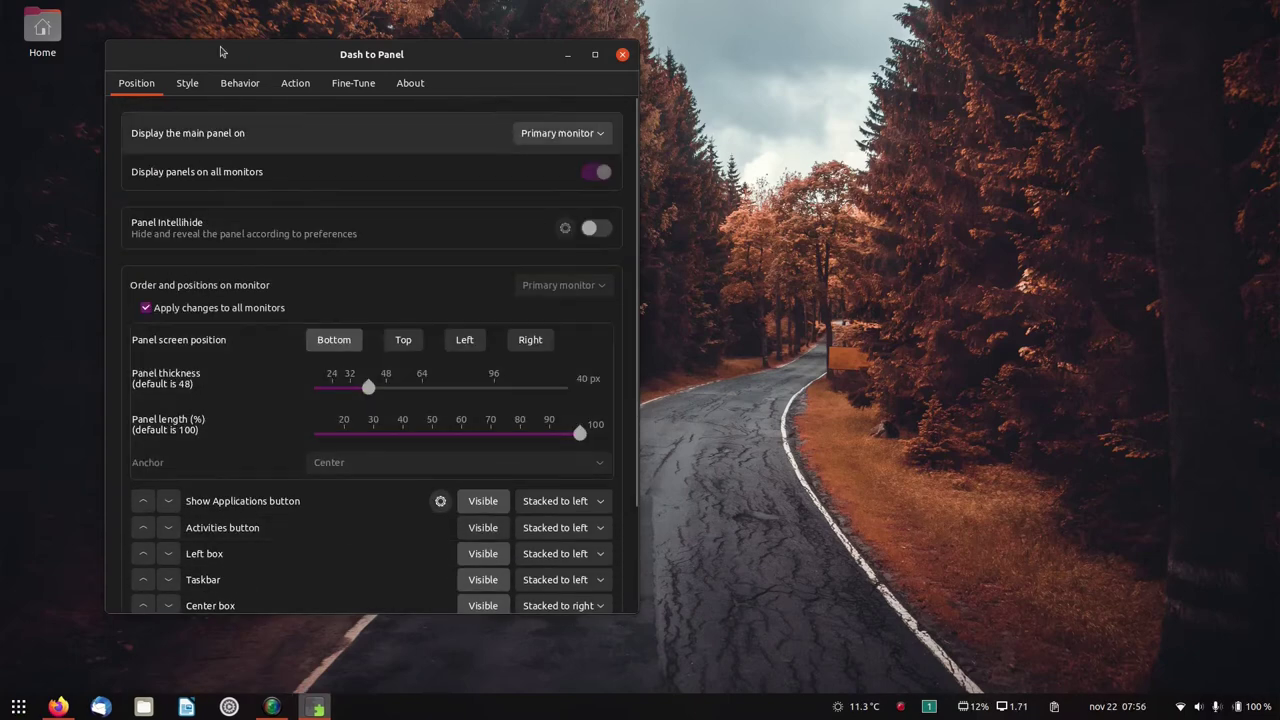
pyautogui.click(187, 83)
pyautogui.moveTo(208, 58); pyautogui.dragTo(598, 89)
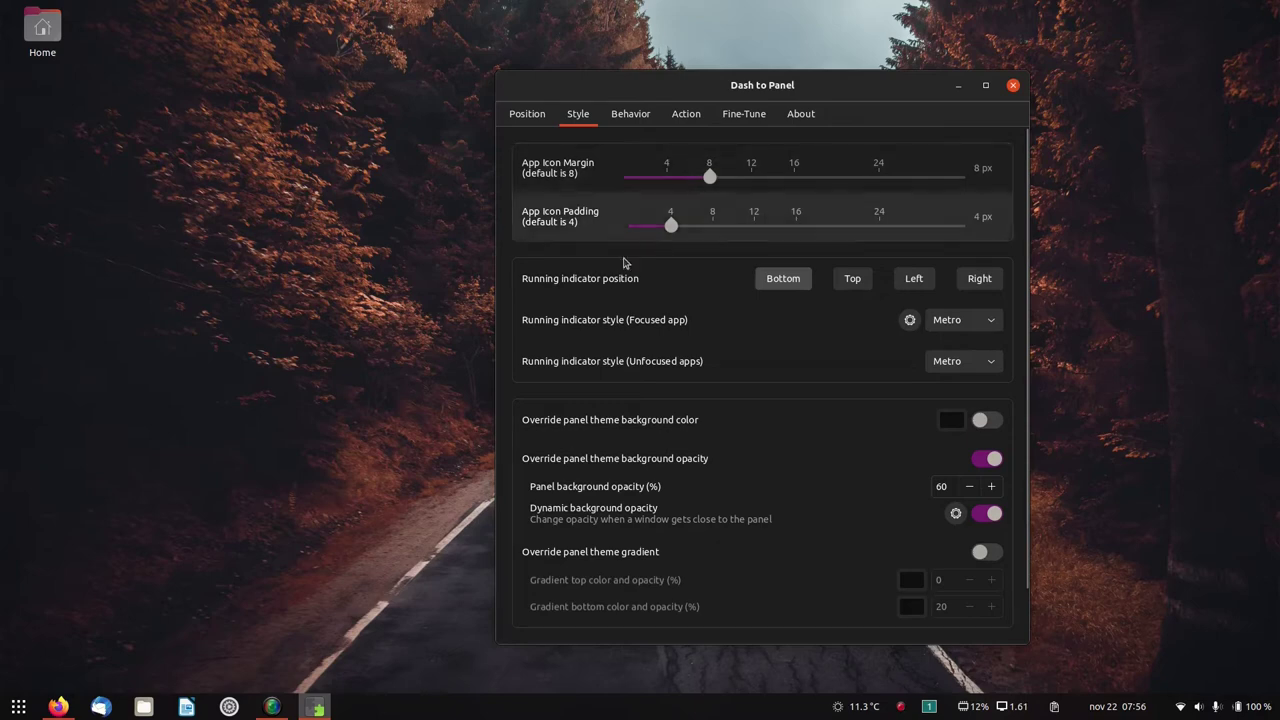
# Step: Try the panel background color override on and off, and test panel background opacity at 0% and 100%
pyautogui.click(980, 426)
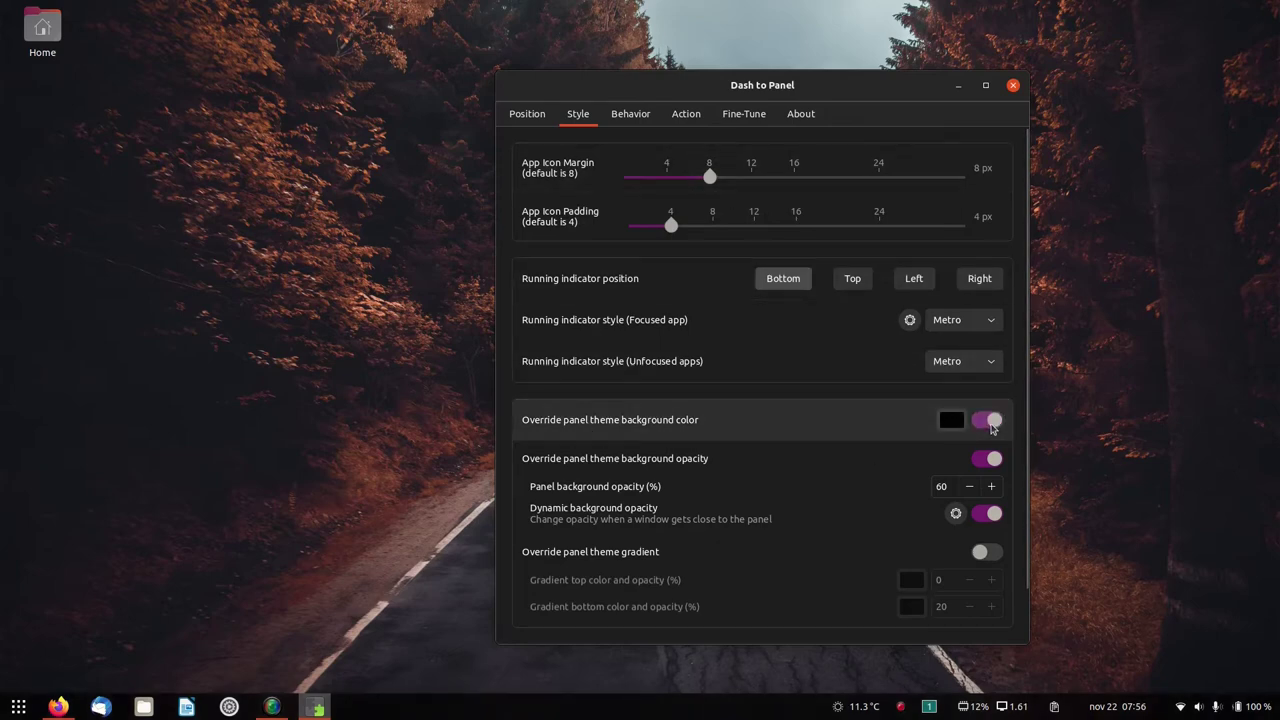
pyautogui.click(992, 426)
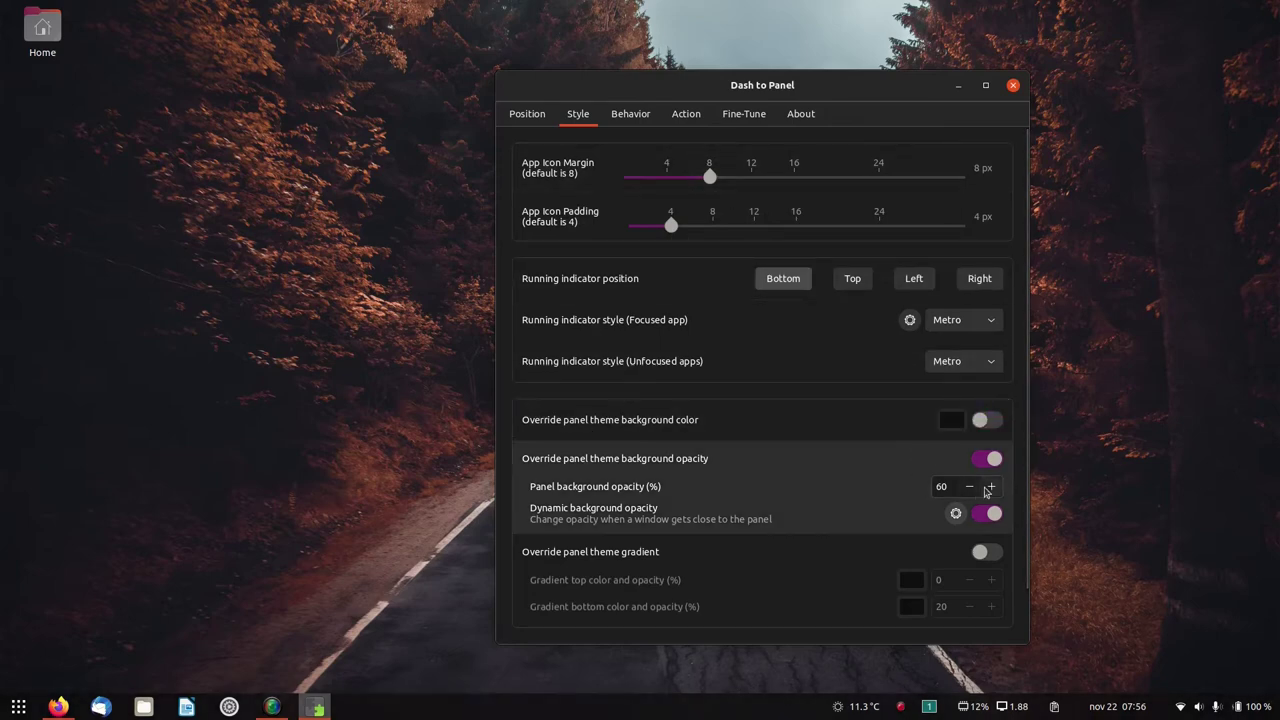
pyautogui.click(979, 488)
pyautogui.click(979, 488)
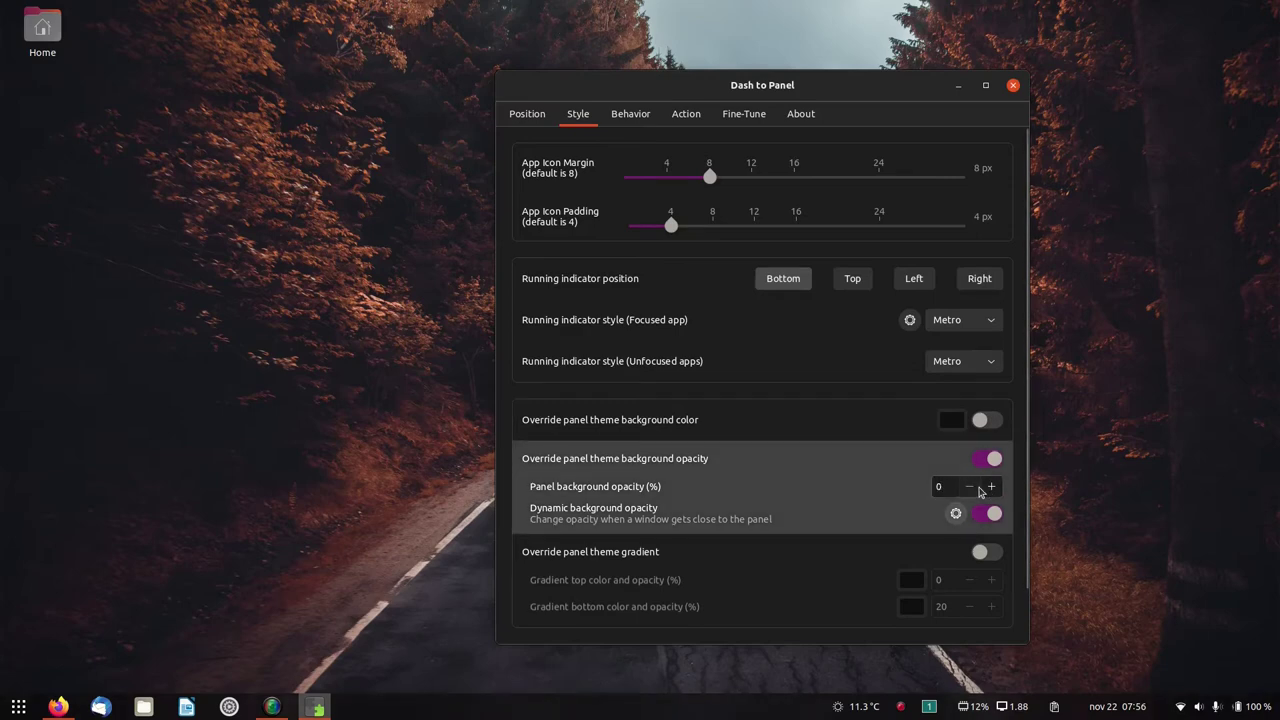
pyautogui.click(989, 488)
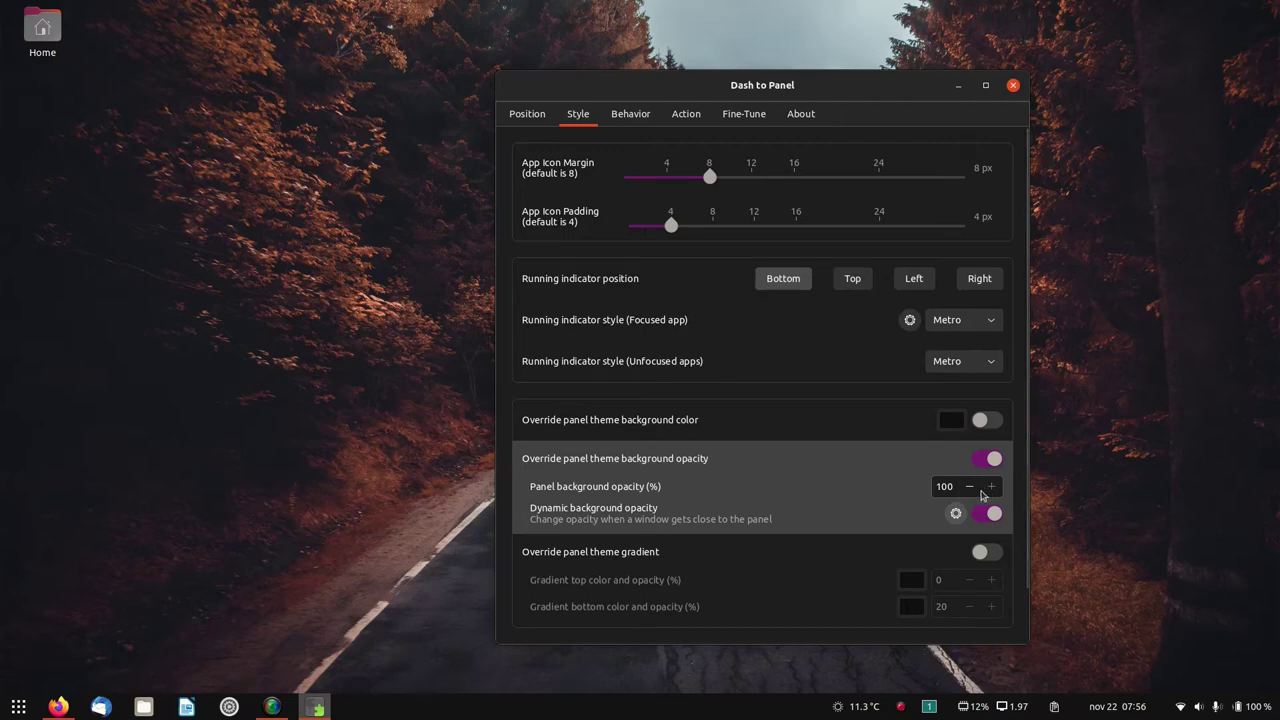
# Step: Enable the background color override and set panel background opacity to 100% with dynamic opacity on, after testing 10% with it off
pyautogui.click(994, 514)
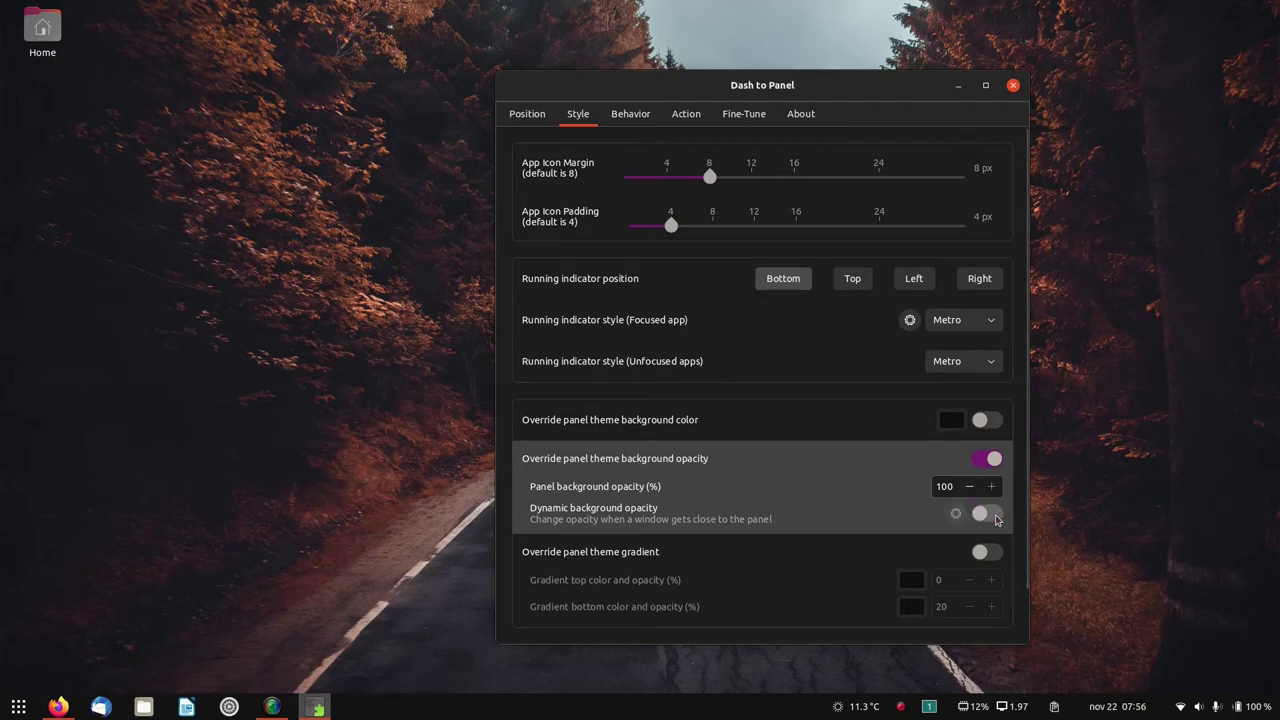
pyautogui.click(972, 487)
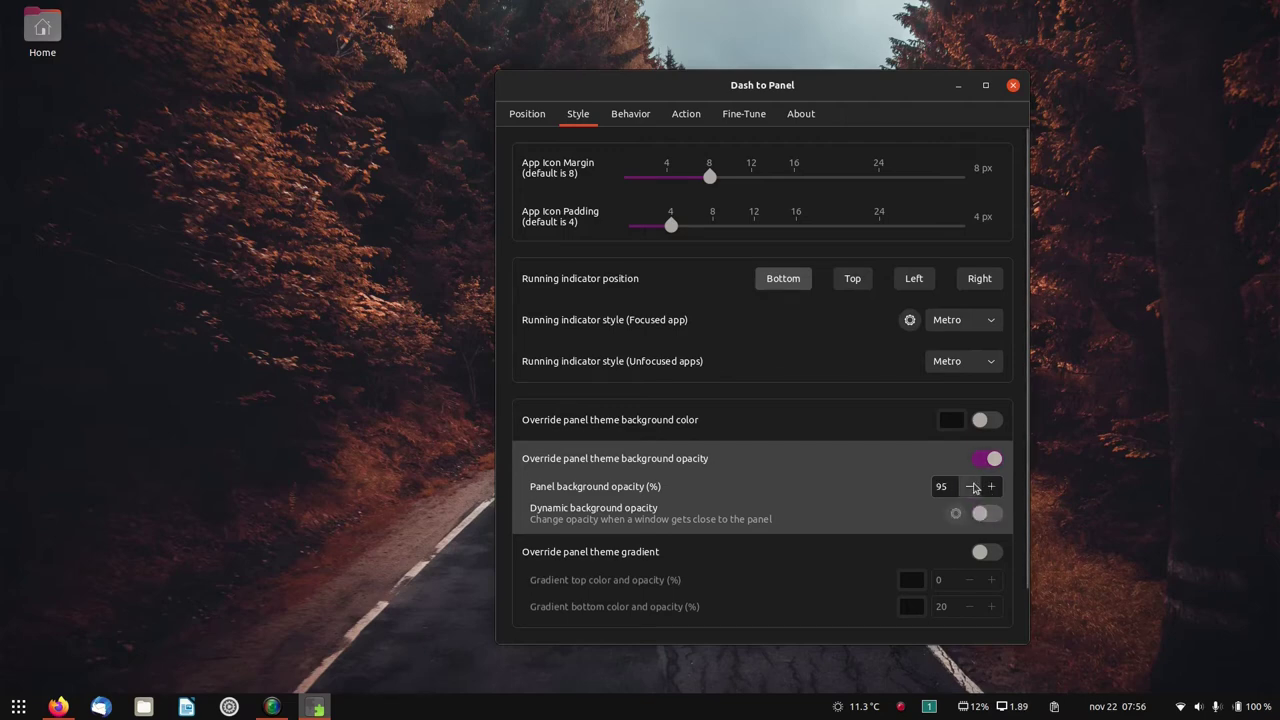
pyautogui.click(972, 487)
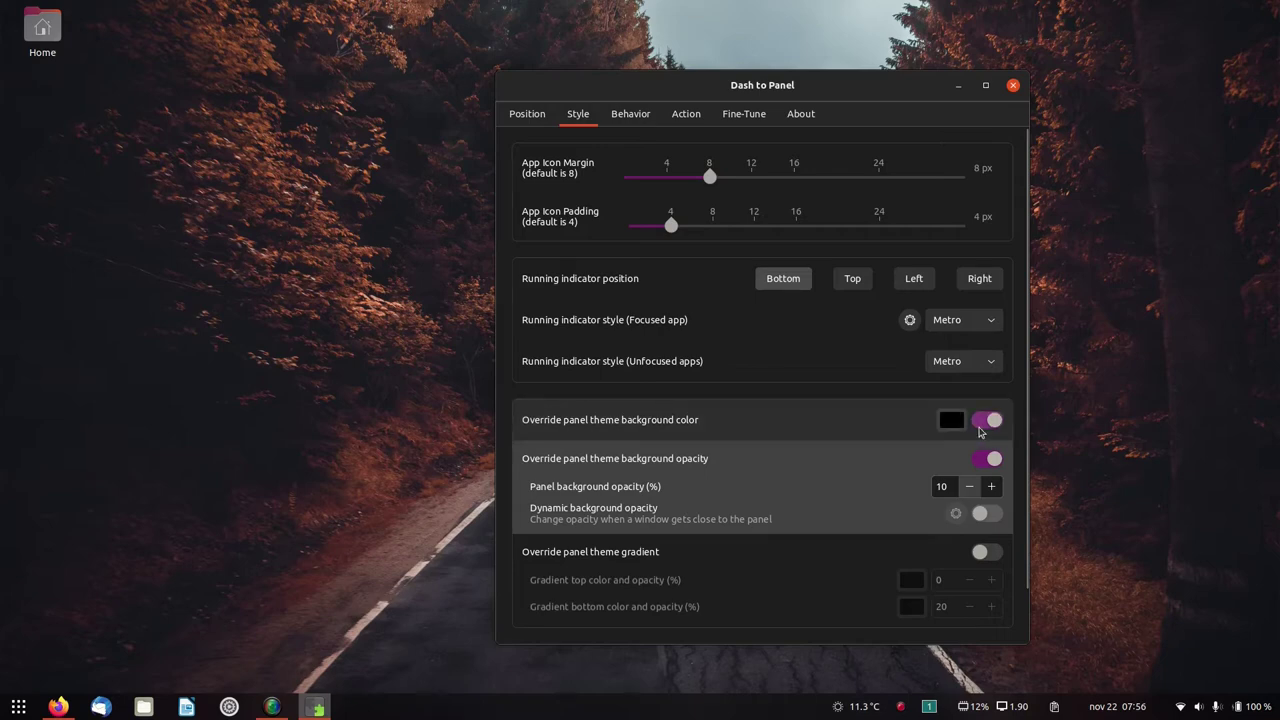
pyautogui.click(990, 488)
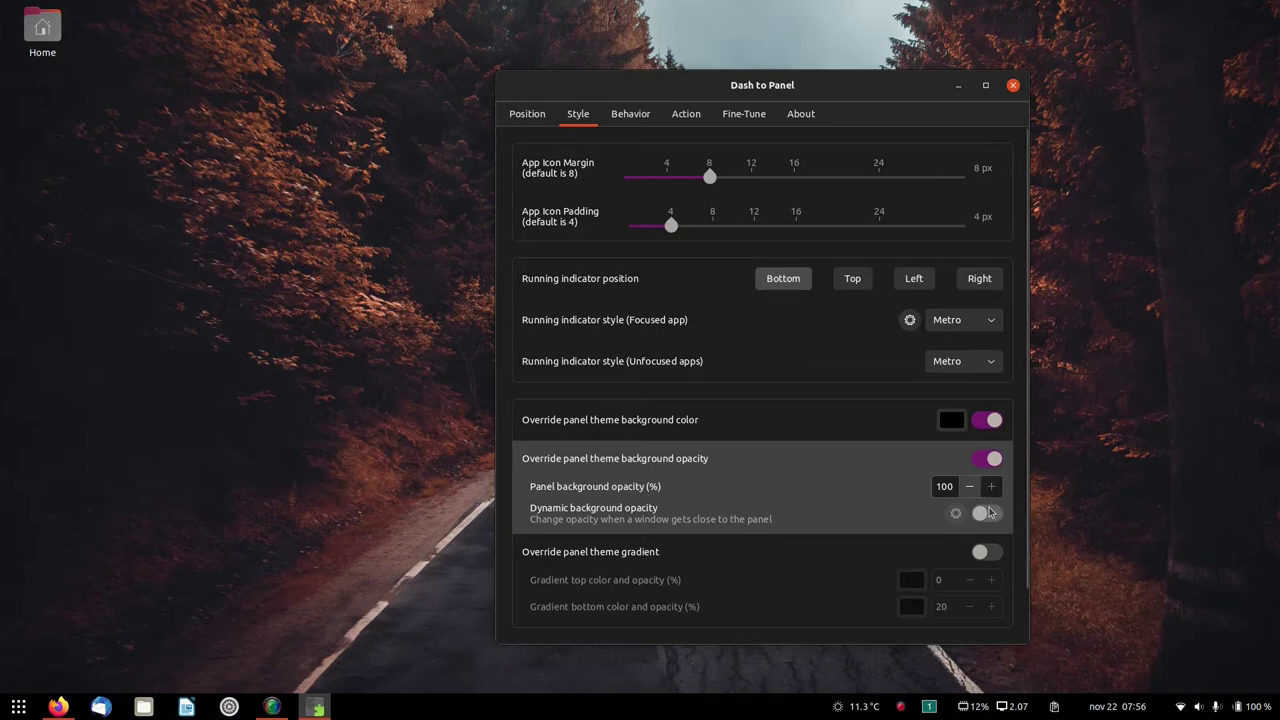
pyautogui.click(986, 513)
# Step: Reset the dynamic opacity options to their defaults and close the options dialog
pyautogui.click(955, 514)
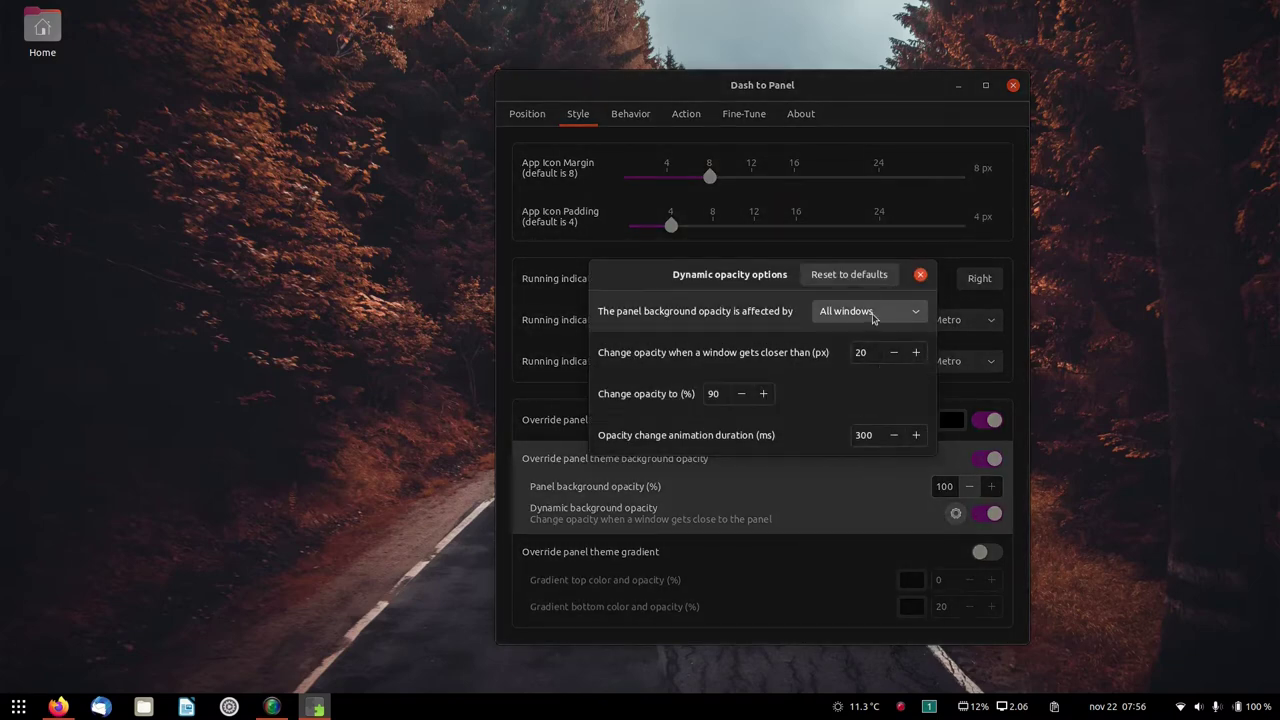
pyautogui.click(875, 277)
pyautogui.click(920, 275)
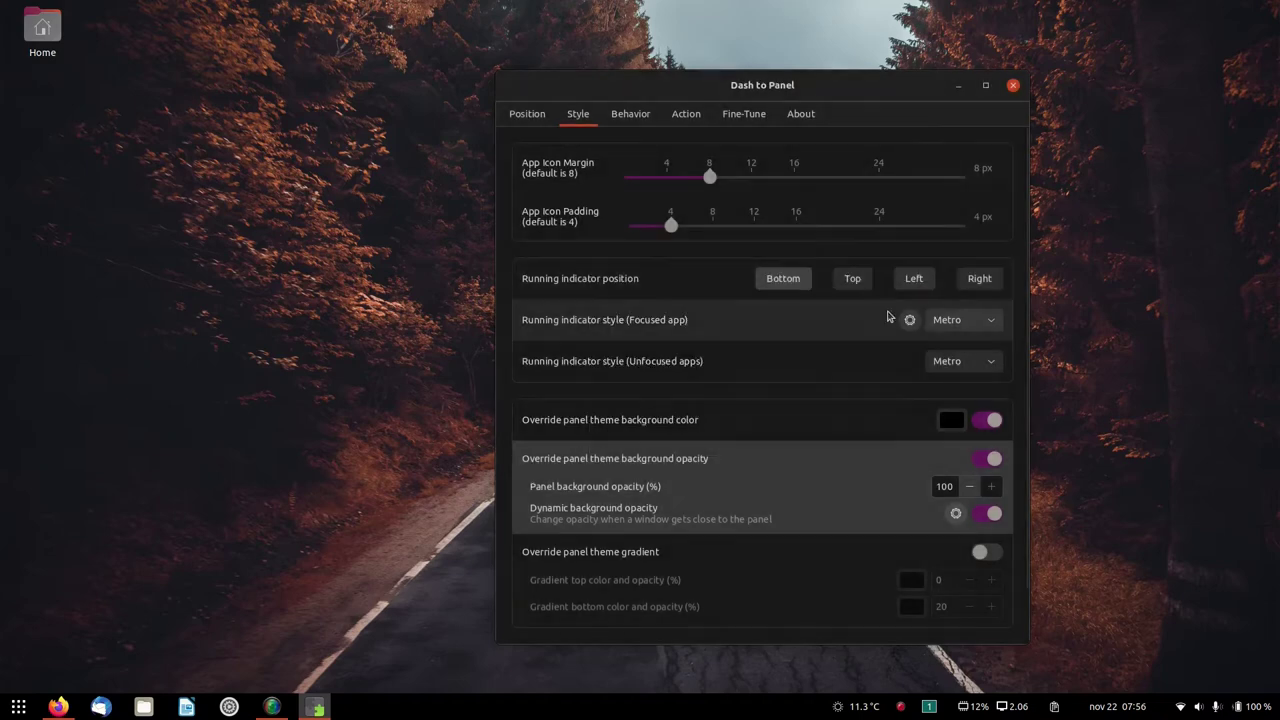
# Step: Look over the About page and the Fine-Tune settings of Dash to Panel
pyautogui.click(800, 115)
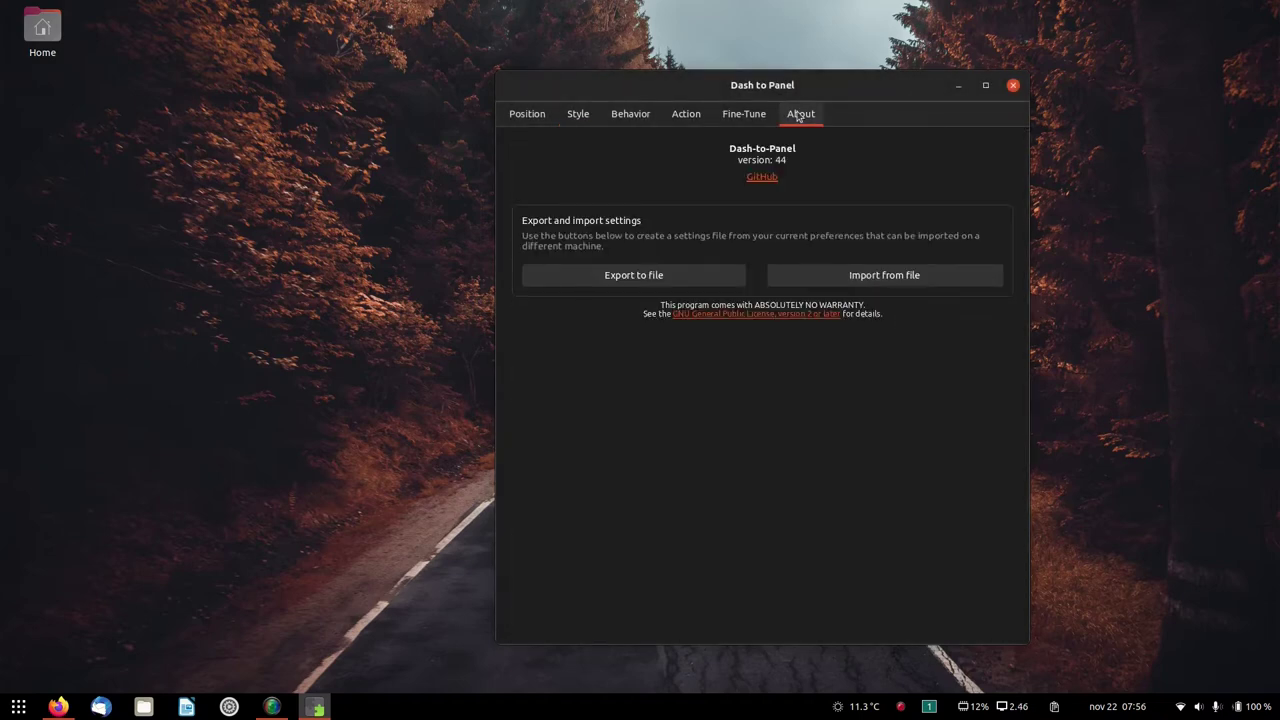
pyautogui.click(758, 122)
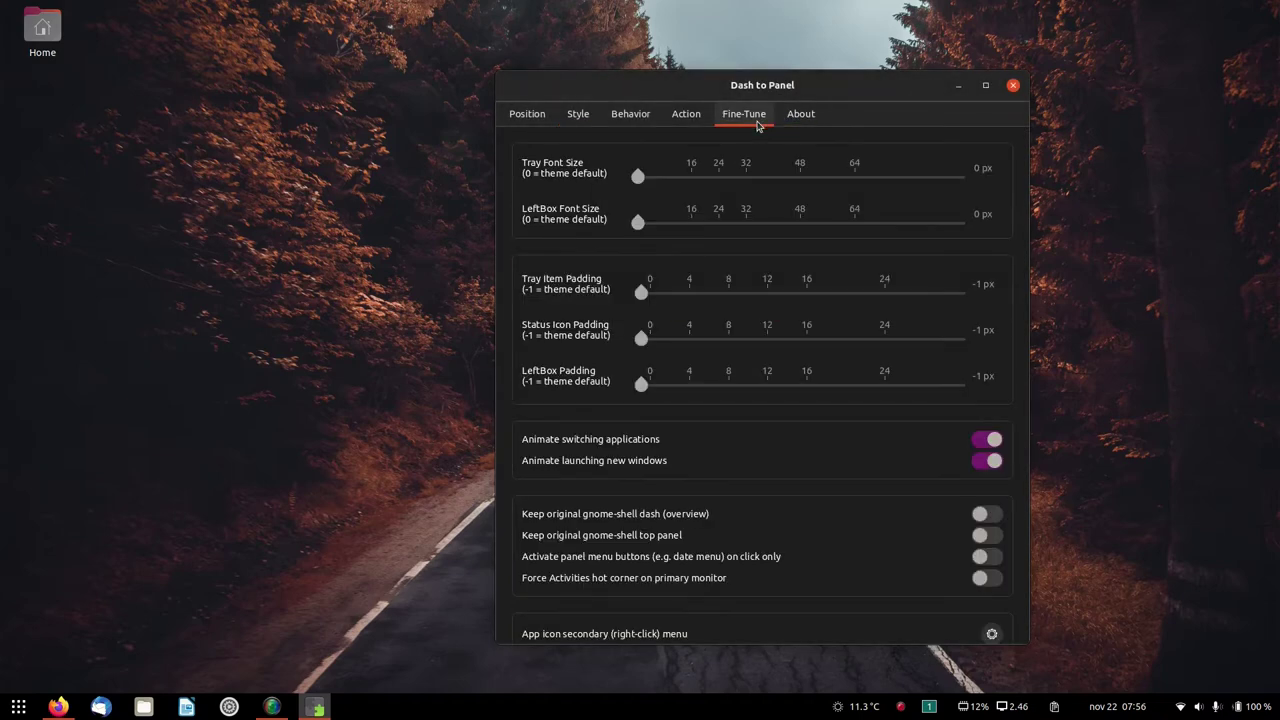
pyautogui.scroll(-1, 628, 600)
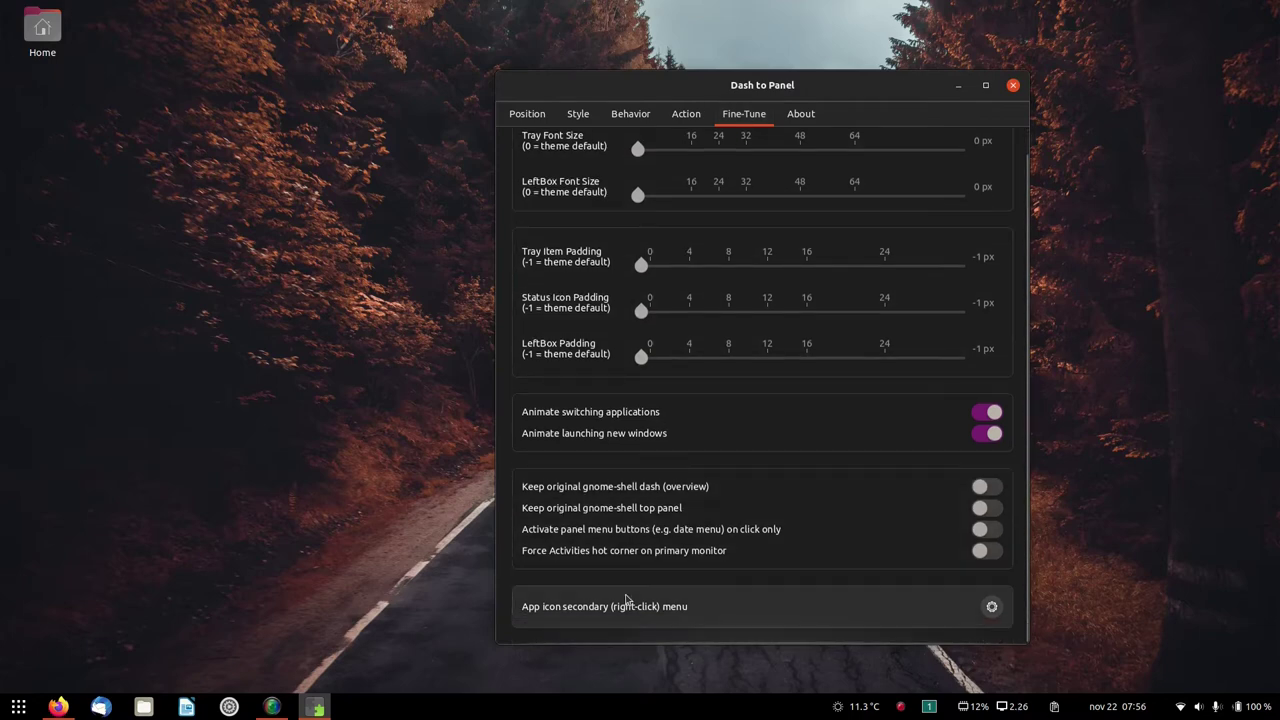
pyautogui.scroll(1, 626, 598)
# Step: Review the full Style settings, and maximize and restore the window to check the panel's dynamic opacity
pyautogui.click(580, 116)
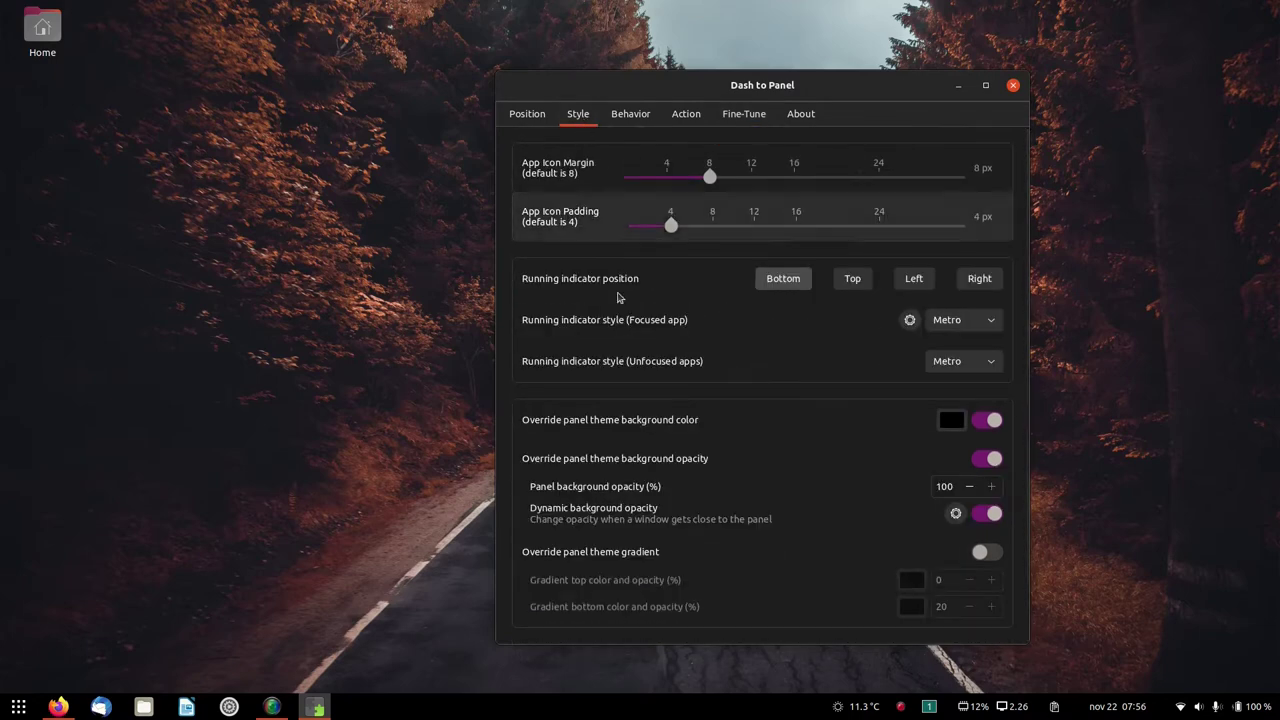
pyautogui.scroll(-2, 665, 486)
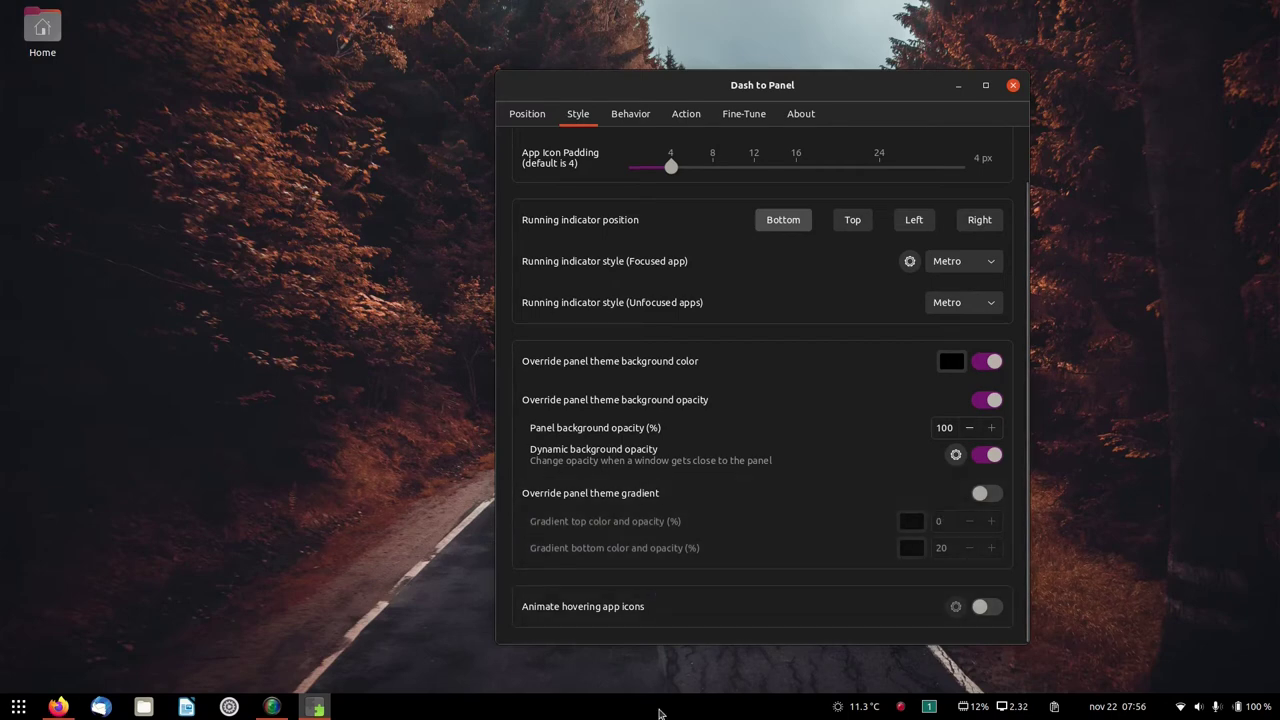
pyautogui.click(985, 88)
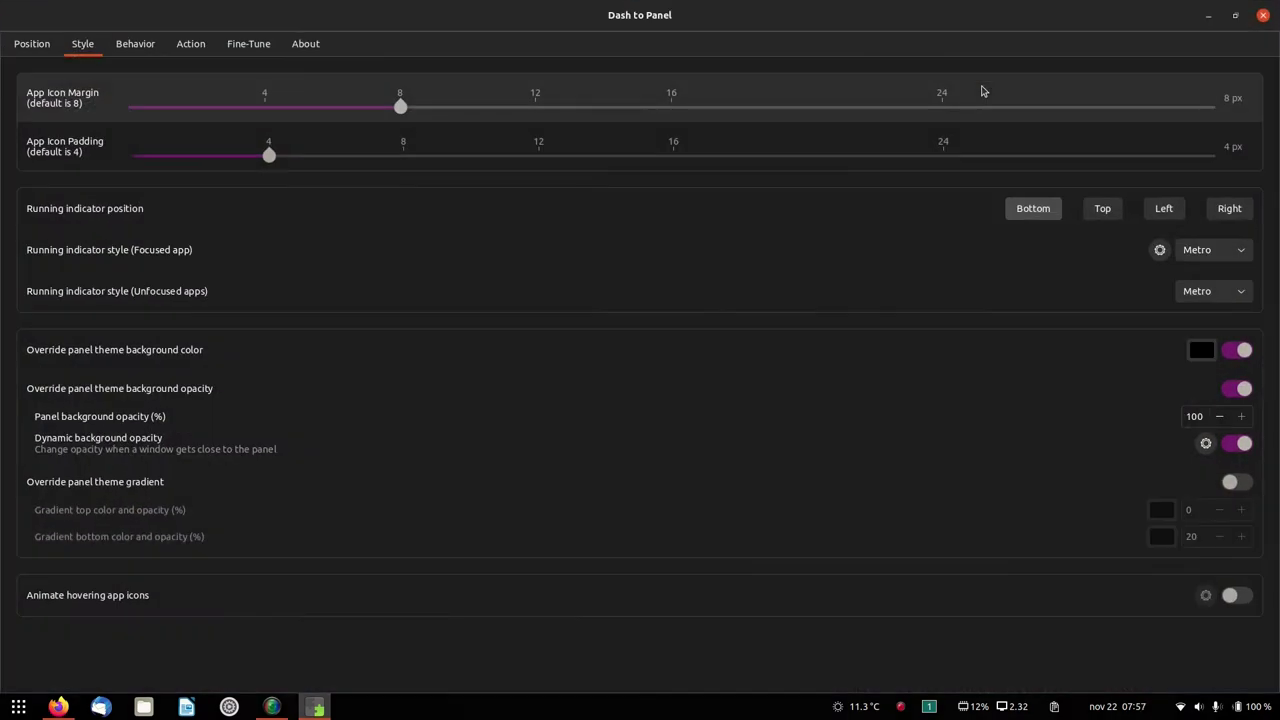
pyautogui.doubleClick(983, 20)
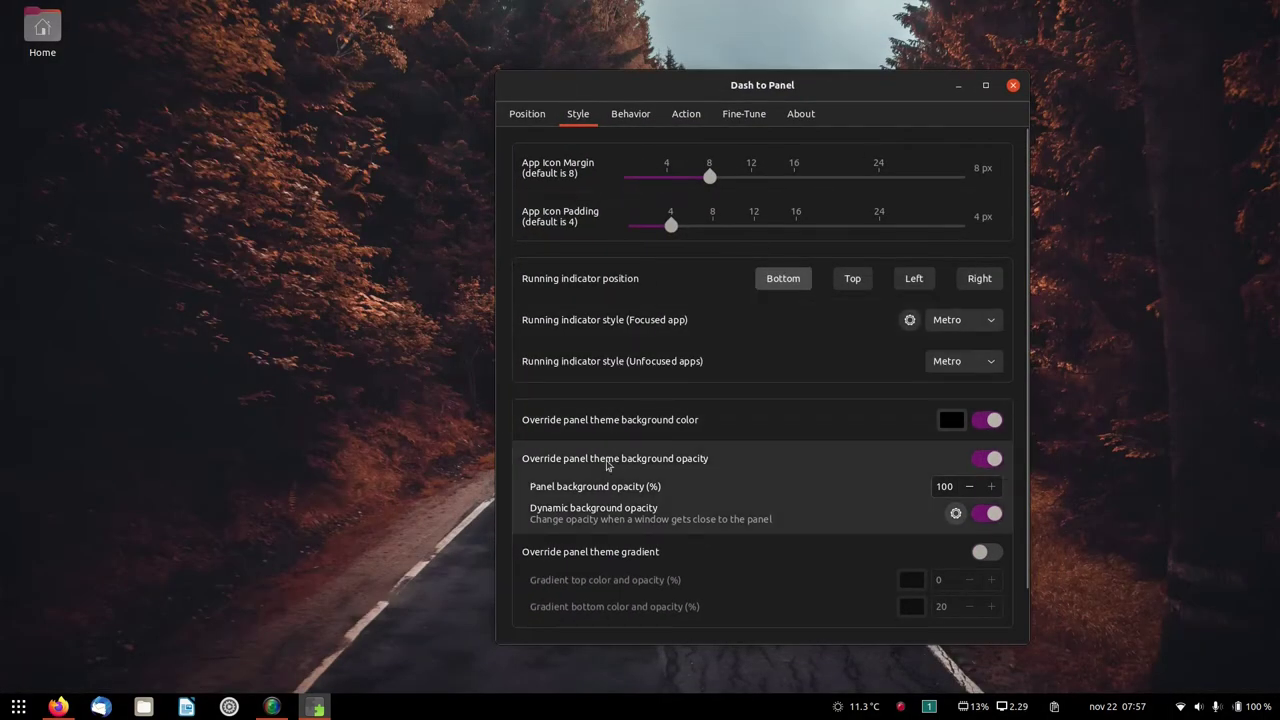
# Step: Set the running indicator style to Dots for the focused app and, after trying Squares, to Dashes for unfocused apps
pyautogui.click(951, 322)
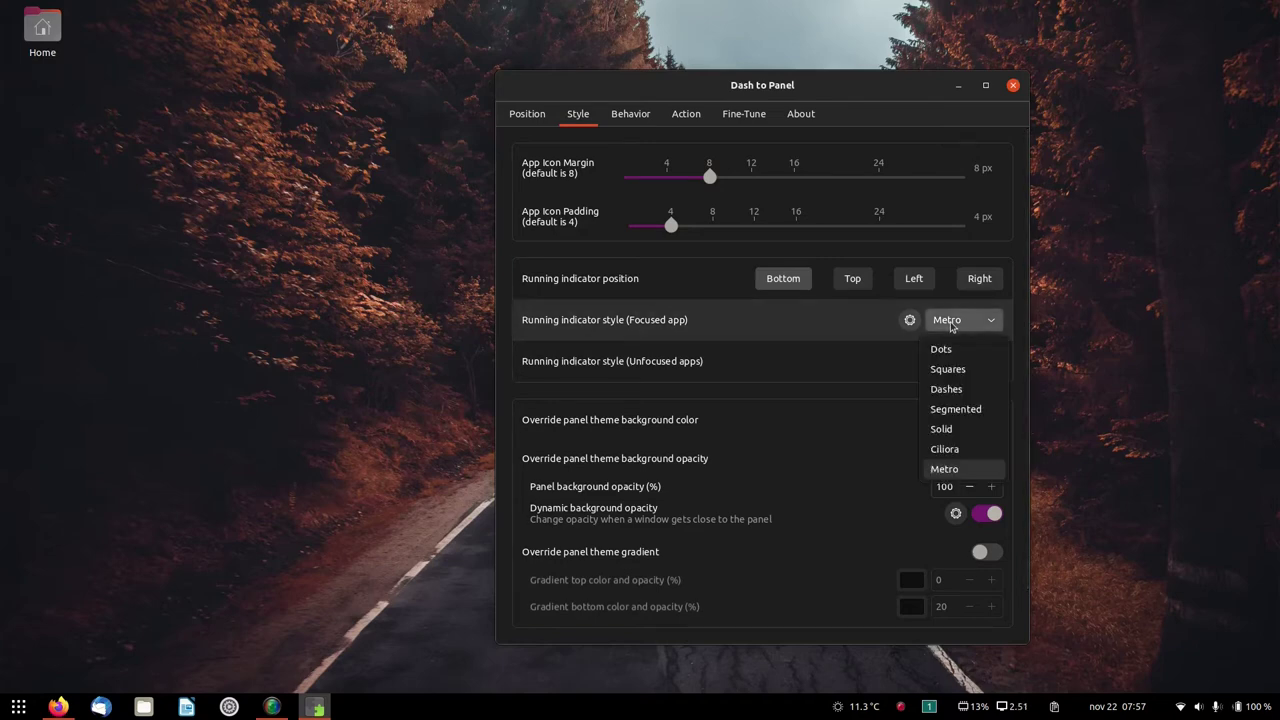
pyautogui.click(949, 347)
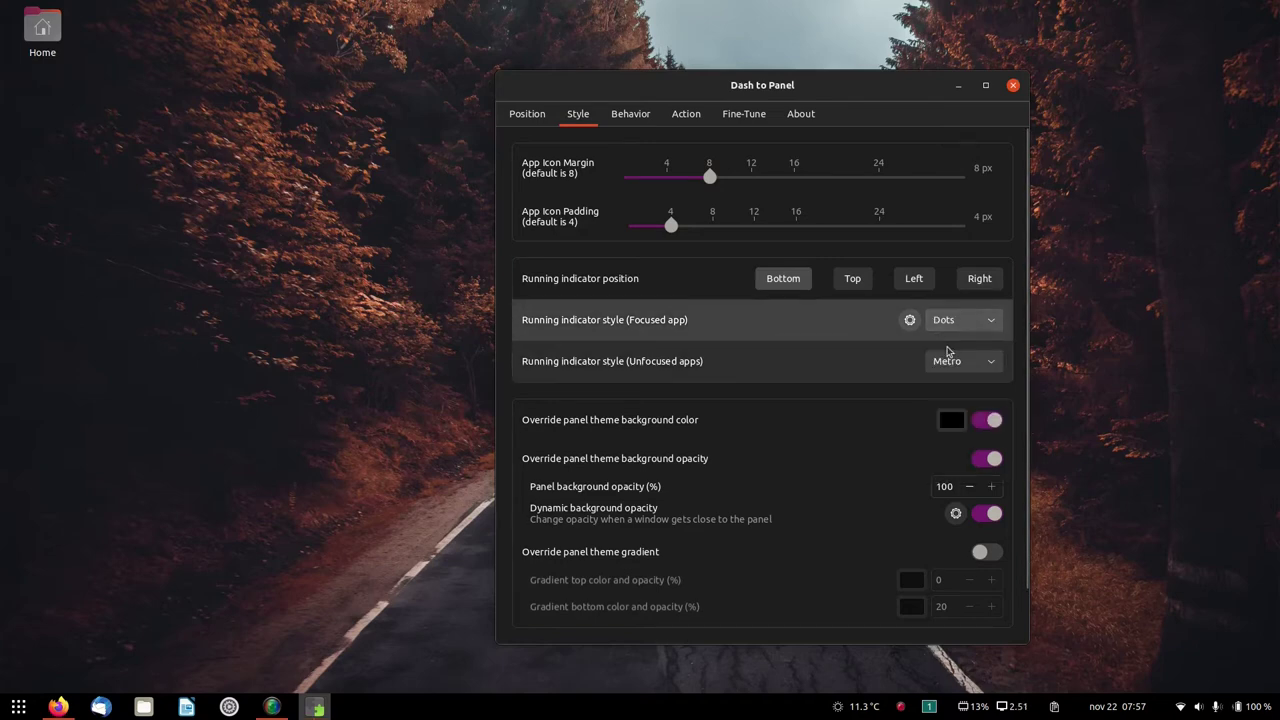
pyautogui.click(946, 362)
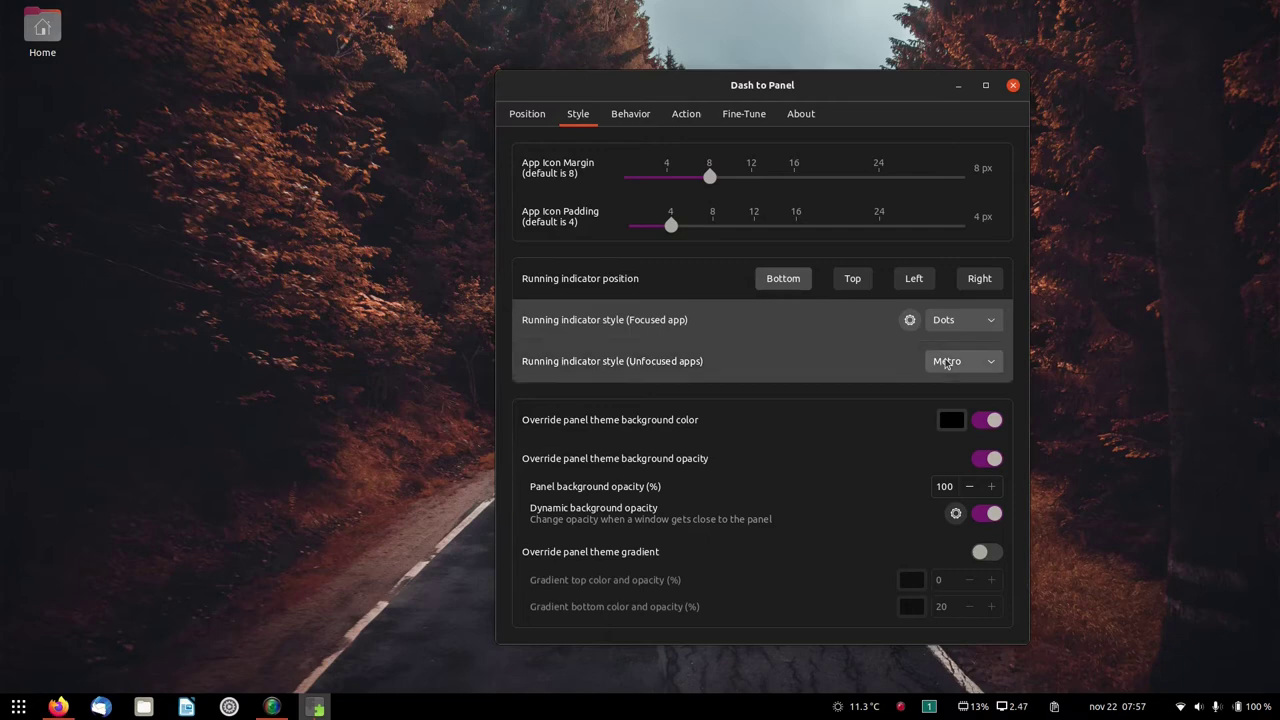
pyautogui.click(946, 410)
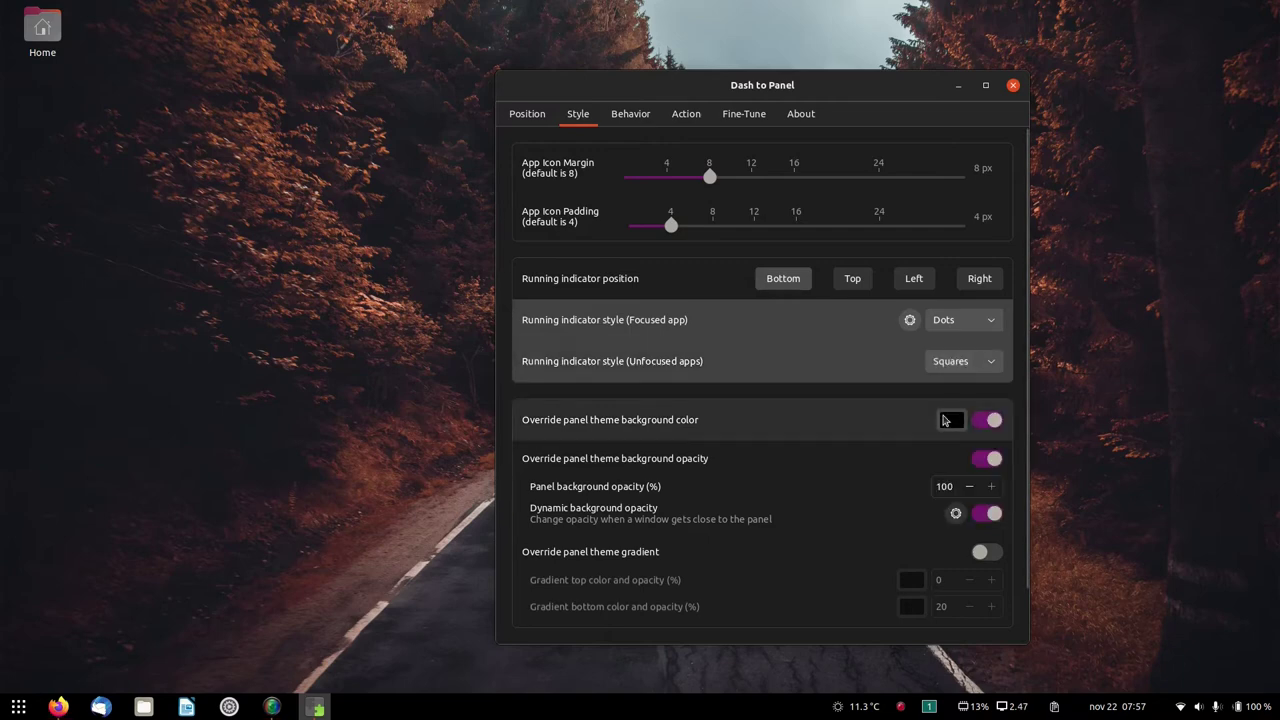
pyautogui.click(950, 362)
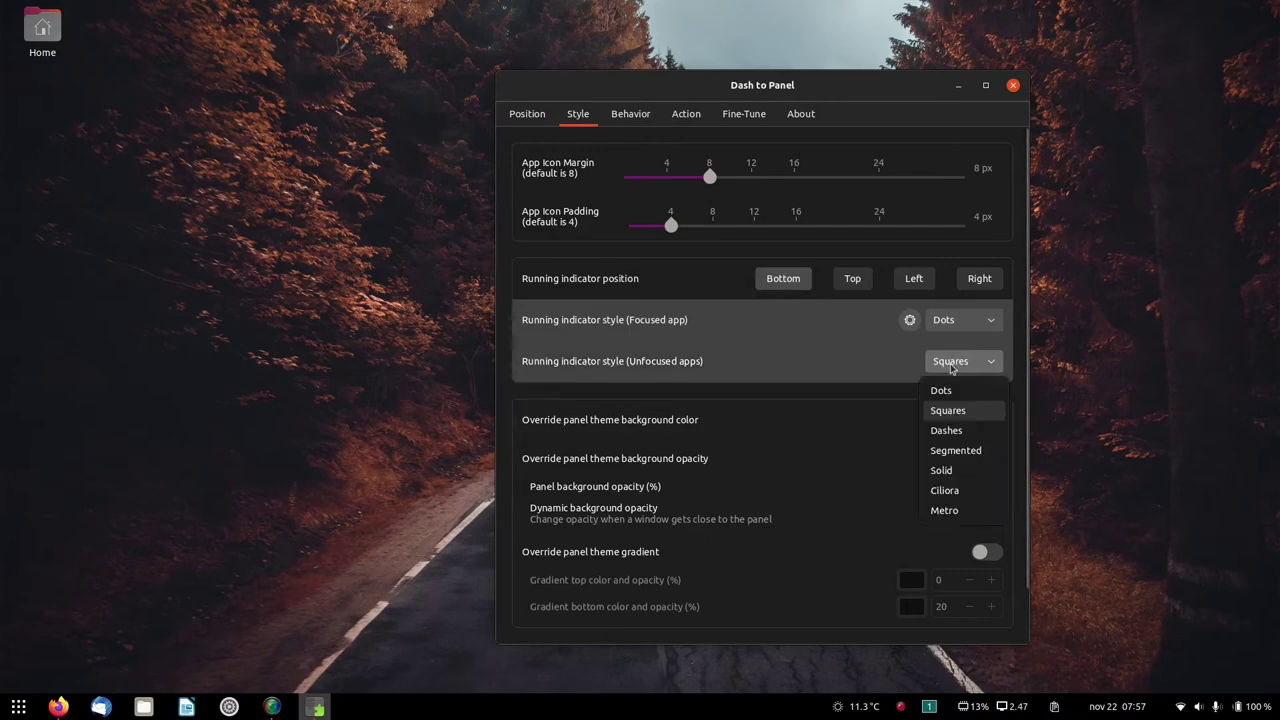
pyautogui.click(945, 432)
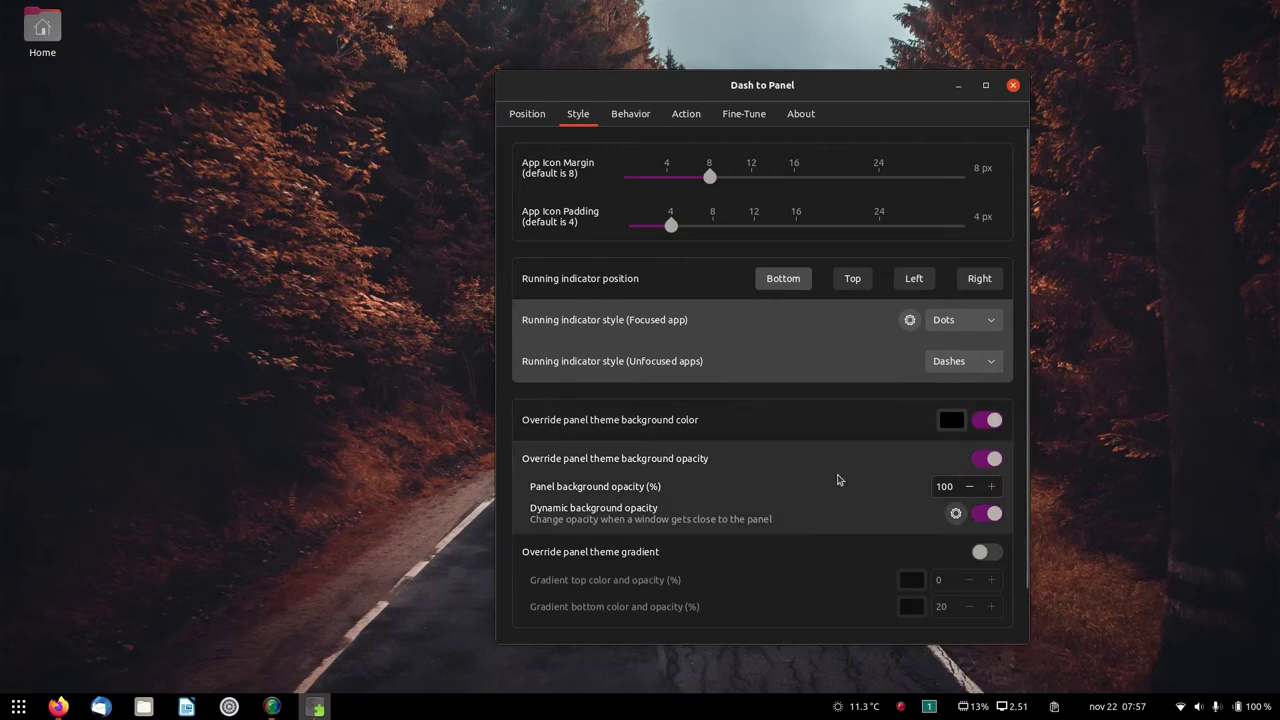
# Step: Check the running indicator options for highlight, indicator size and color, and close them
pyautogui.click(909, 320)
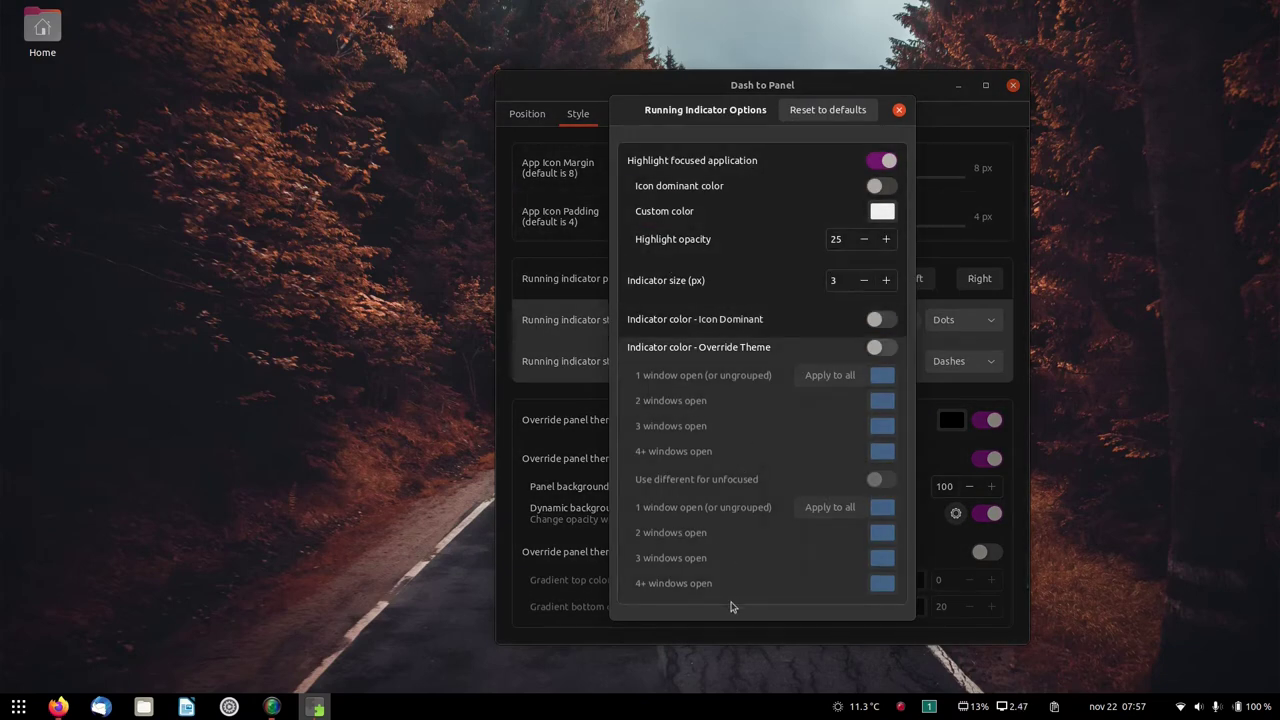
pyautogui.click(898, 111)
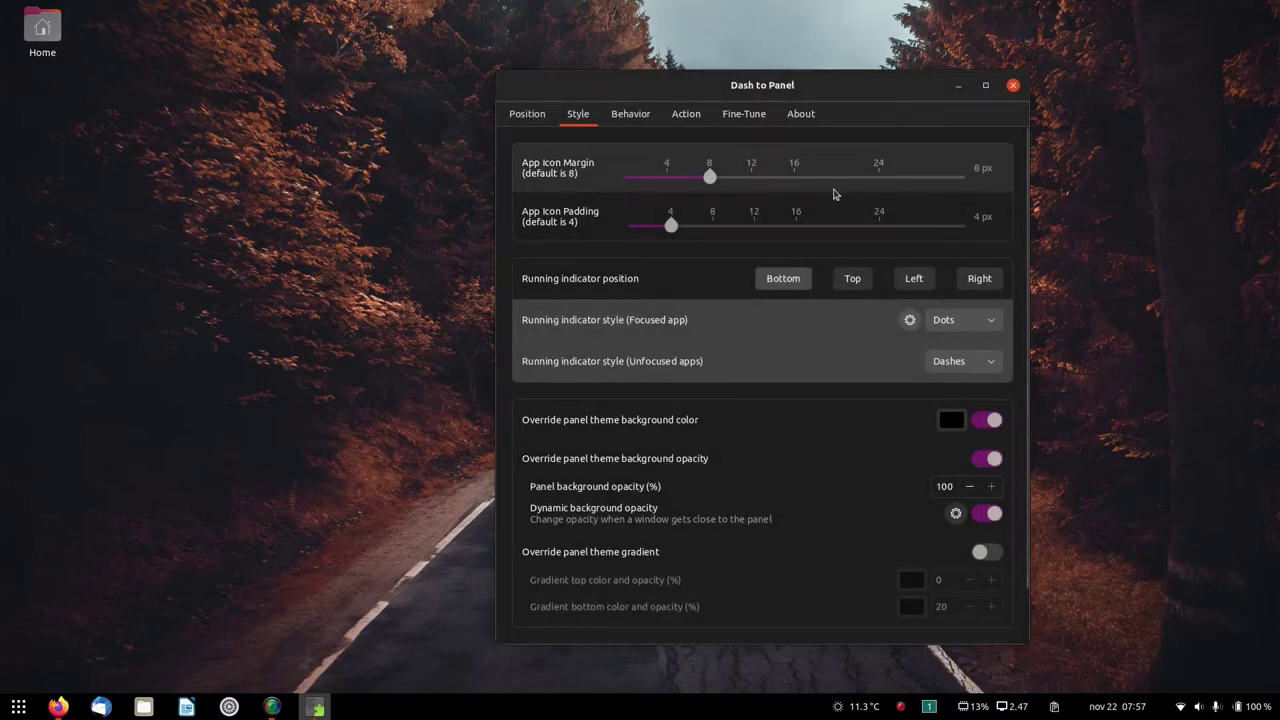
# Step: Look over the Behavior, Action and Fine-Tune settings of Dash to Panel
pyautogui.click(628, 114)
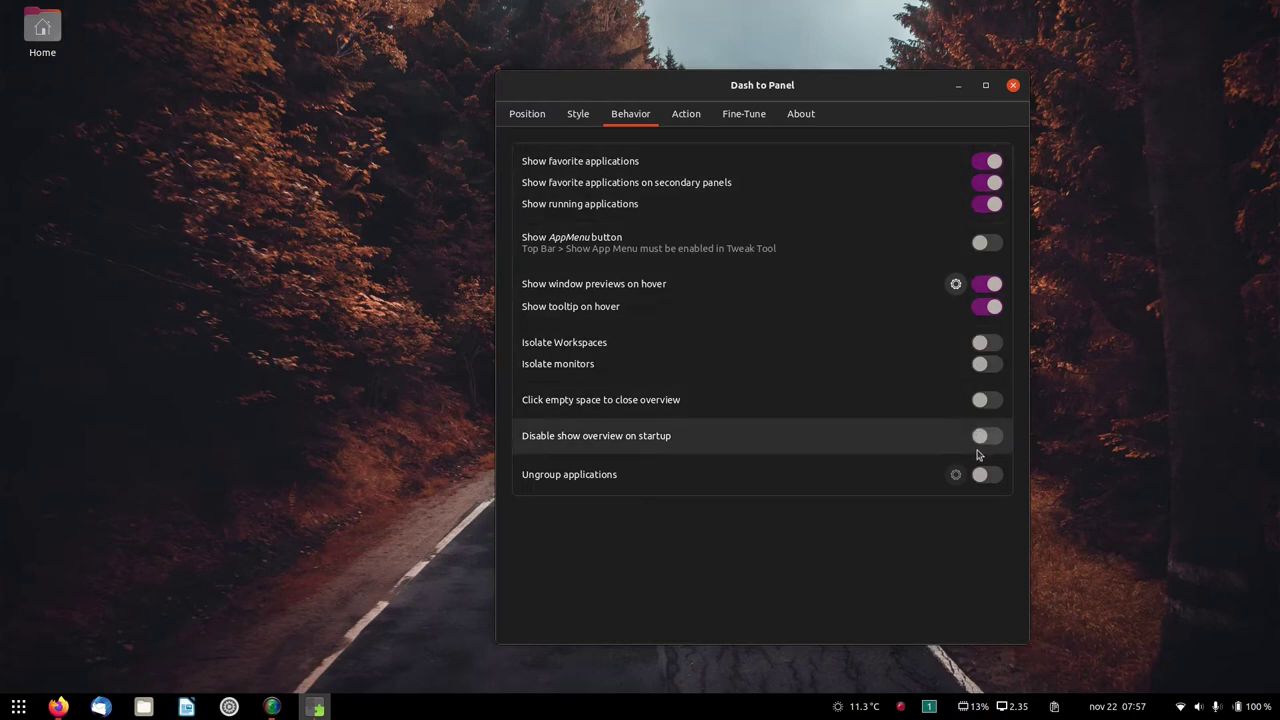
pyautogui.click(683, 116)
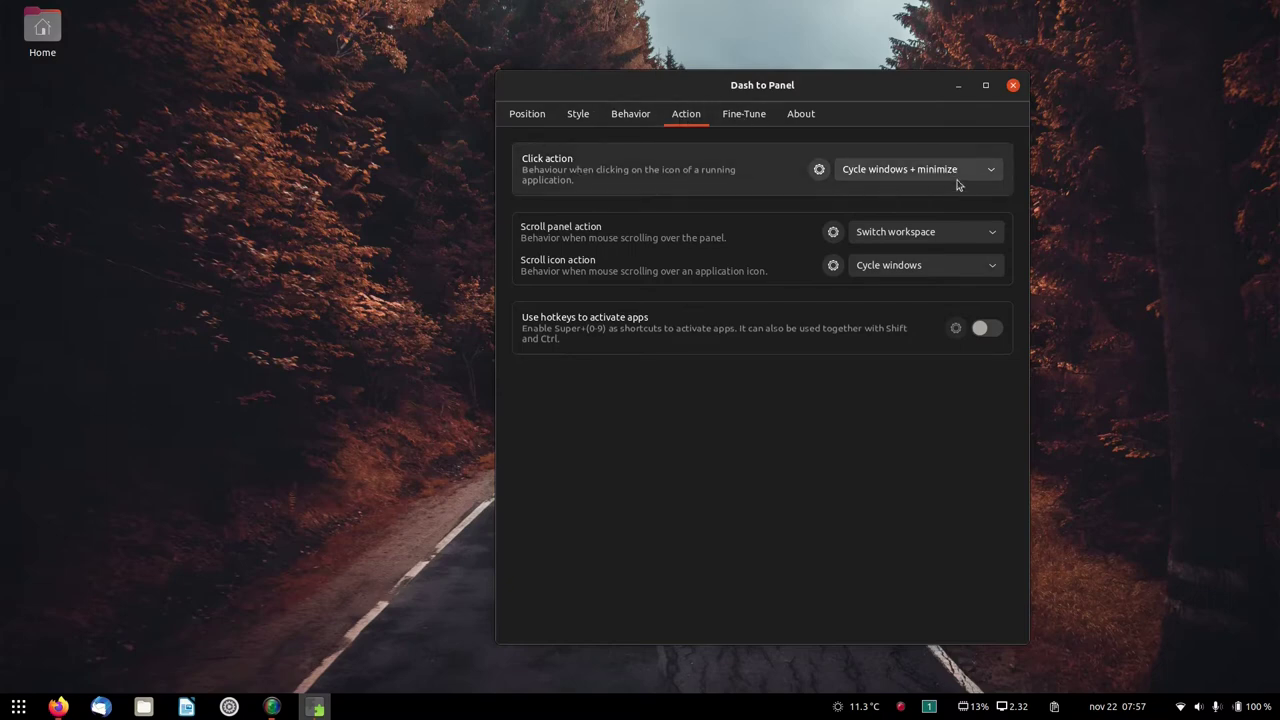
pyautogui.click(744, 114)
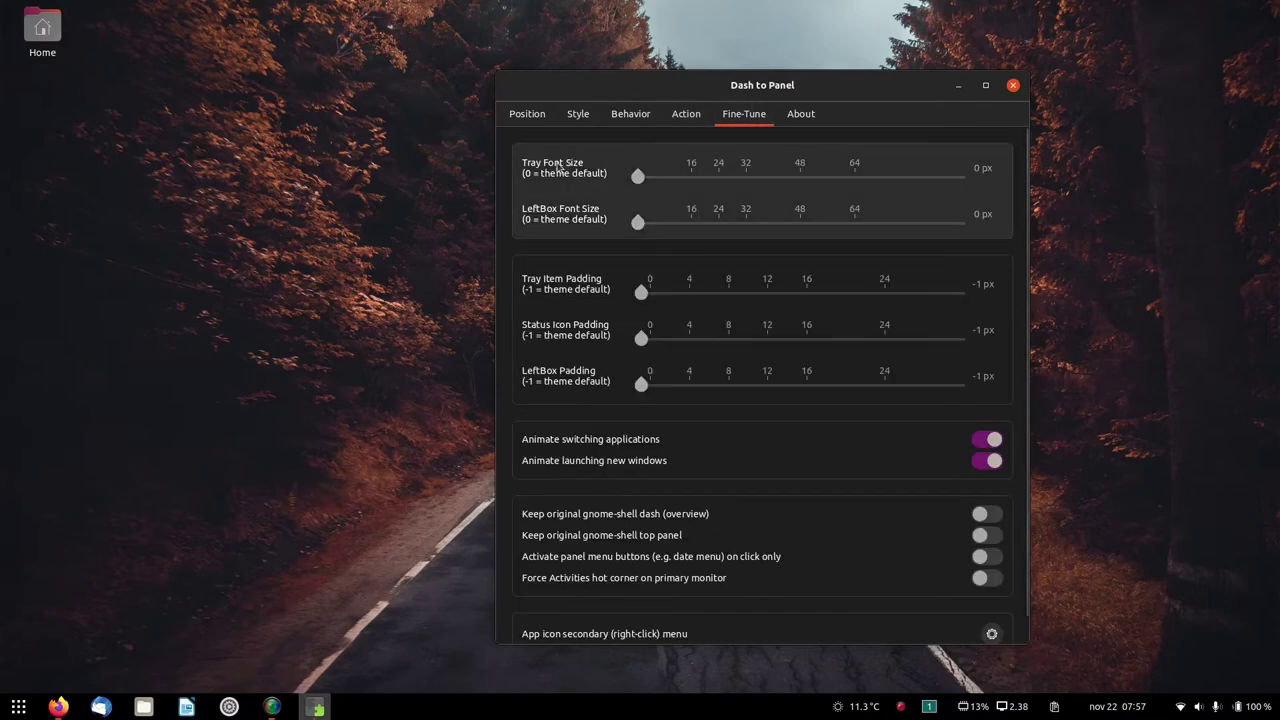
# Step: Turn off the panel theme's background color and background opacity overrides, and switch the gradient override on and off again
pyautogui.click(578, 114)
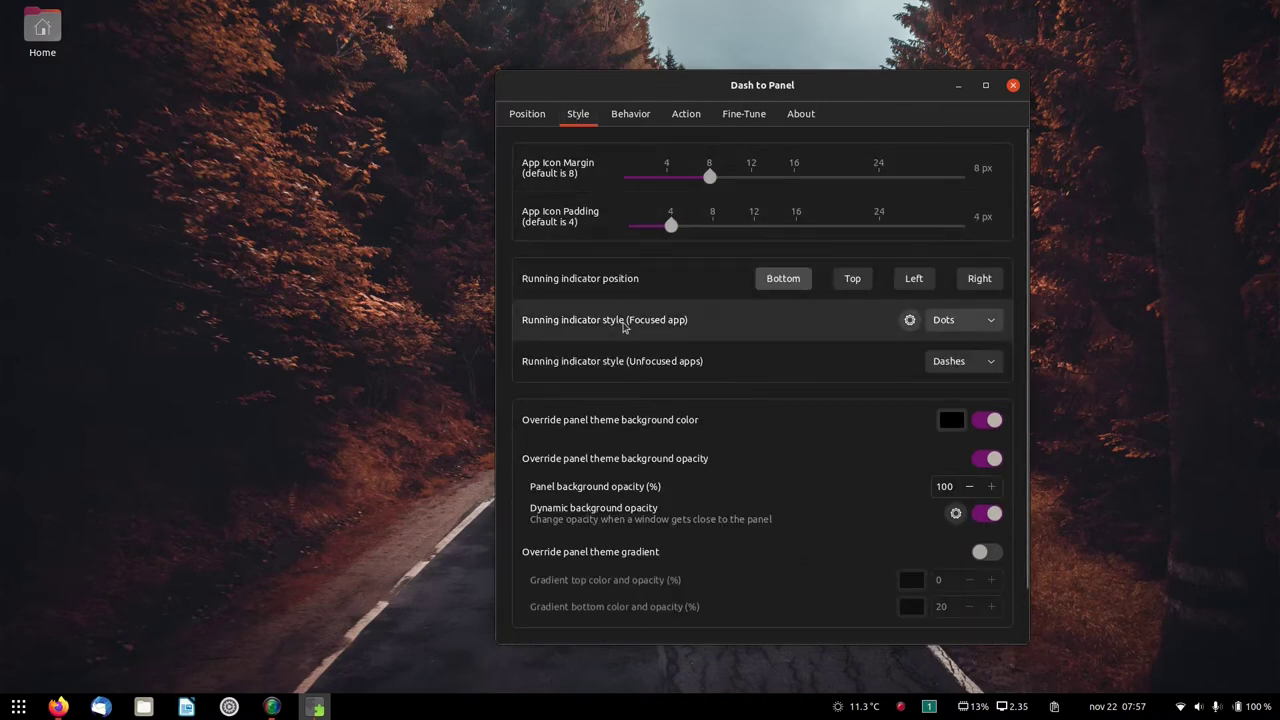
pyautogui.scroll(-1, 623, 327)
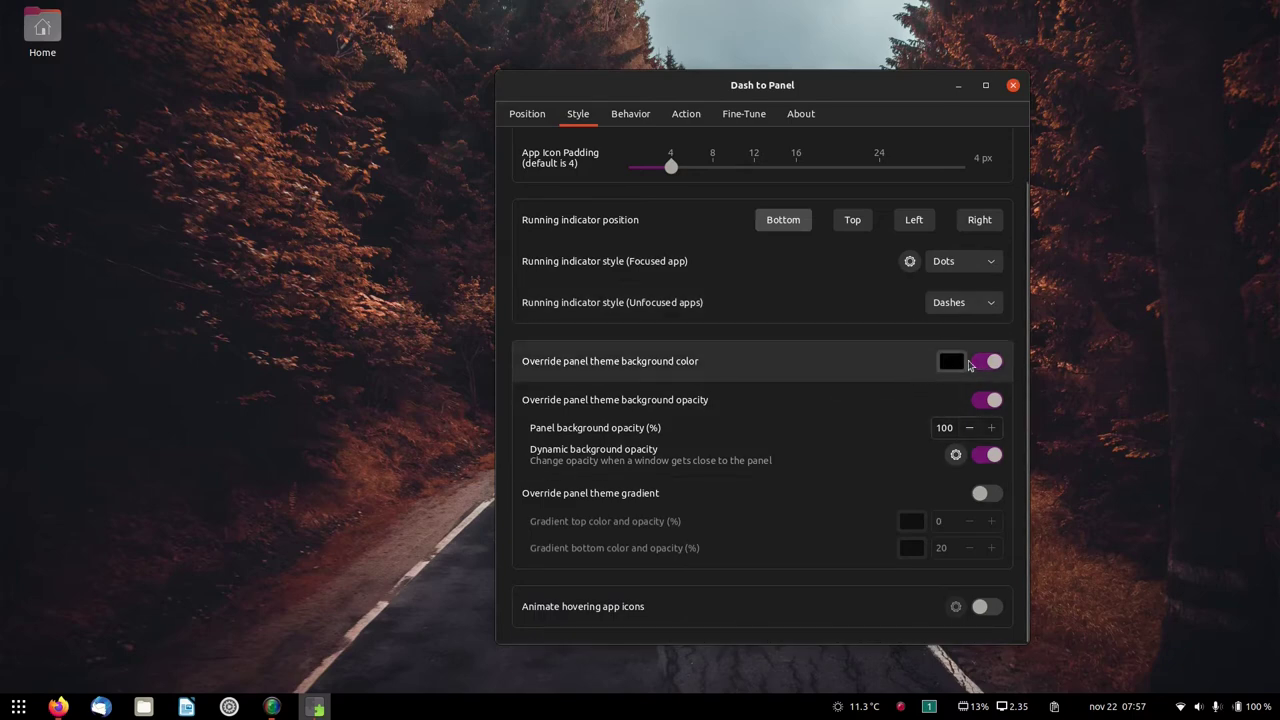
pyautogui.click(981, 364)
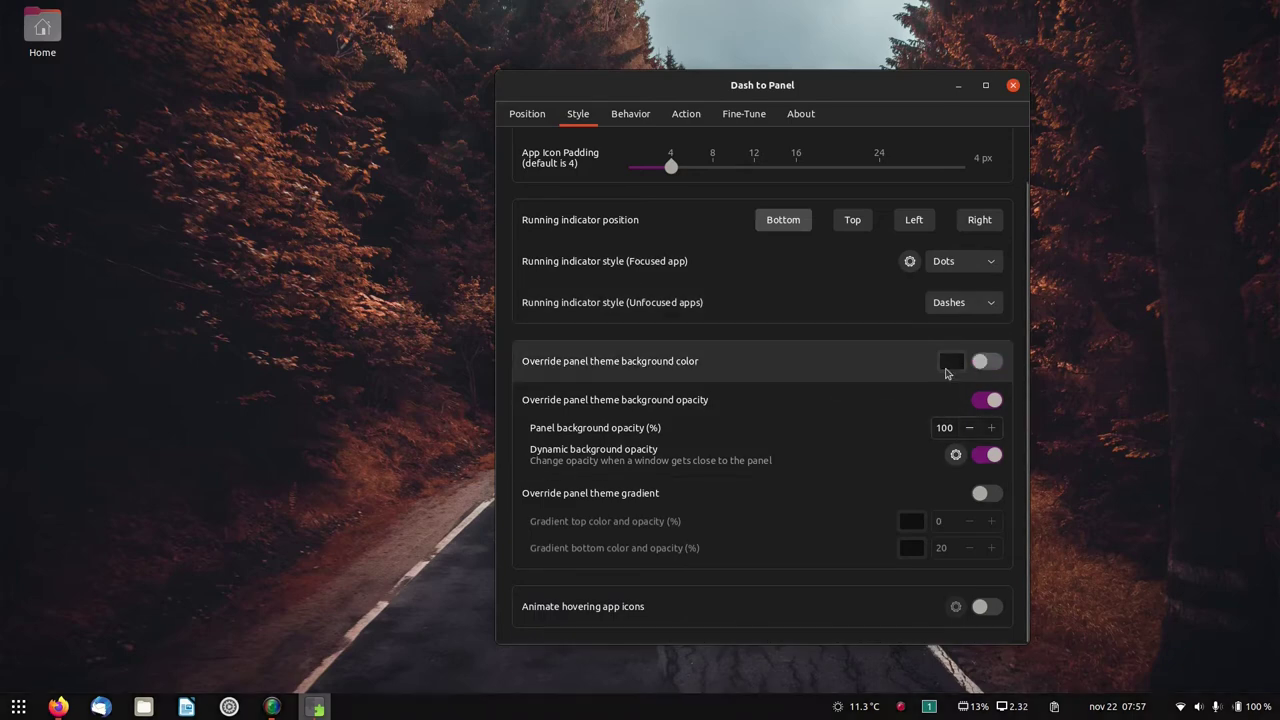
pyautogui.click(991, 400)
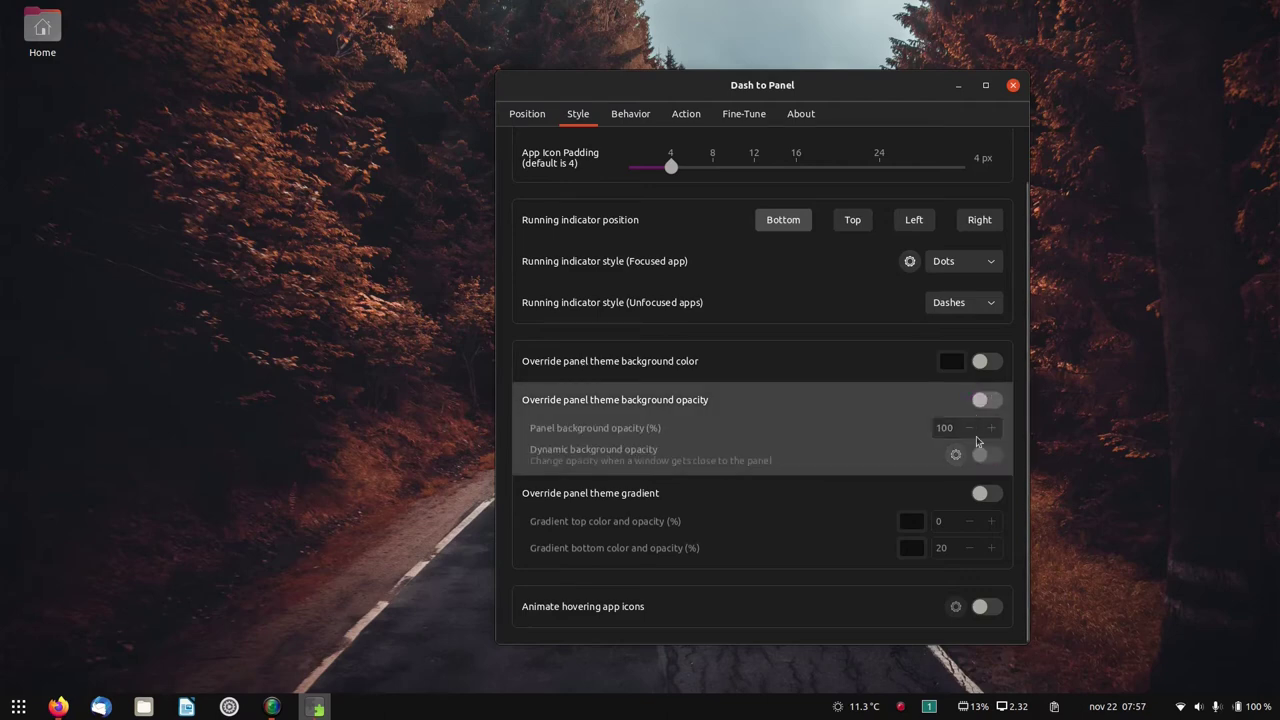
pyautogui.click(985, 500)
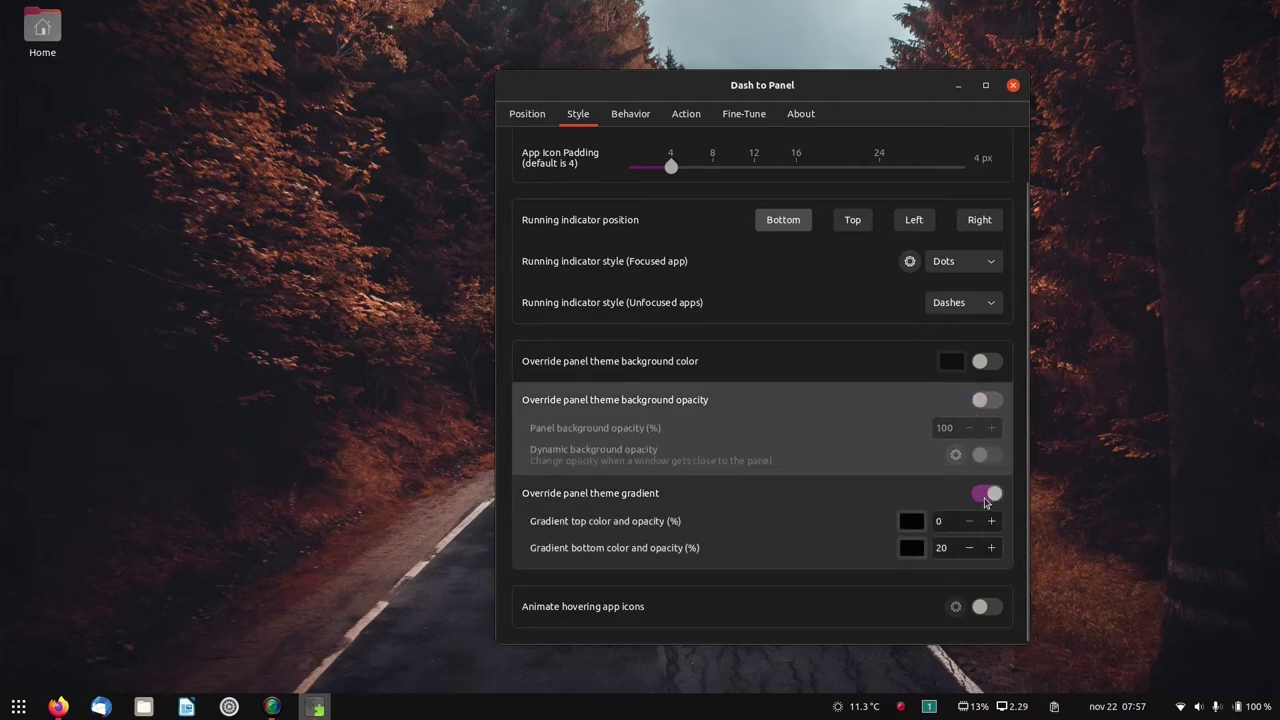
pyautogui.click(985, 495)
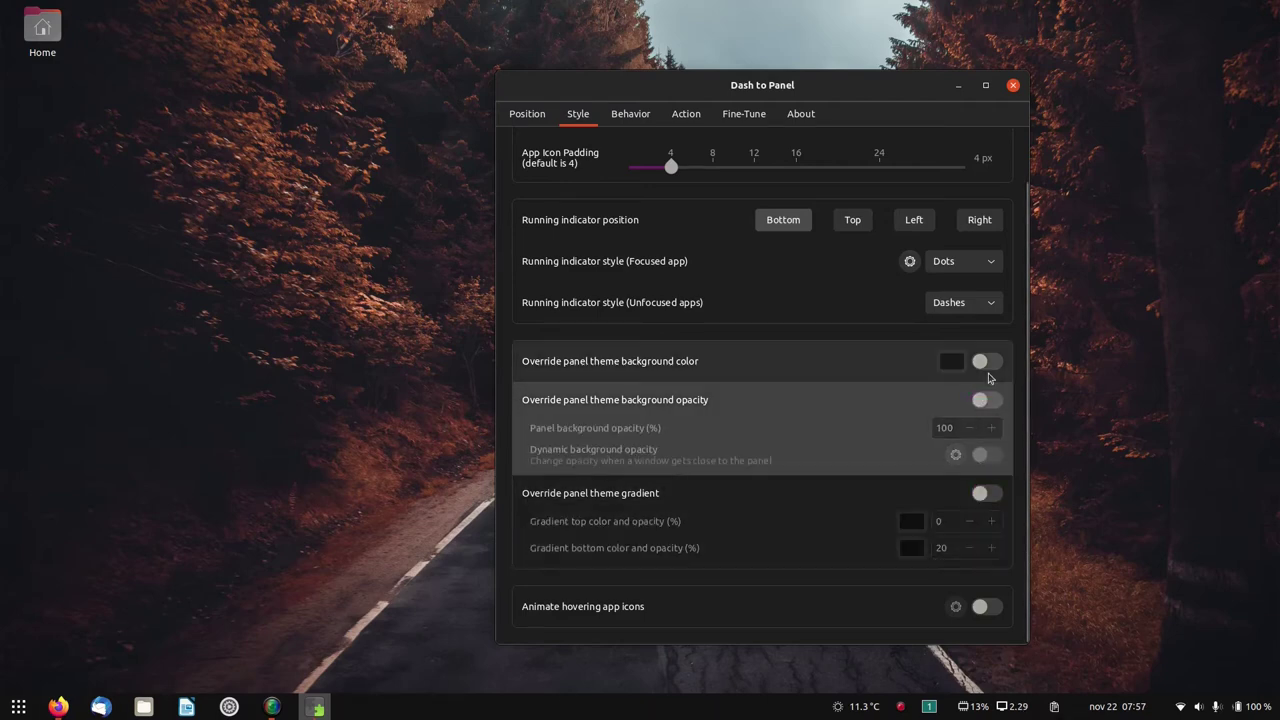
# Step: Re-enable the panel background opacity override, switching the background color and gradient overrides on and off again
pyautogui.click(985, 365)
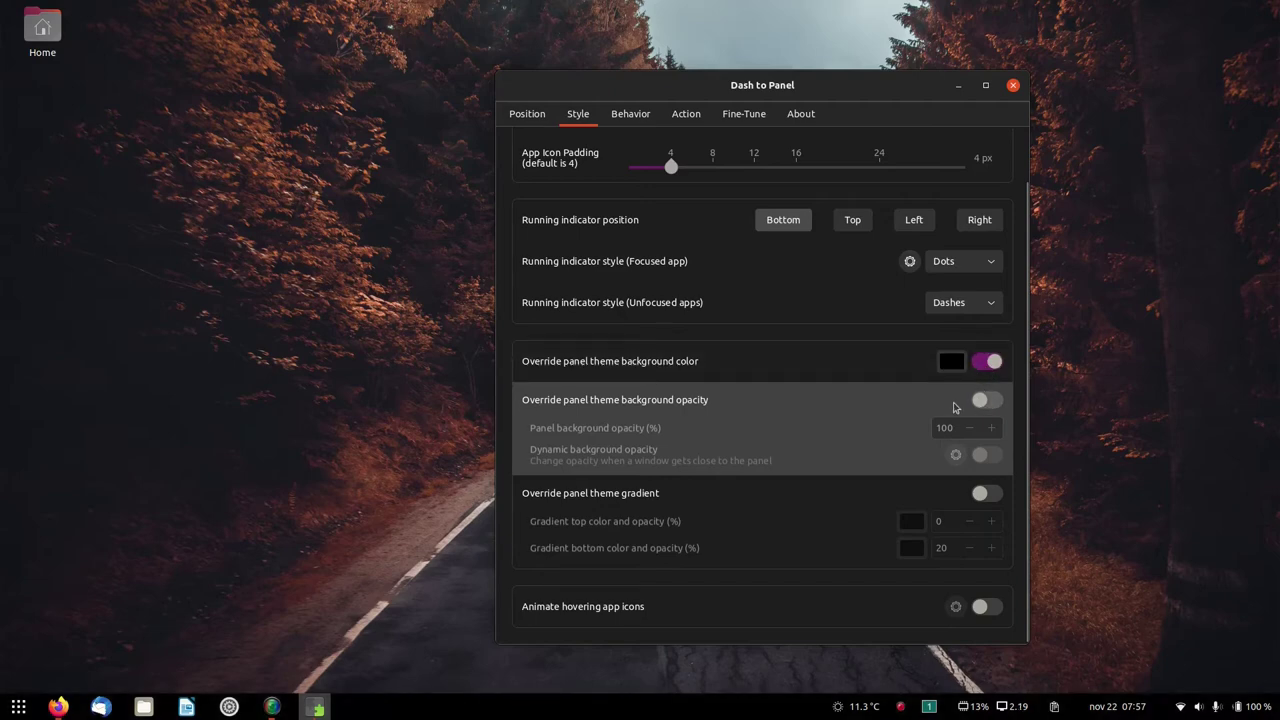
pyautogui.click(985, 361)
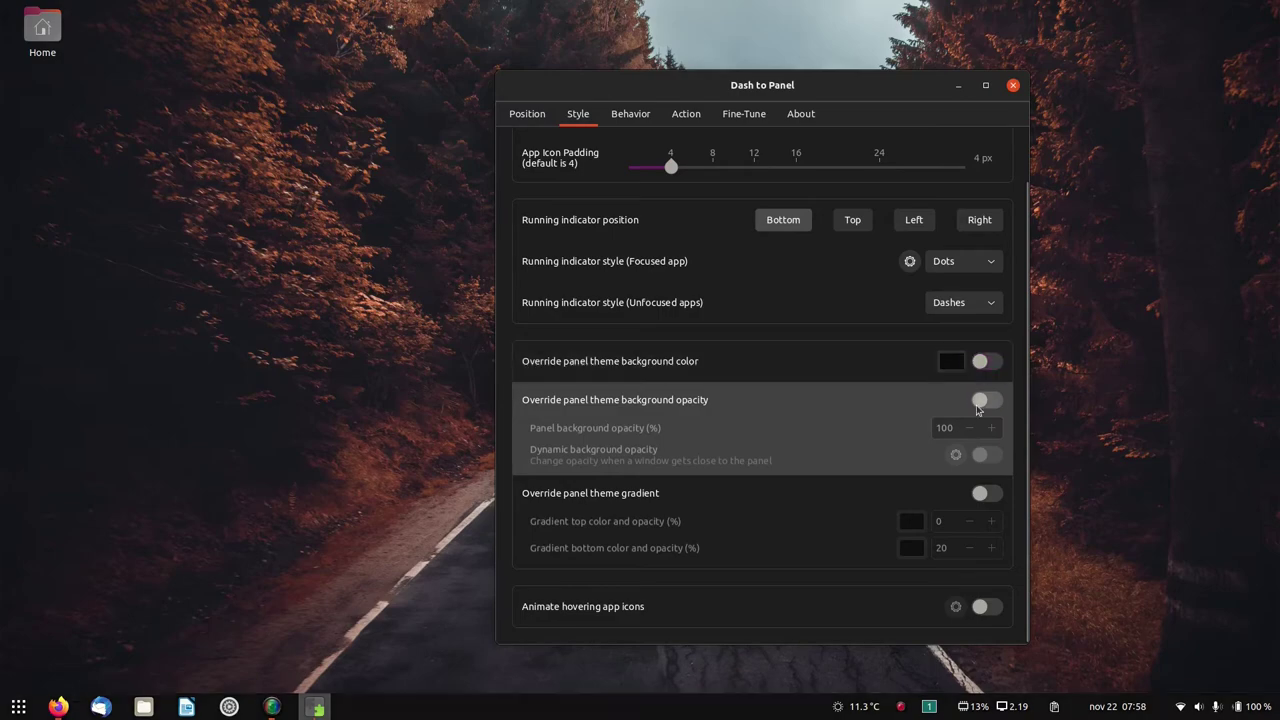
pyautogui.click(985, 400)
pyautogui.click(984, 492)
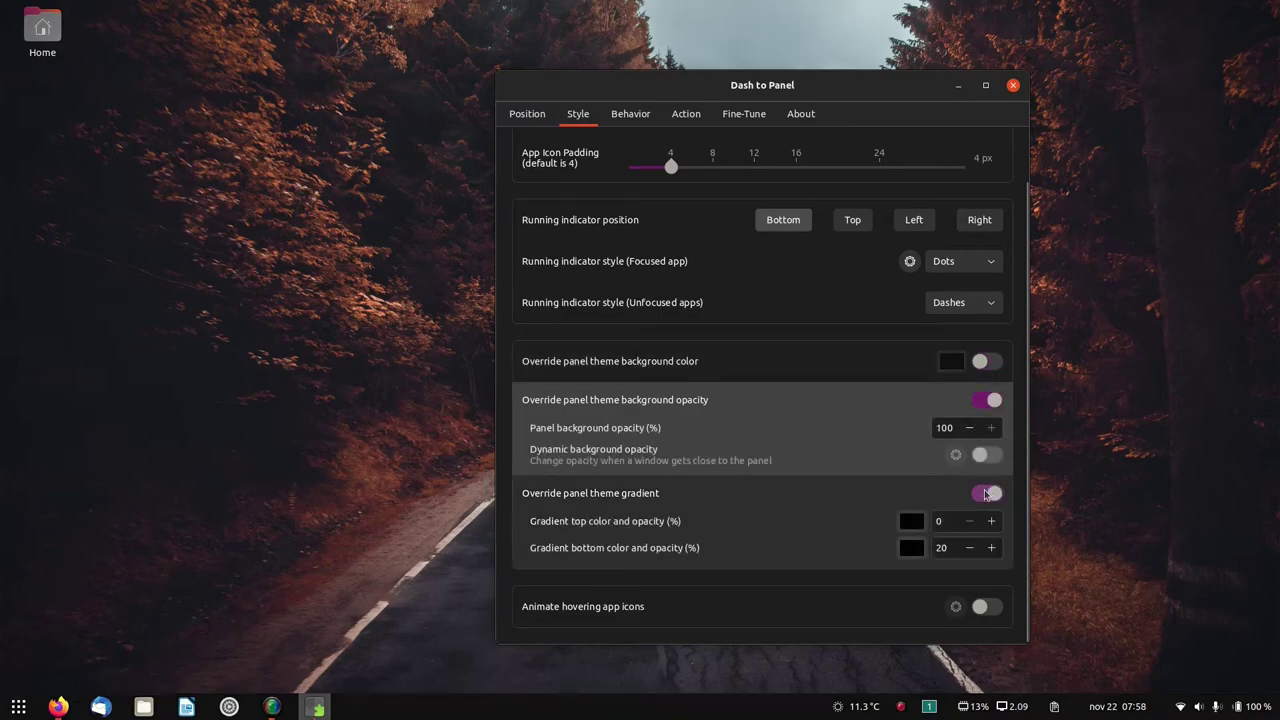
pyautogui.click(985, 494)
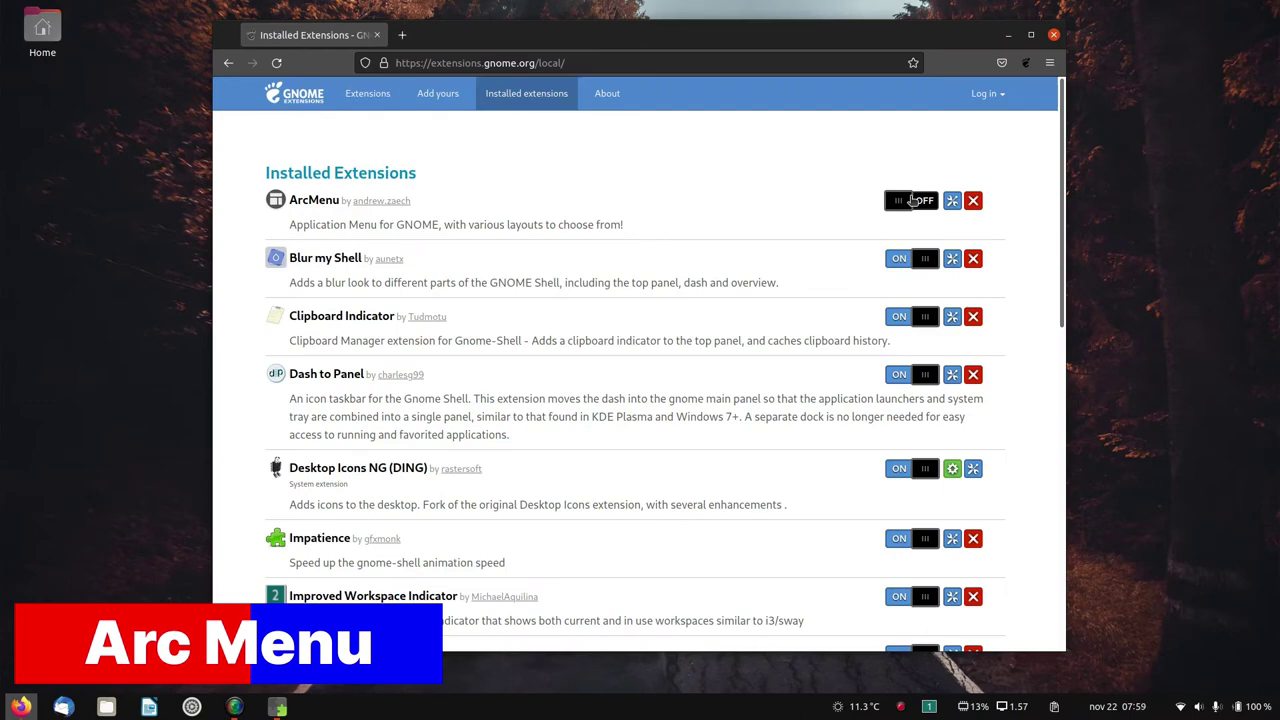
# Step: Enable the ArcMenu extension and view its menu layout settings with the browser minimized
pyautogui.click(912, 200)
pyautogui.click(1008, 34)
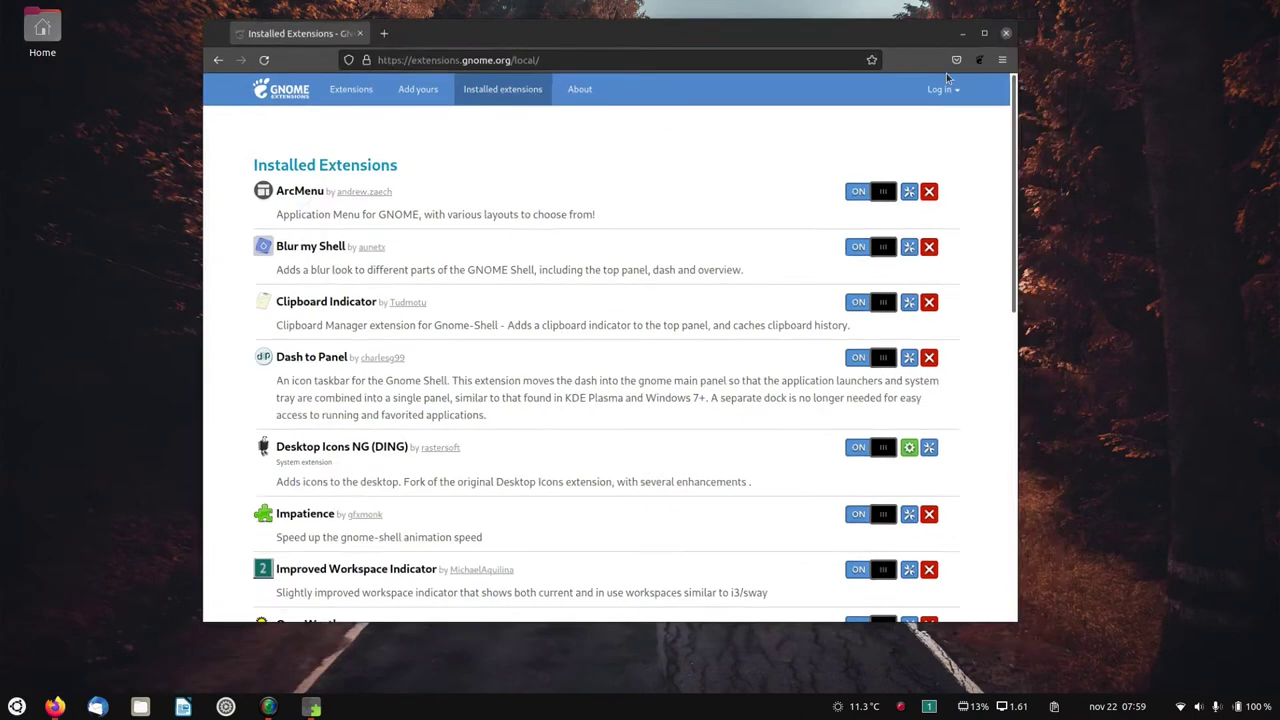
pyautogui.rightClick(16, 706)
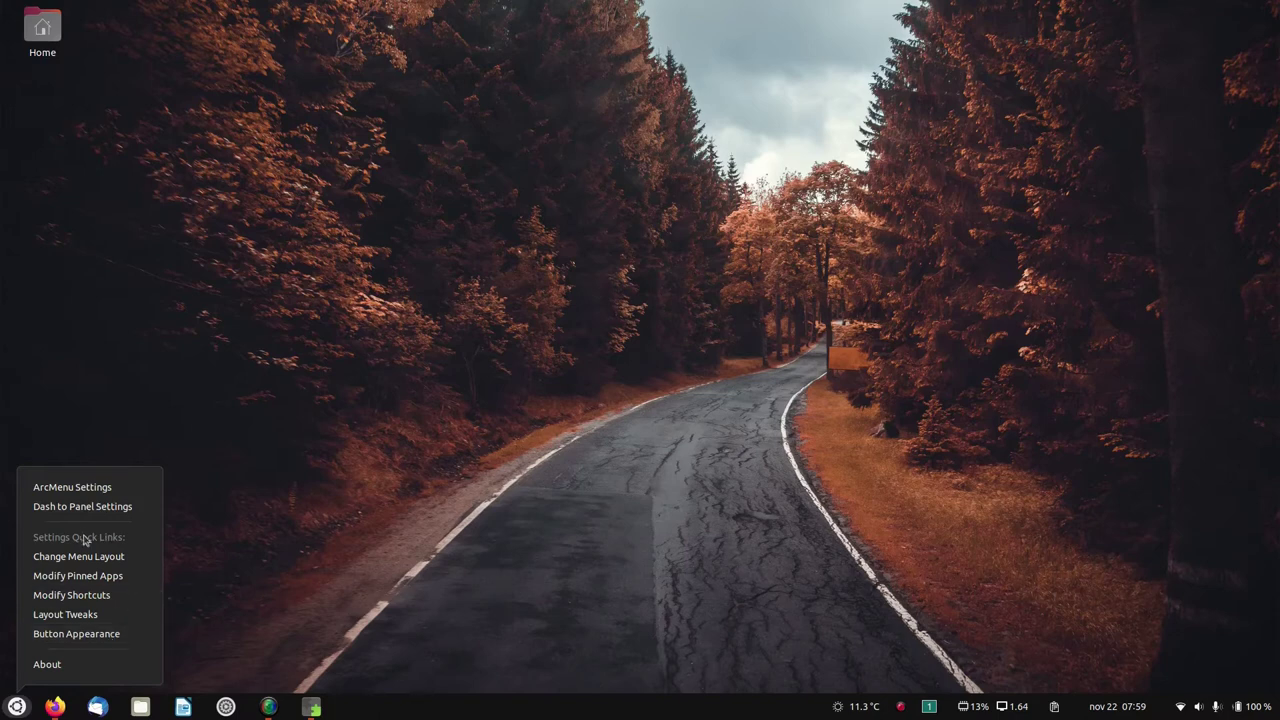
pyautogui.click(72, 487)
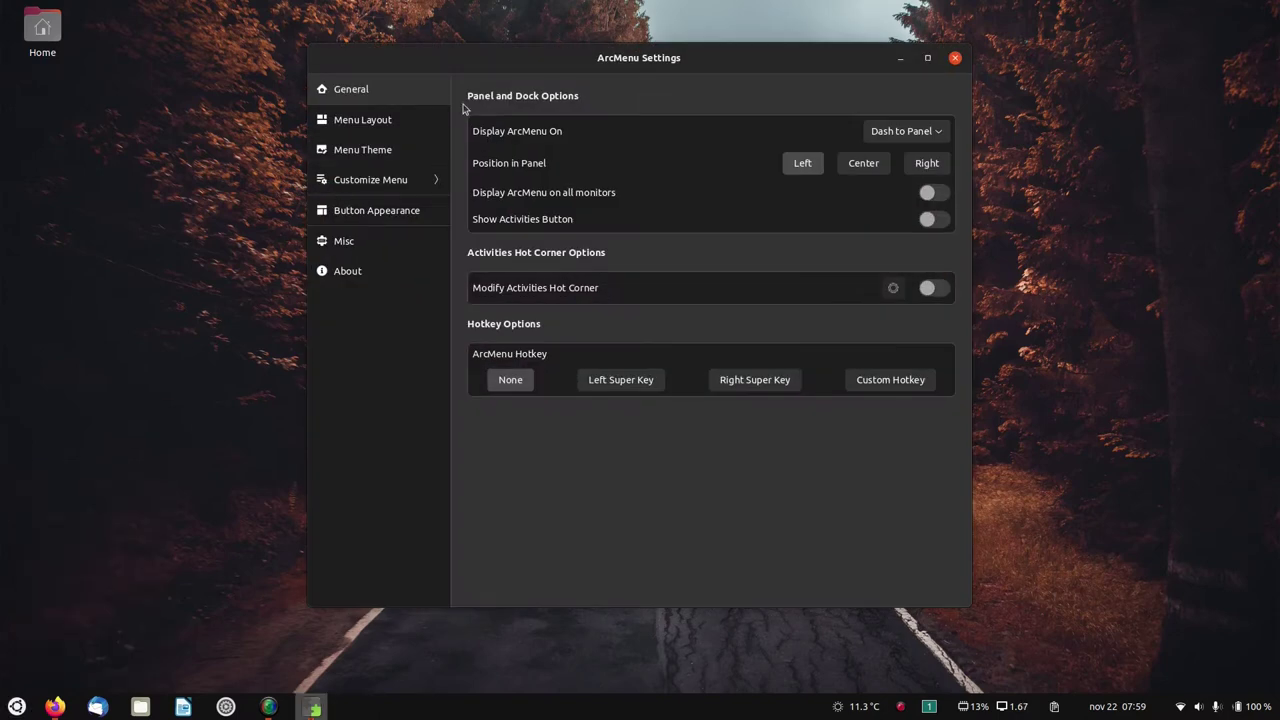
pyautogui.click(398, 123)
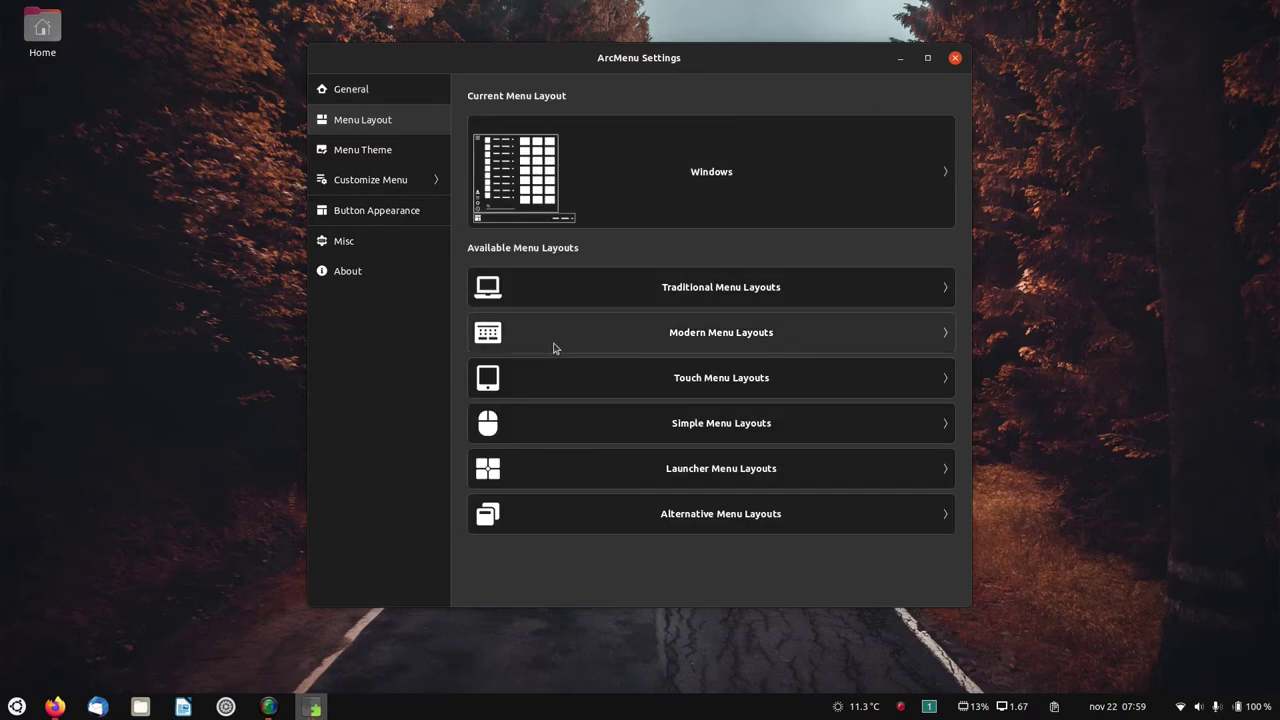
# Step: Apply the ArcMenu layout from the traditional menu layouts, and open and close the menu to preview it
pyautogui.click(594, 290)
pyautogui.click(592, 220)
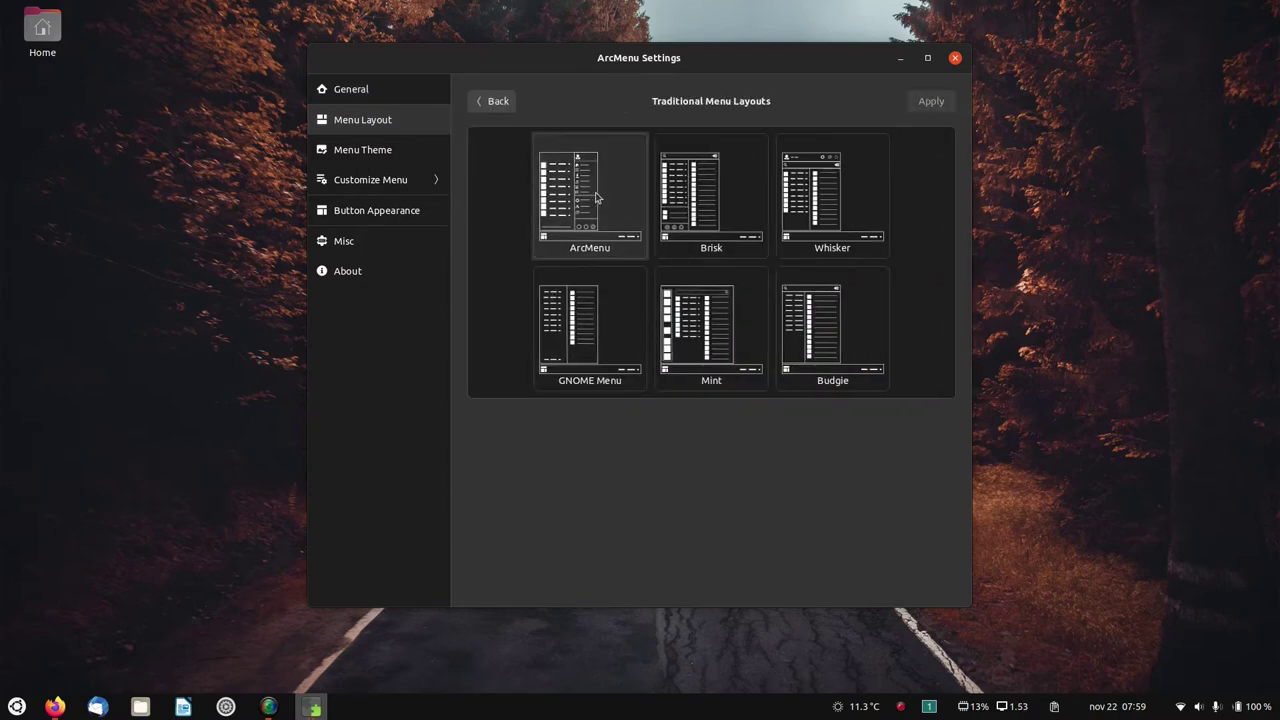
pyautogui.click(929, 101)
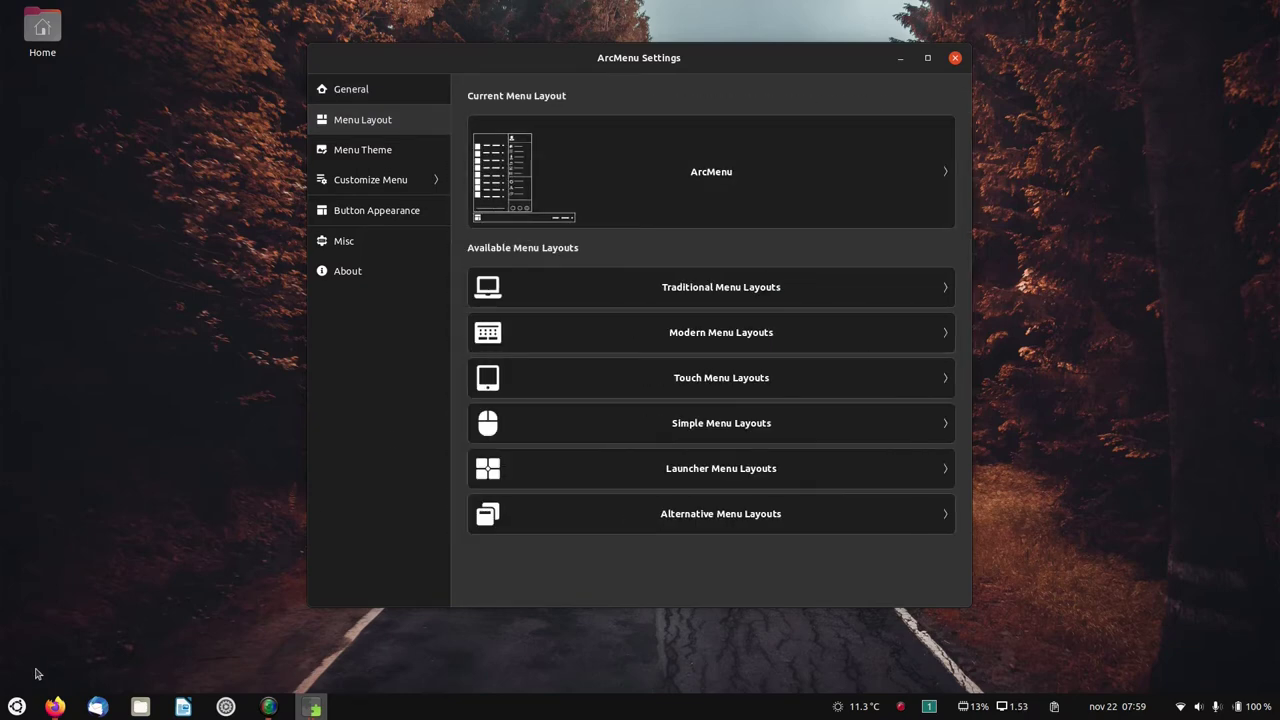
pyautogui.click(18, 706)
pyautogui.click(18, 706)
# Step: Apply the Windows layout from the modern menu layouts, and open and close the menu to preview it
pyautogui.click(700, 333)
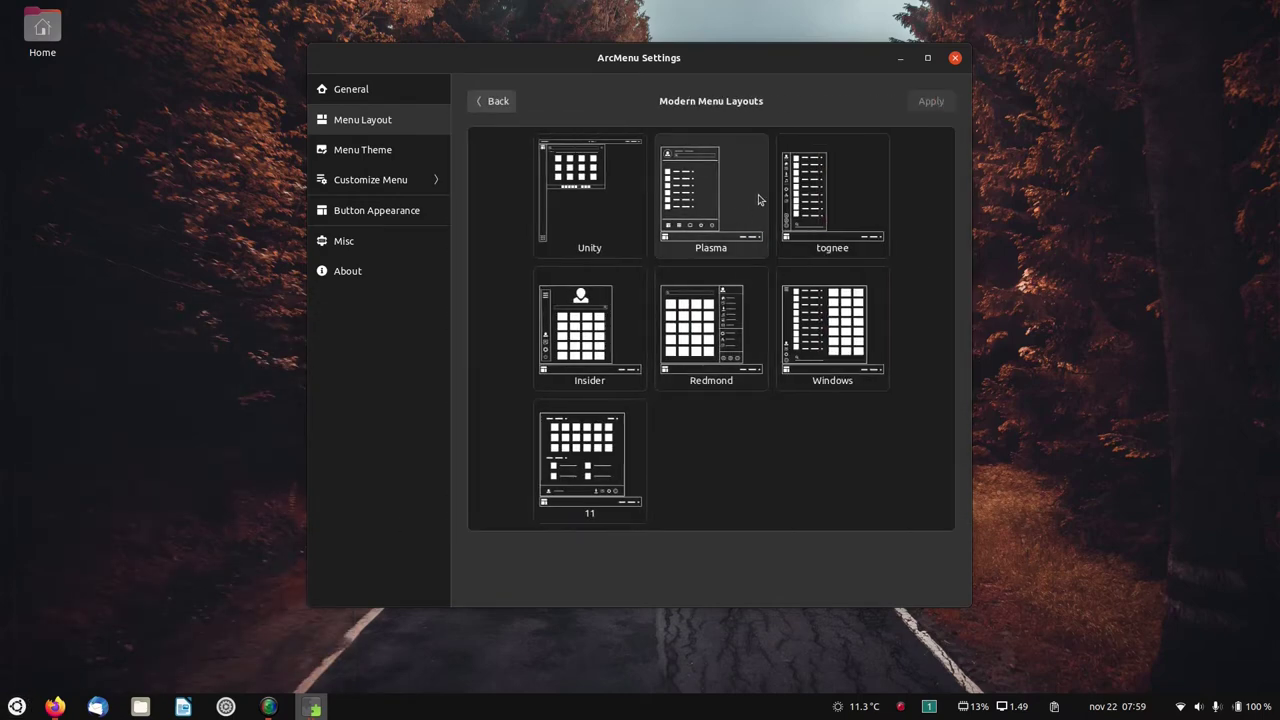
pyautogui.click(810, 313)
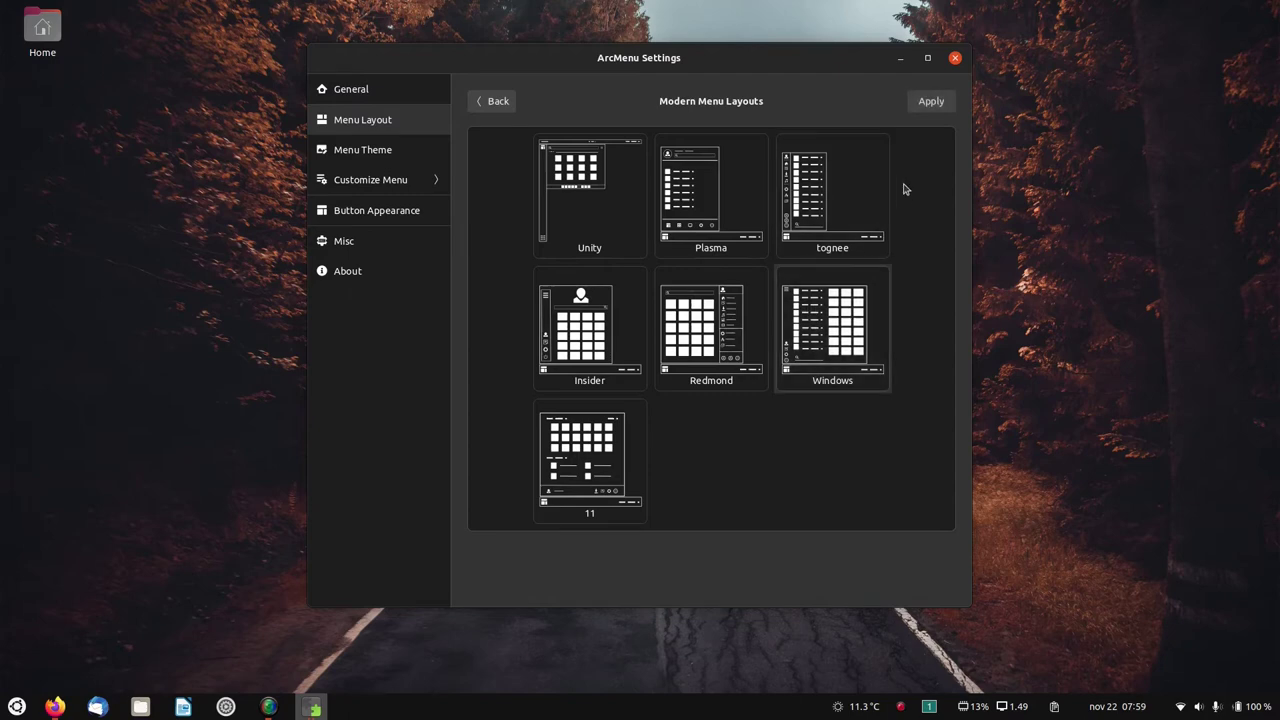
pyautogui.click(928, 104)
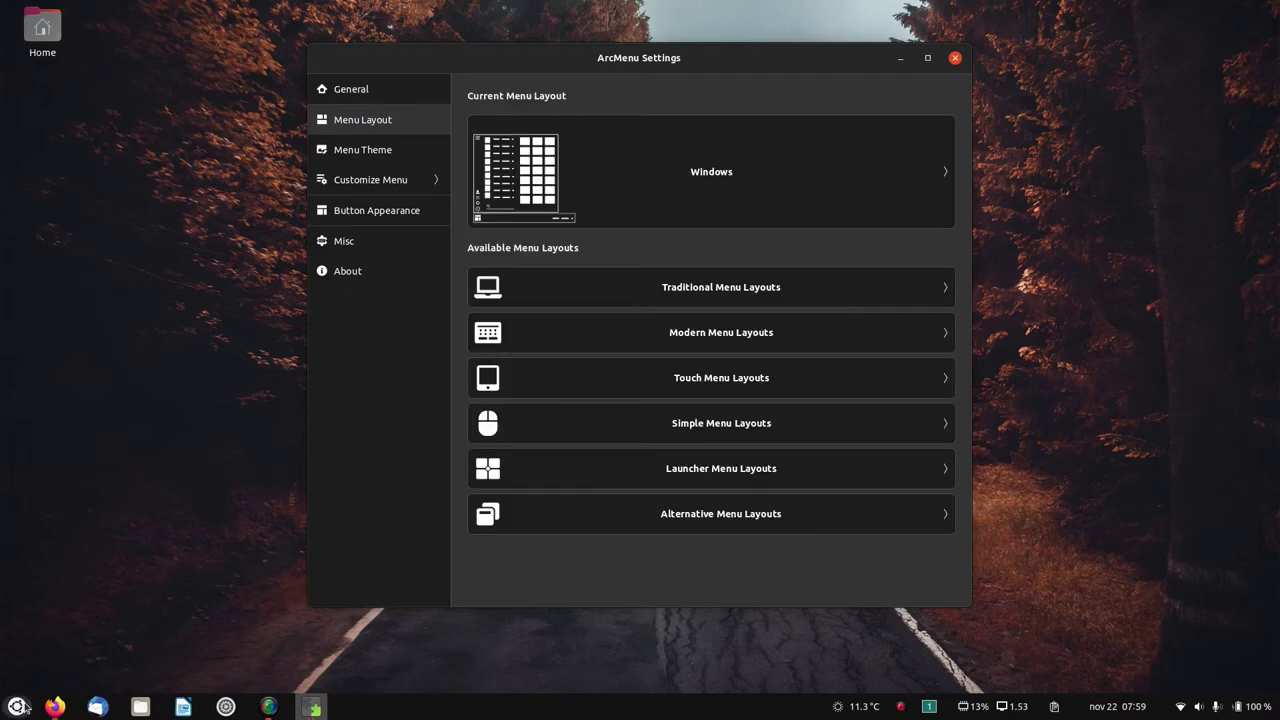
pyautogui.click(18, 706)
pyautogui.click(18, 706)
# Step: Apply the modern menu layout named 11, and open and close the menu to preview it
pyautogui.click(651, 340)
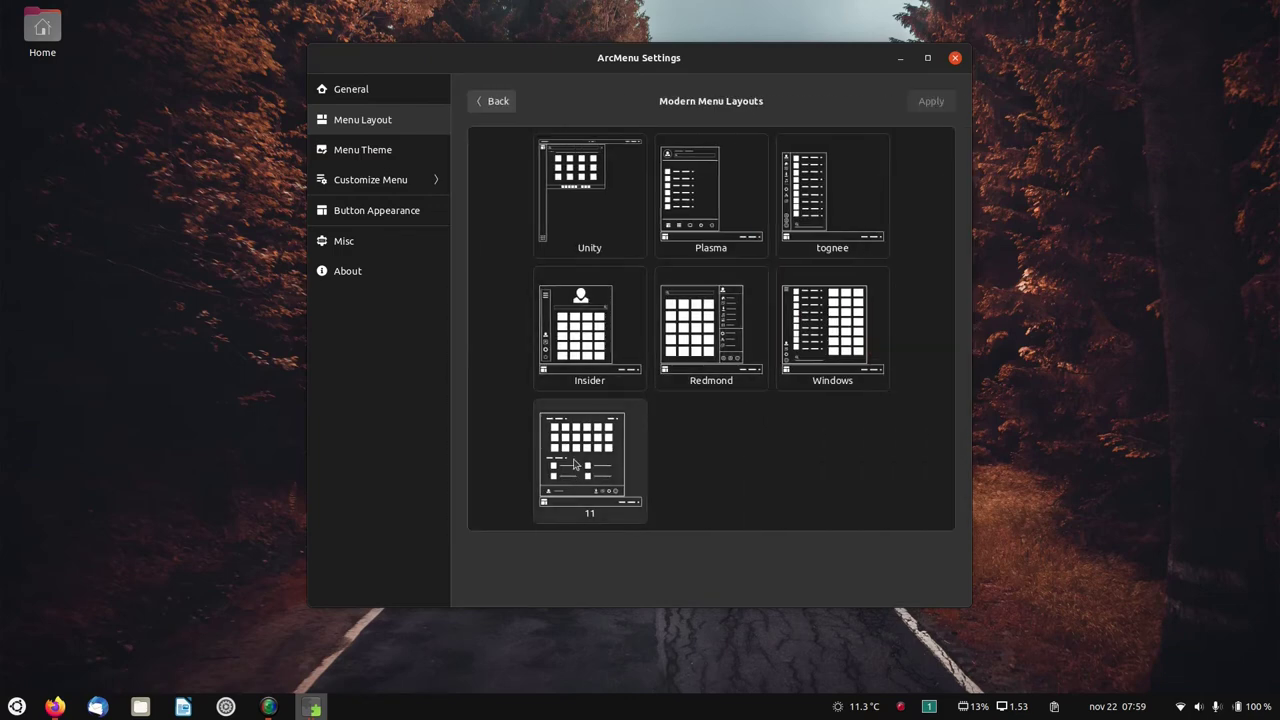
pyautogui.click(575, 464)
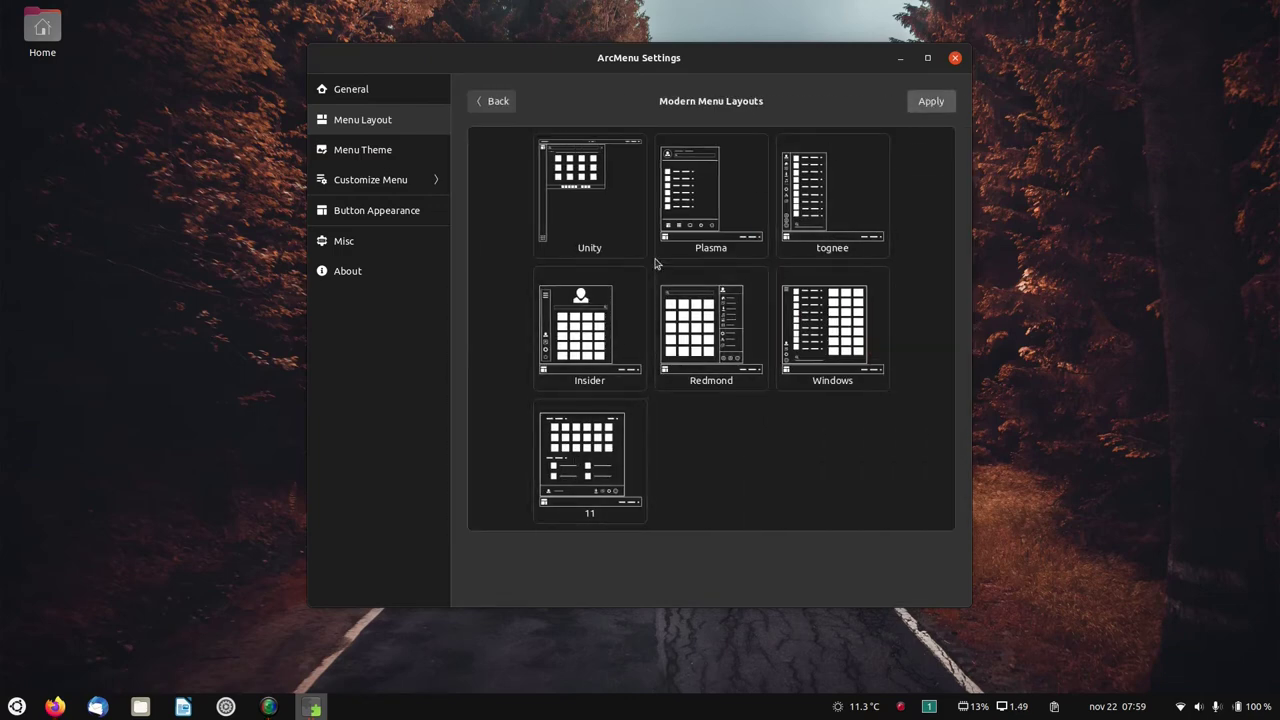
pyautogui.click(17, 706)
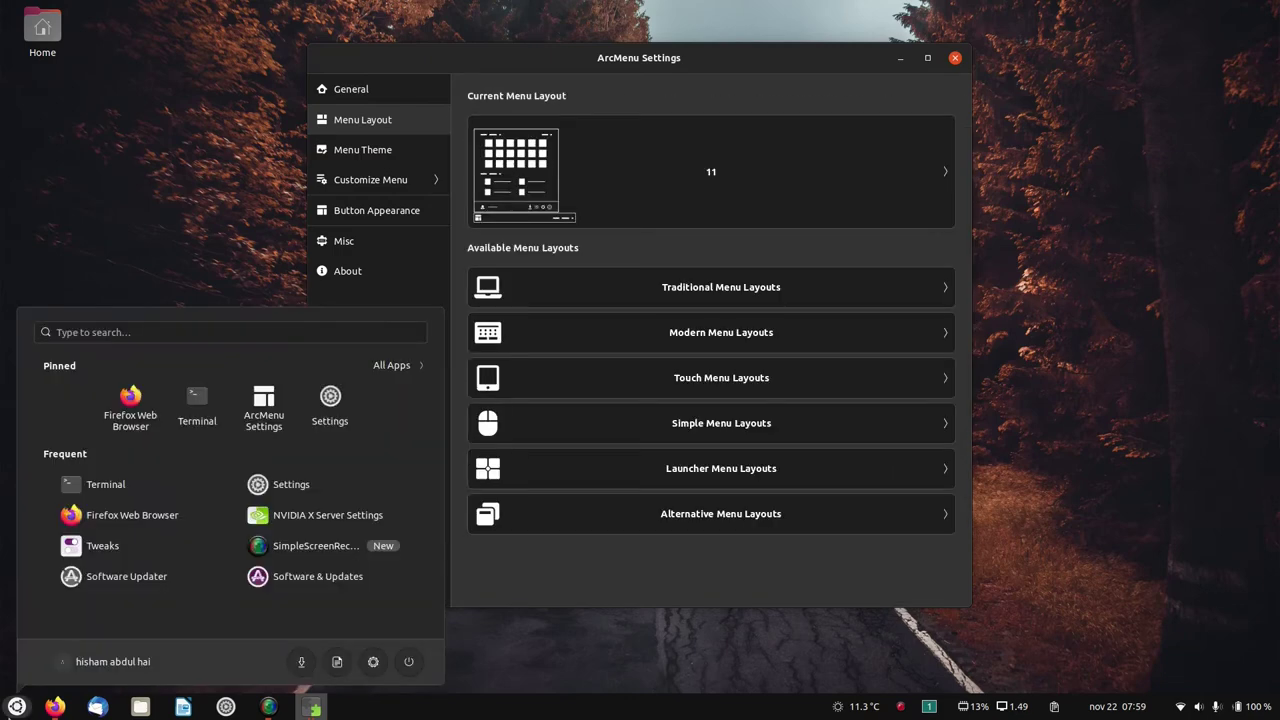
pyautogui.click(17, 706)
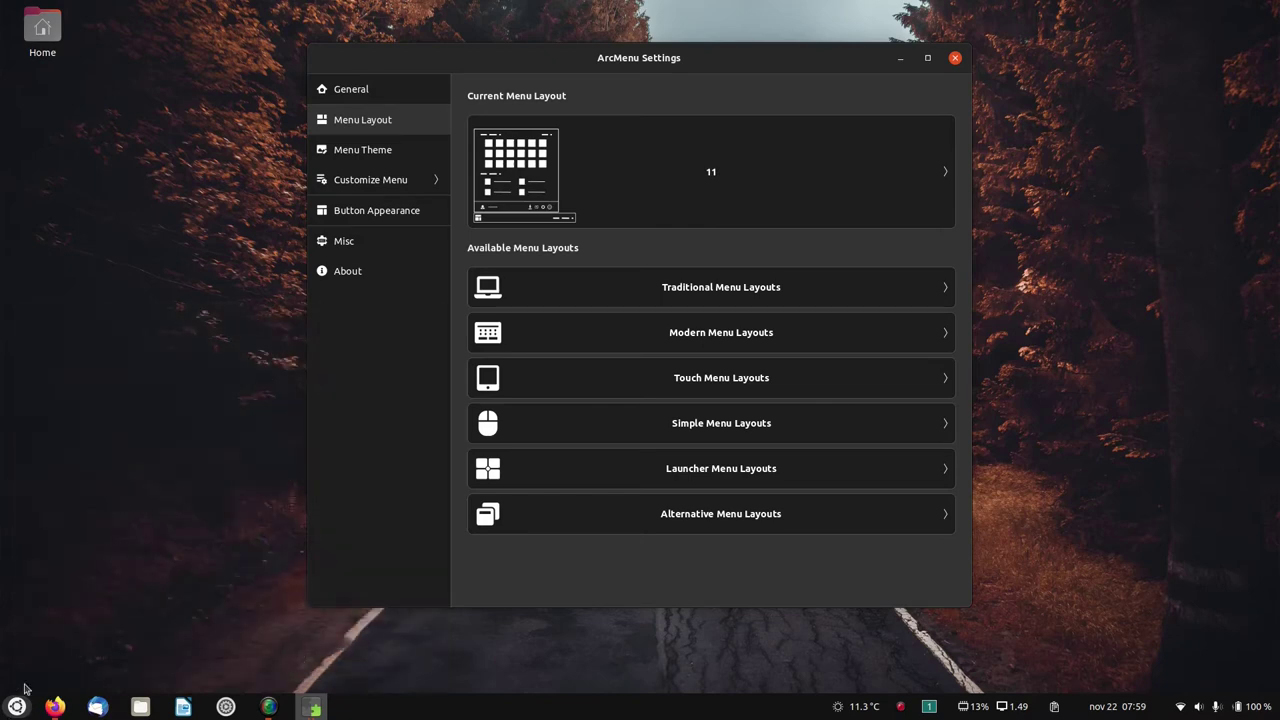
# Step: Return the menu to the traditional ArcMenu layout and check how the menu looks
pyautogui.click(615, 288)
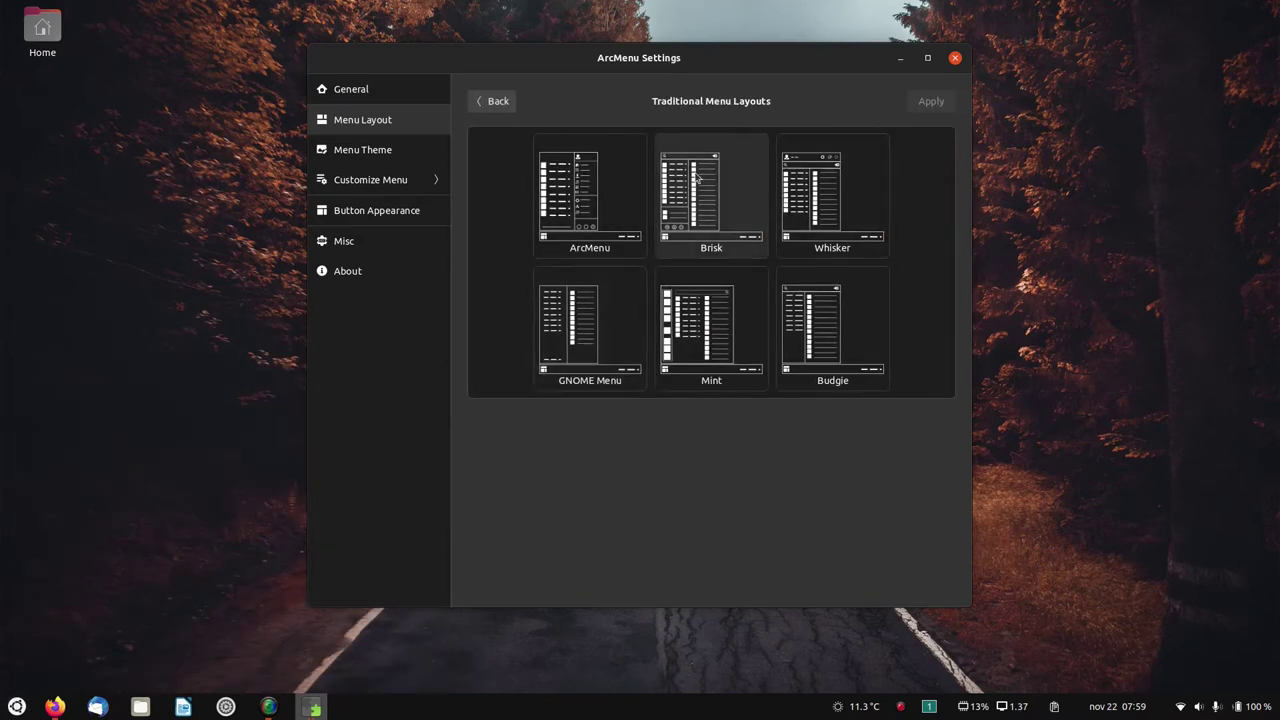
pyautogui.click(575, 187)
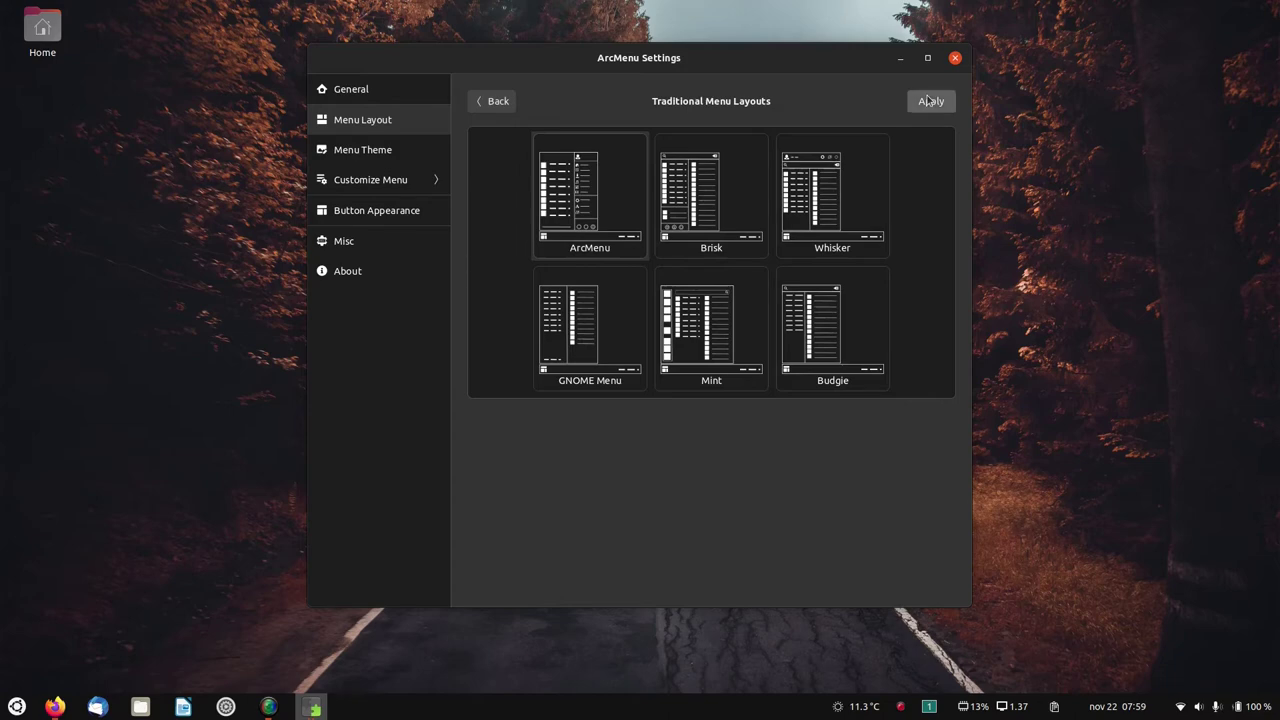
pyautogui.click(928, 101)
pyautogui.click(17, 706)
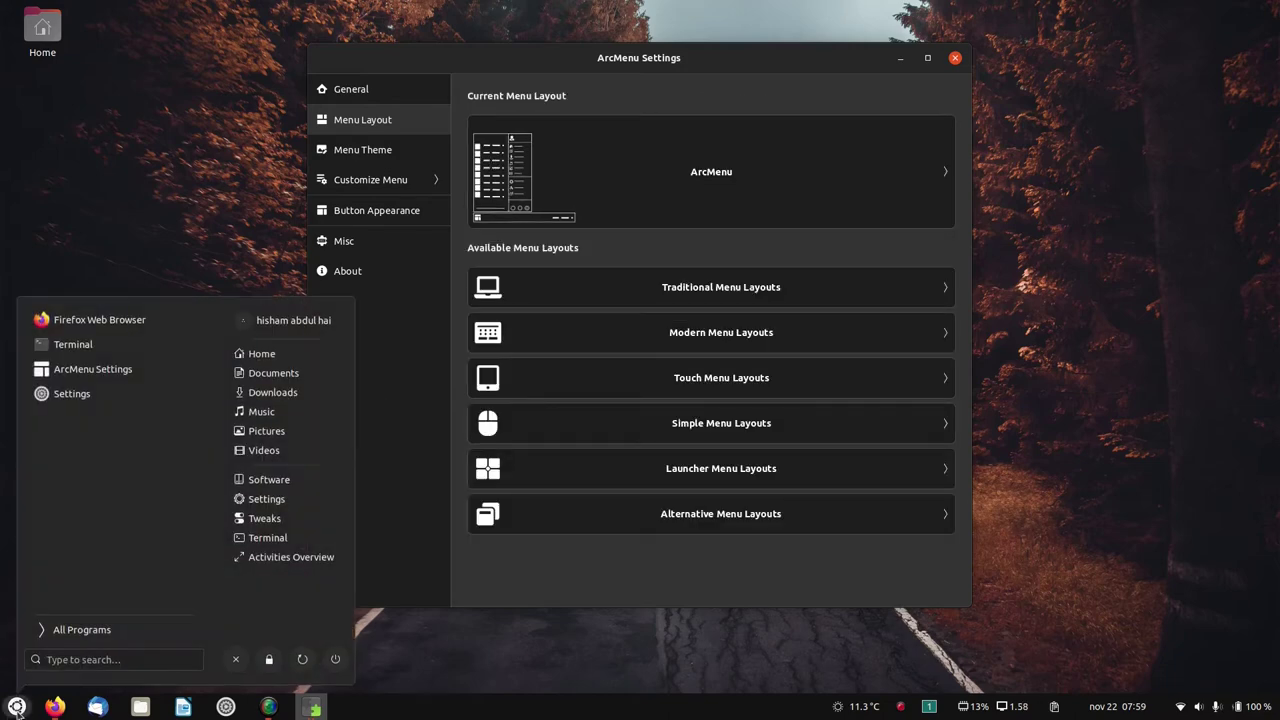
pyautogui.click(17, 706)
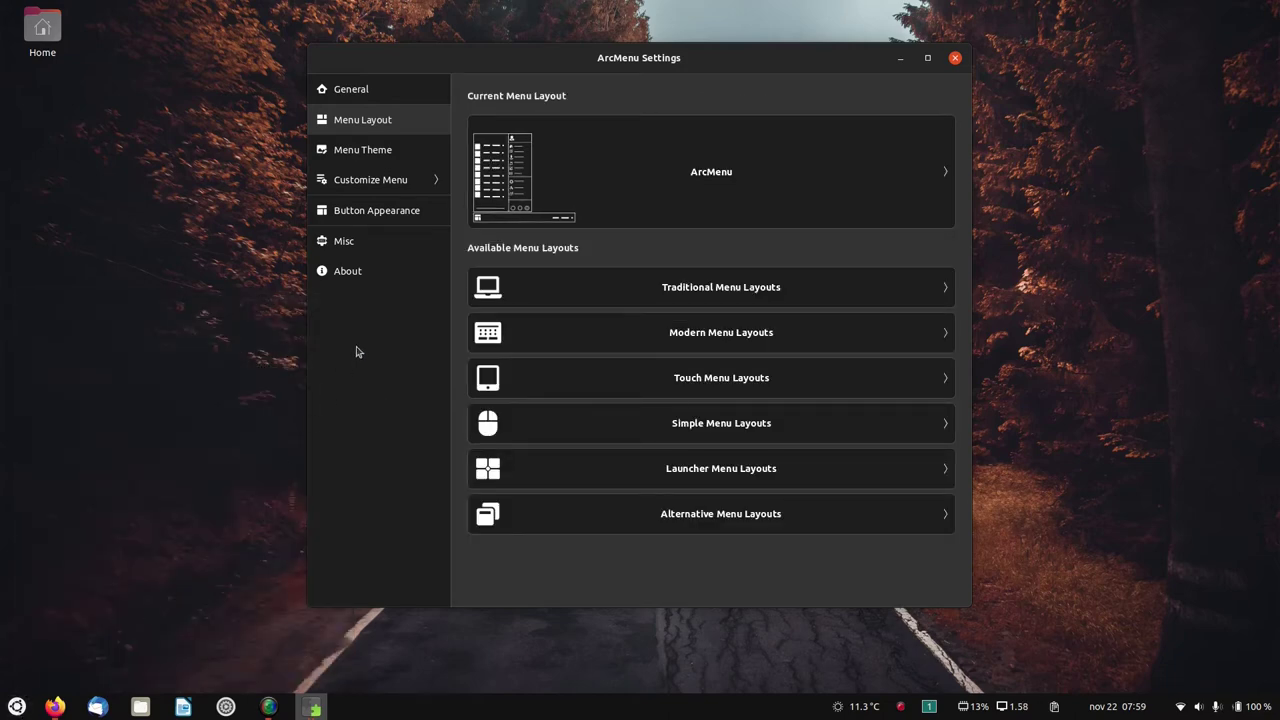
# Step: Enable the menu theme override to view its presets and theme settings, and turn it off again
pyautogui.click(408, 155)
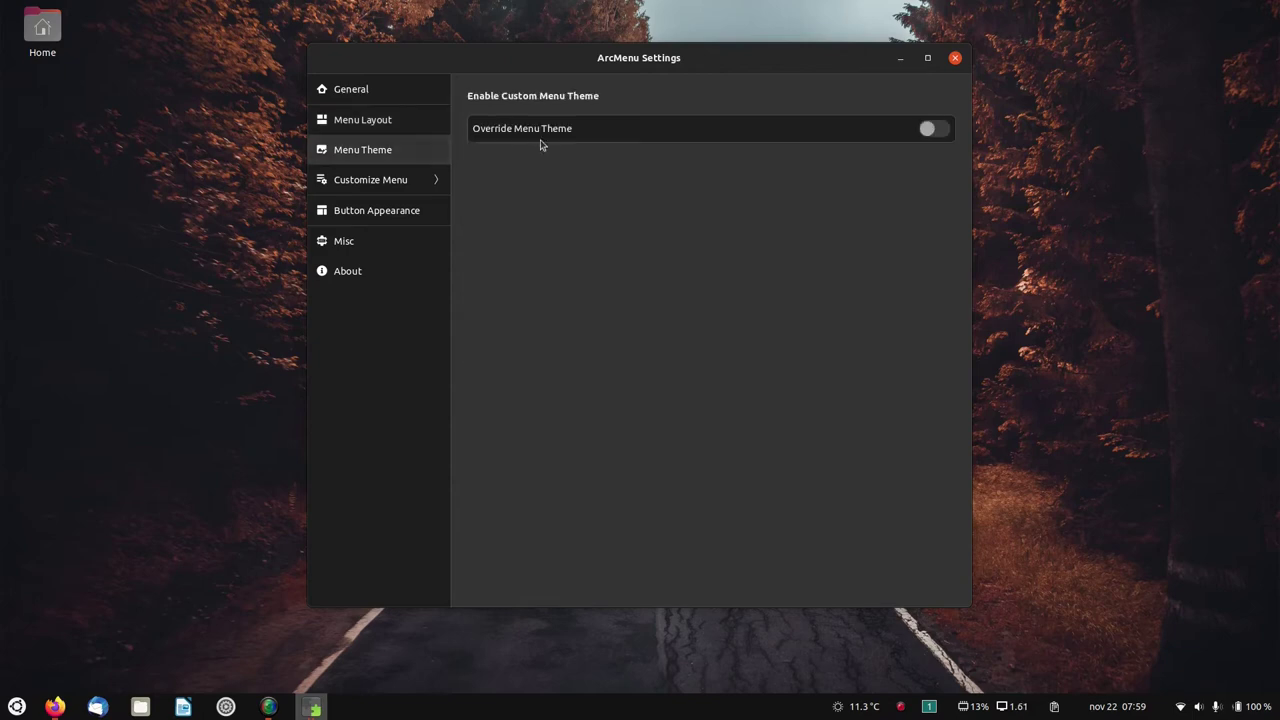
pyautogui.click(938, 130)
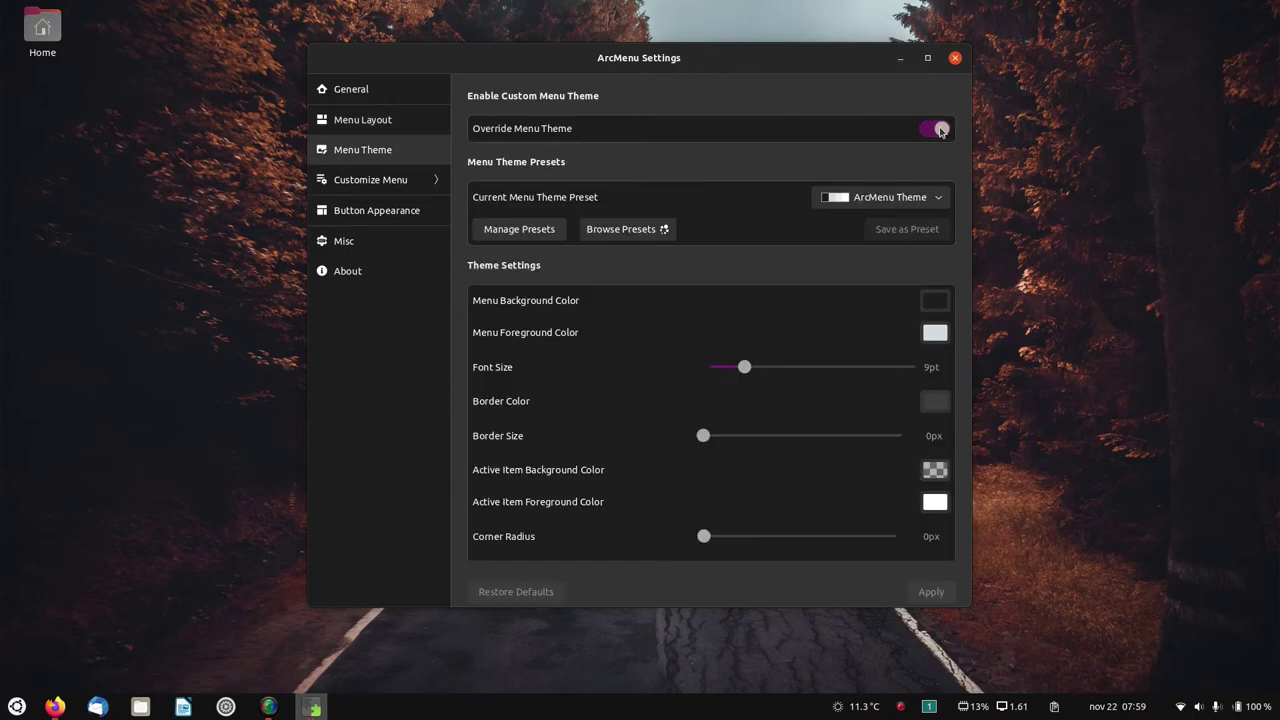
pyautogui.click(938, 128)
# Step: Look through ArcMenu's menu customization pages, from menu settings, pinned apps and shortcuts to power, search, extra categories and fine-tuning, and return to the main settings
pyautogui.click(384, 189)
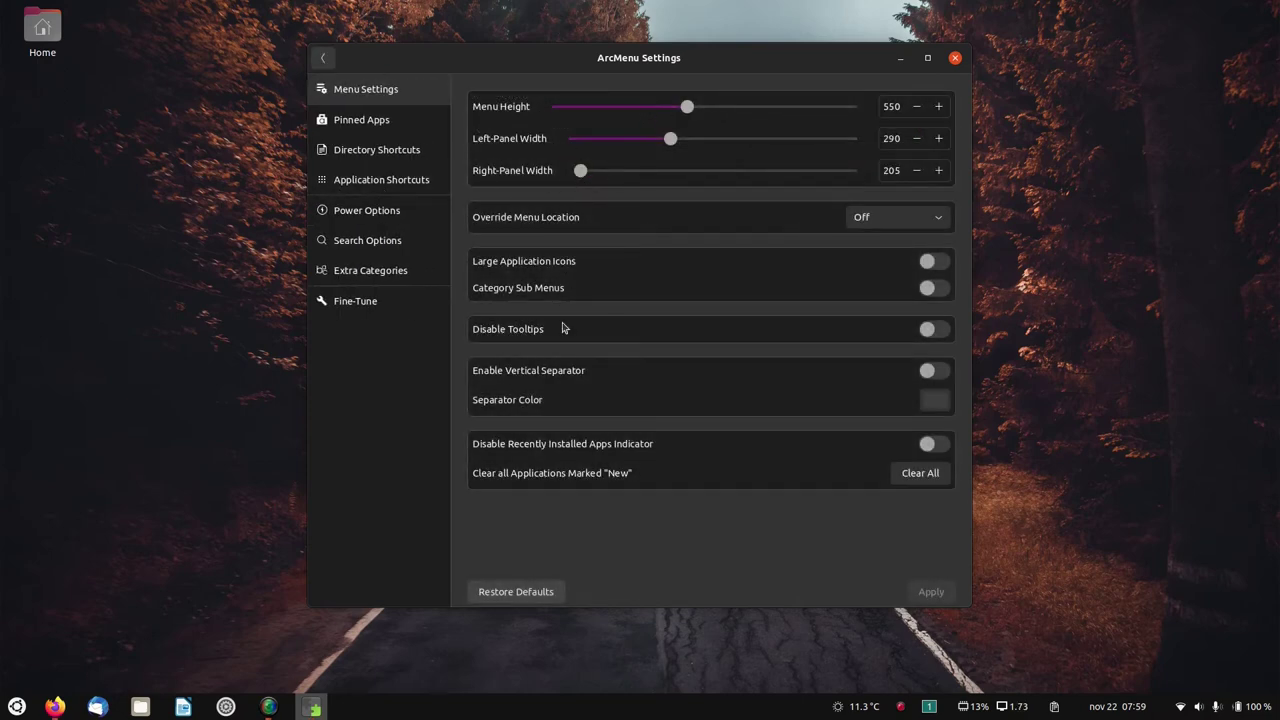
pyautogui.click(400, 122)
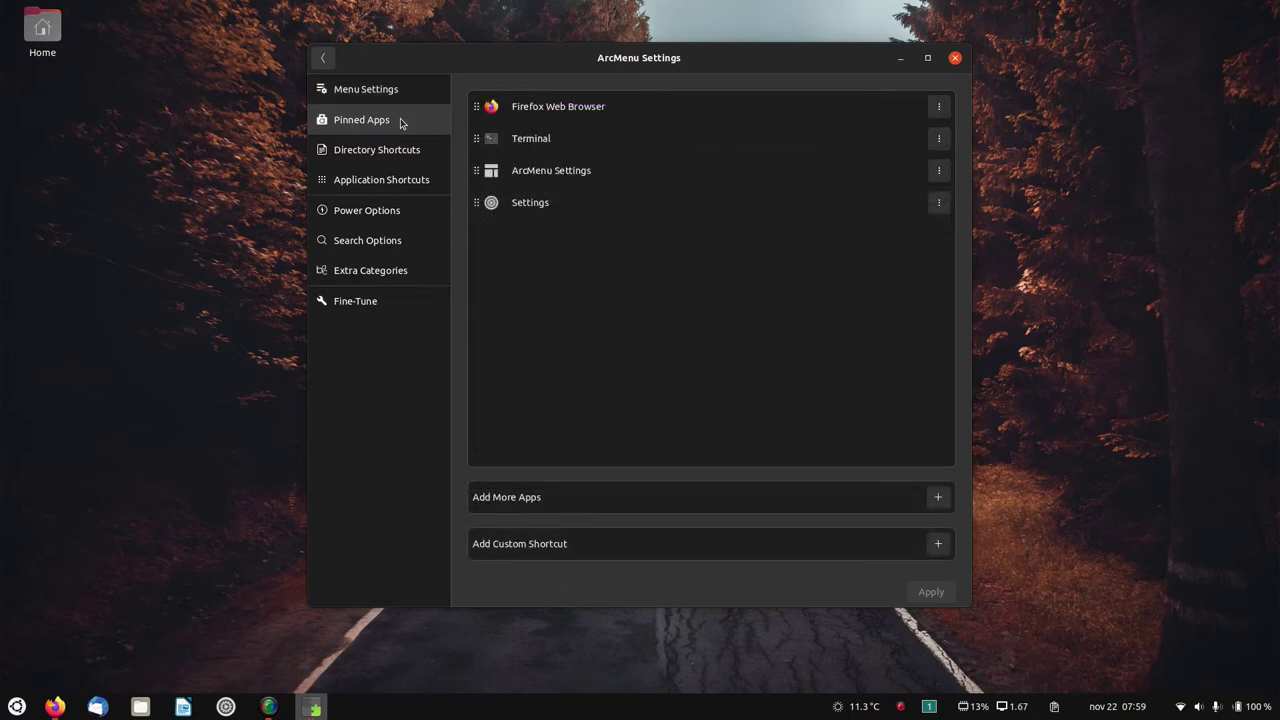
pyautogui.click(391, 152)
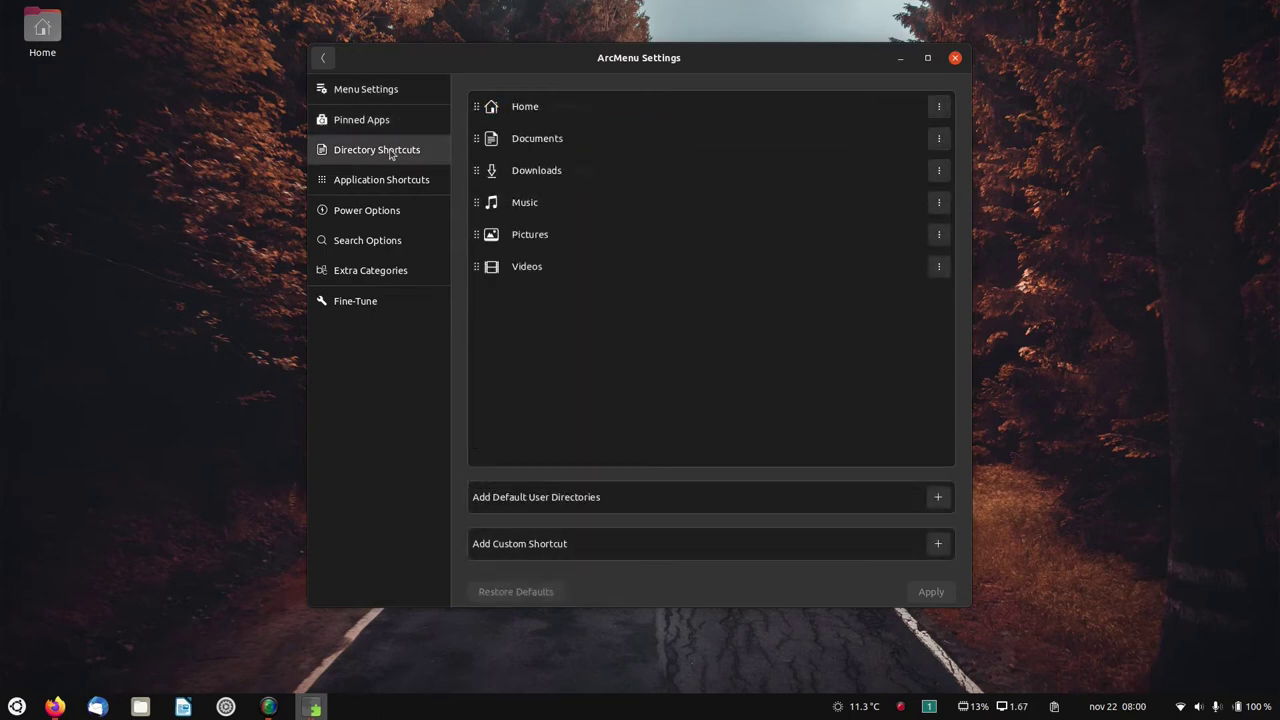
pyautogui.click(391, 178)
pyautogui.click(389, 209)
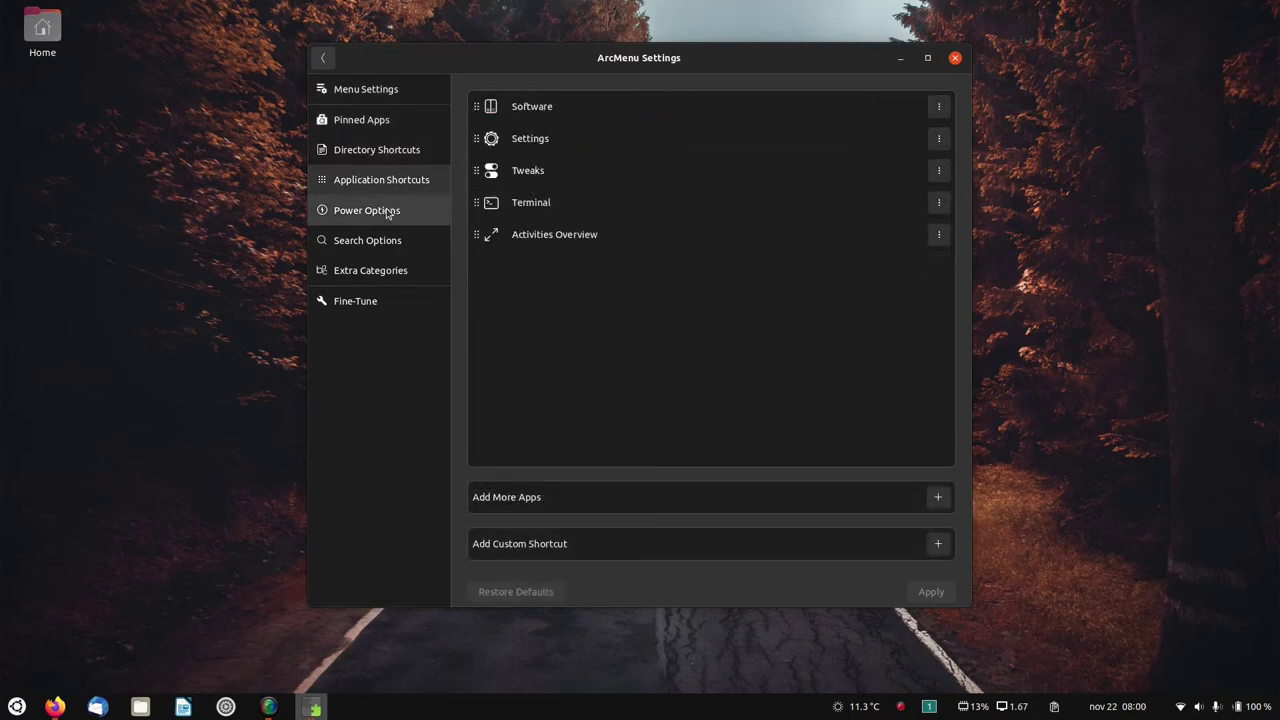
pyautogui.click(381, 248)
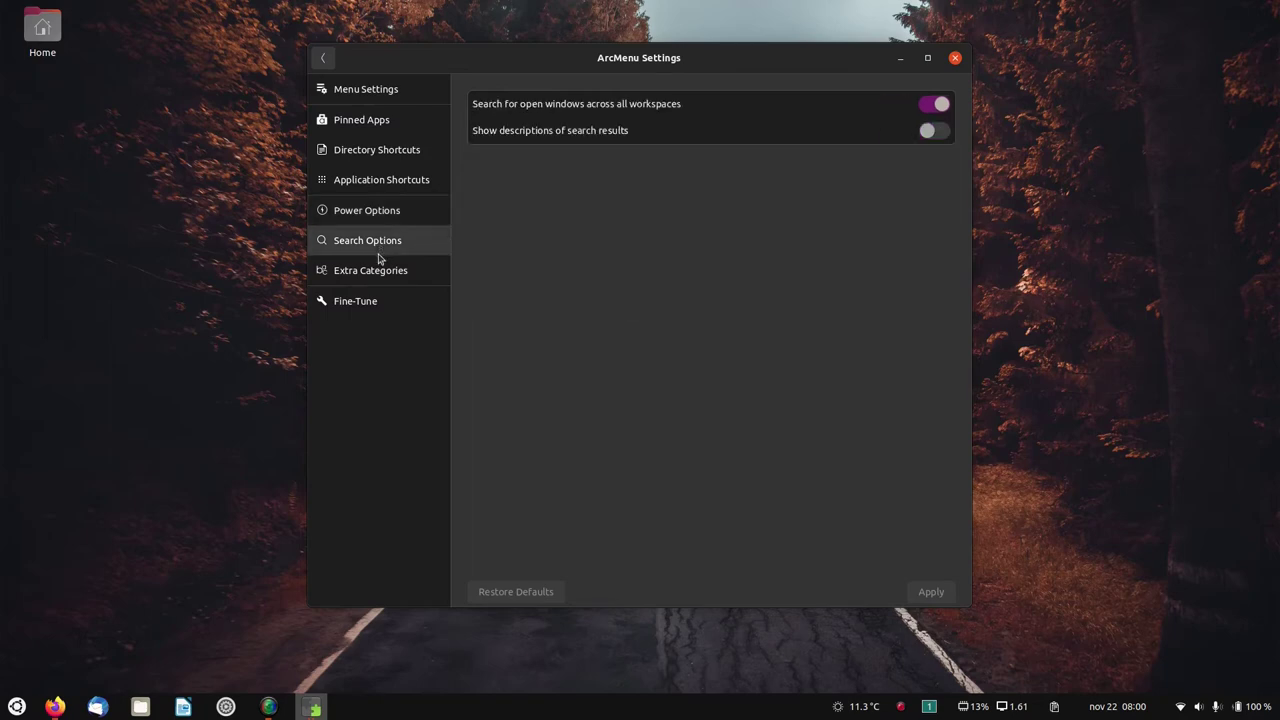
pyautogui.click(380, 268)
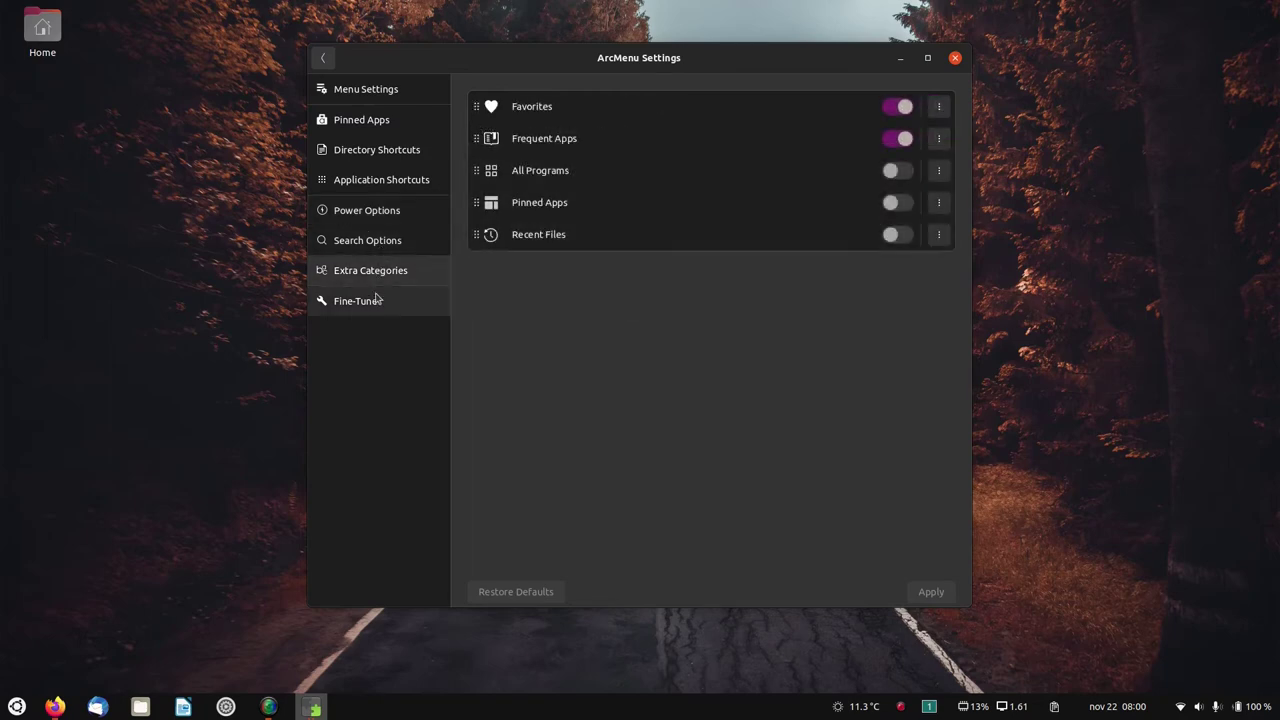
pyautogui.click(377, 301)
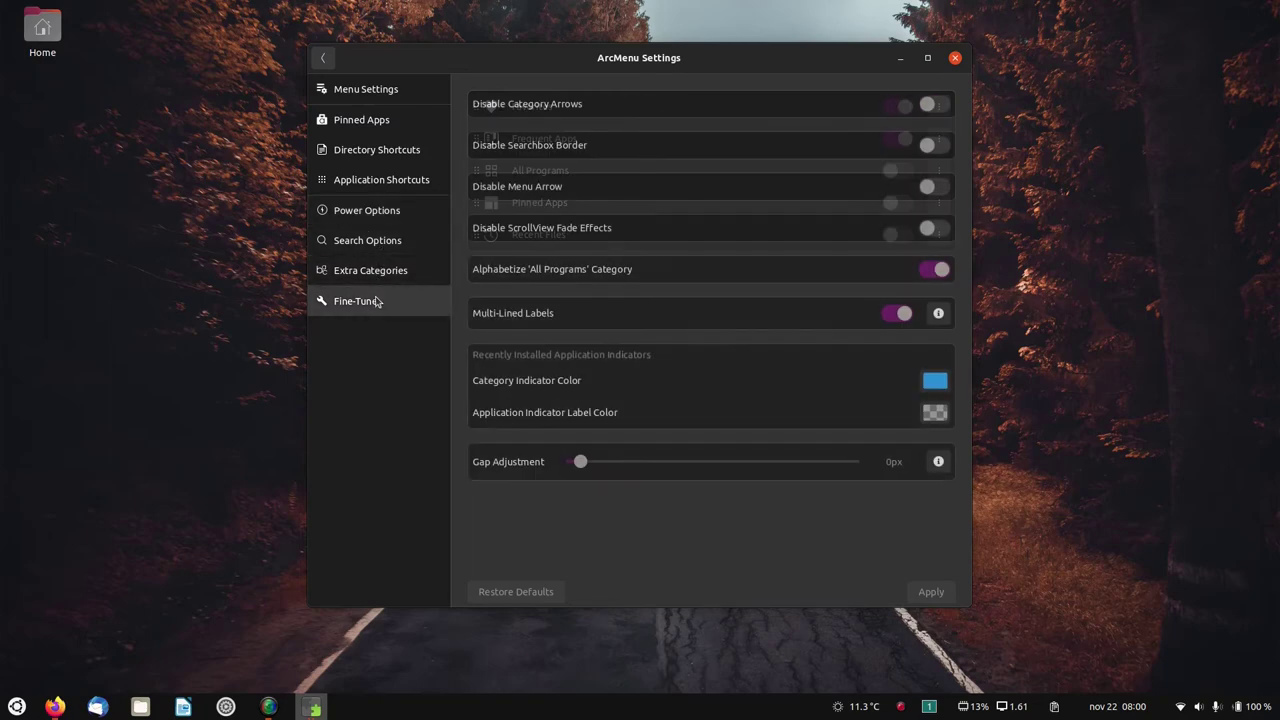
pyautogui.click(327, 66)
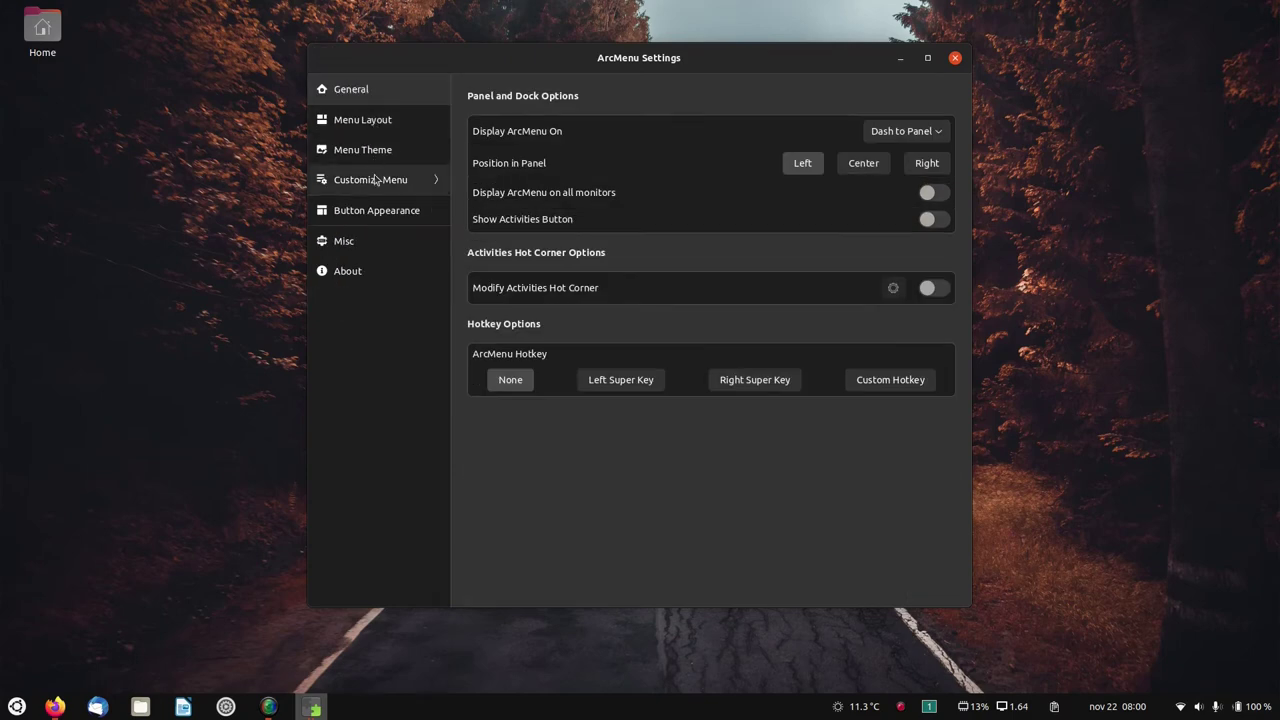
# Step: Set the menu button icon to the first of the ArcMenu icons in the button appearance settings, and view the miscellaneous settings
pyautogui.click(378, 217)
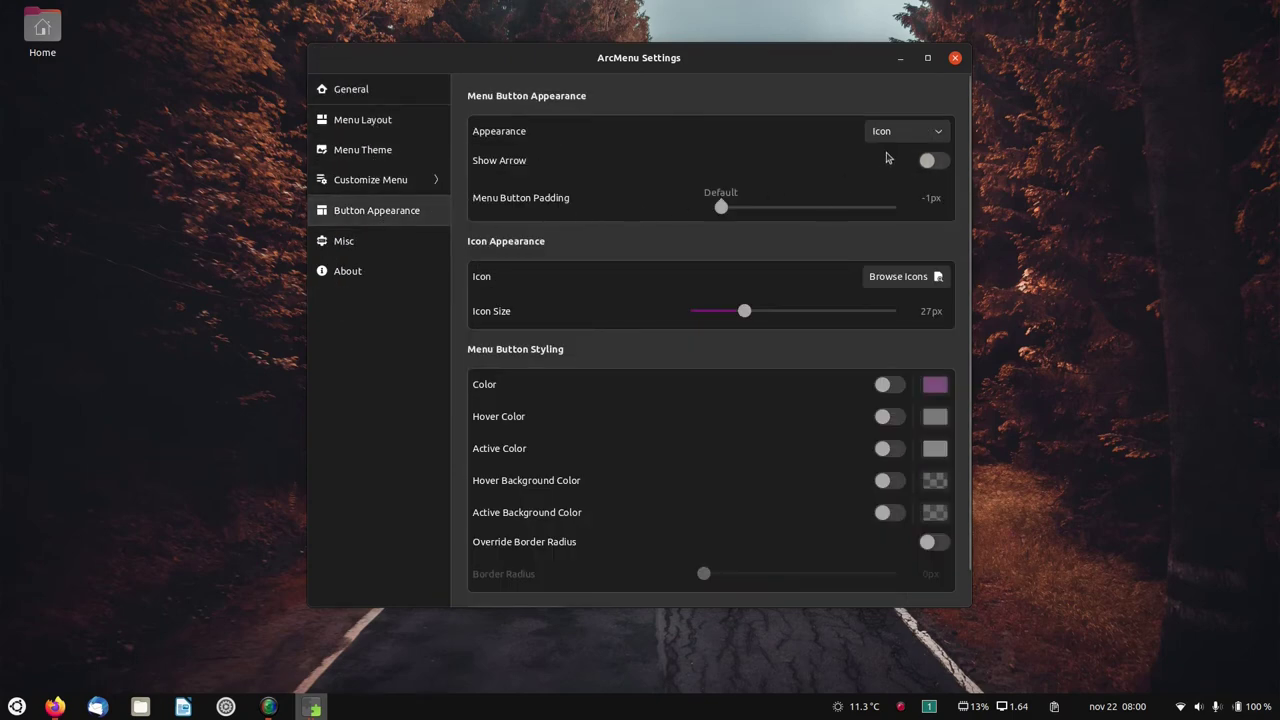
pyautogui.click(889, 282)
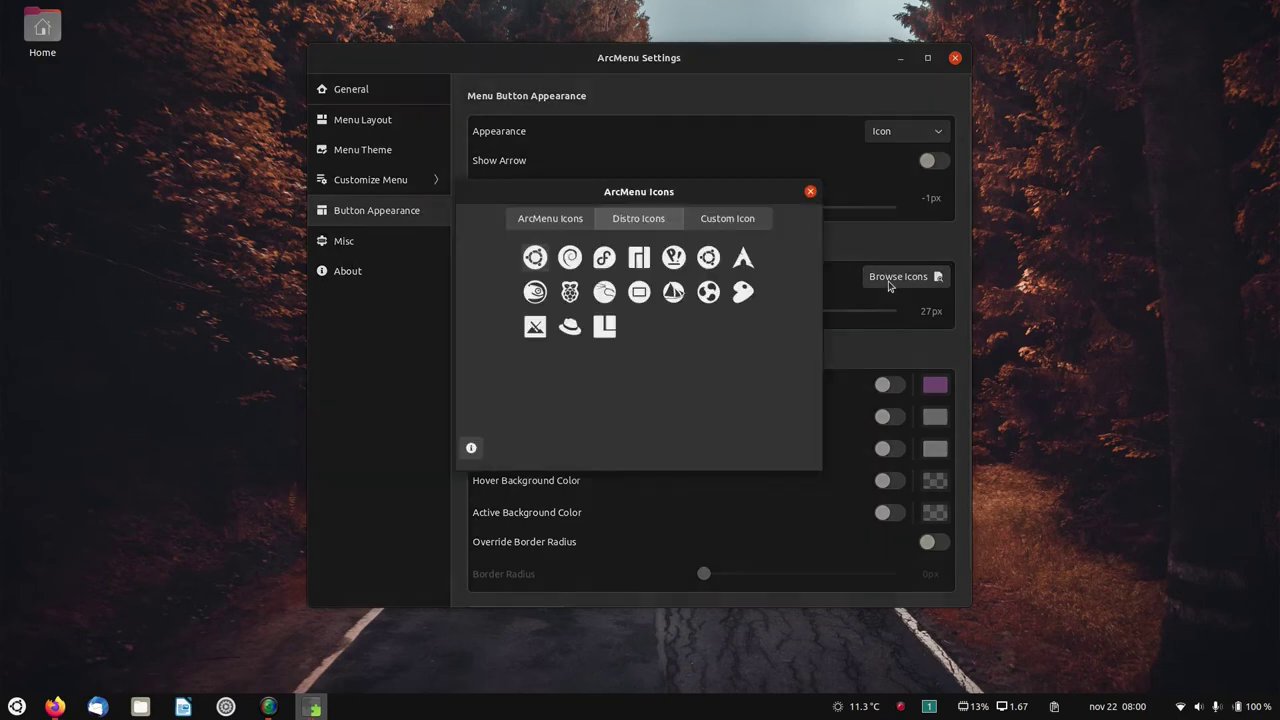
pyautogui.click(555, 221)
pyautogui.click(540, 259)
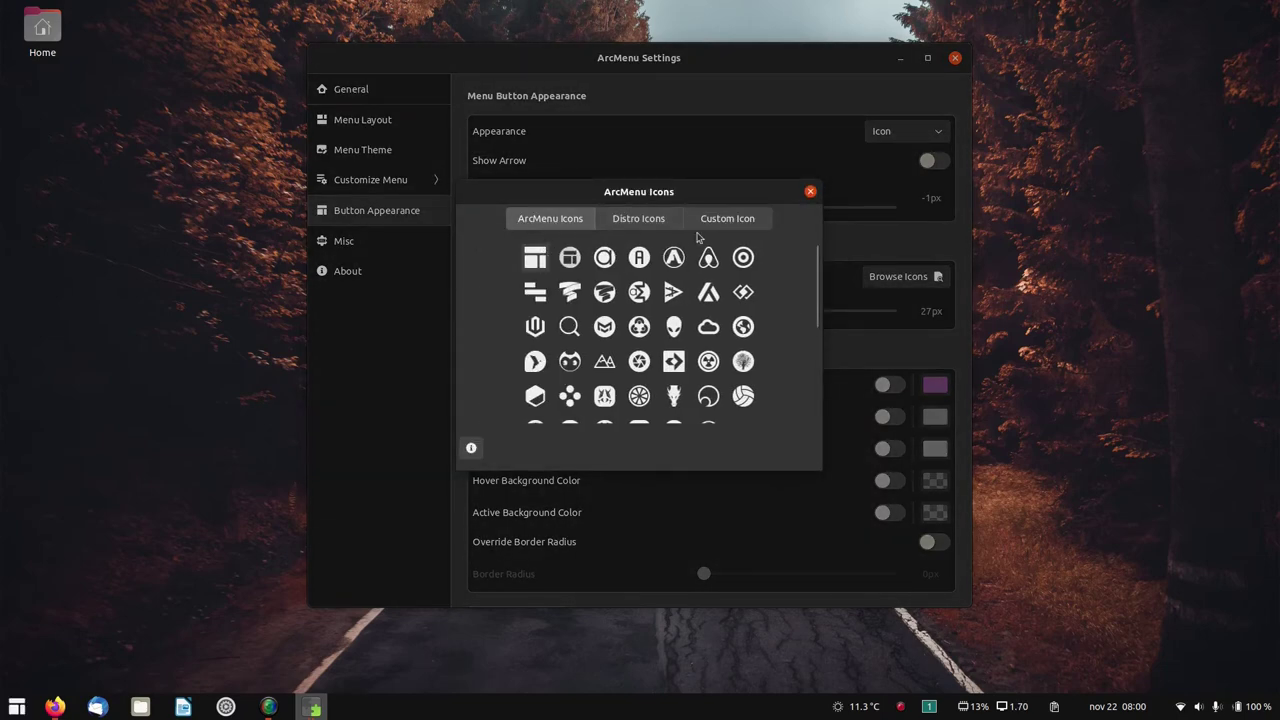
pyautogui.click(810, 192)
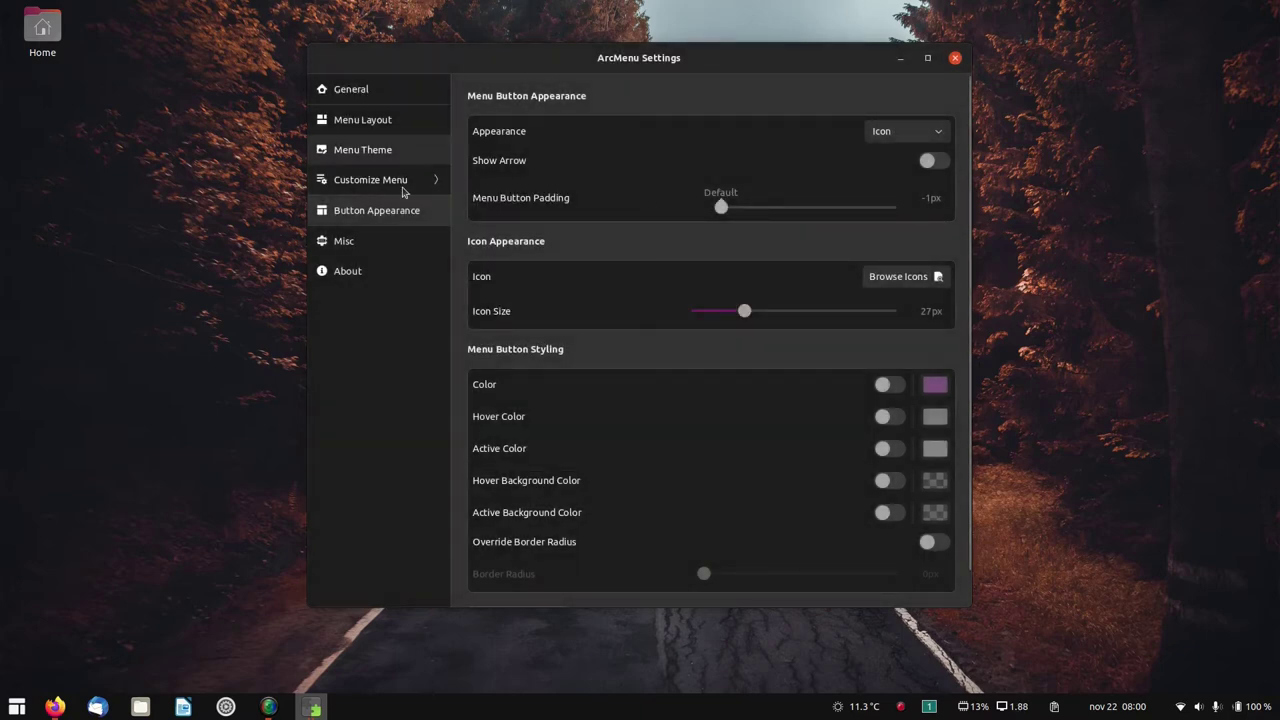
pyautogui.click(411, 241)
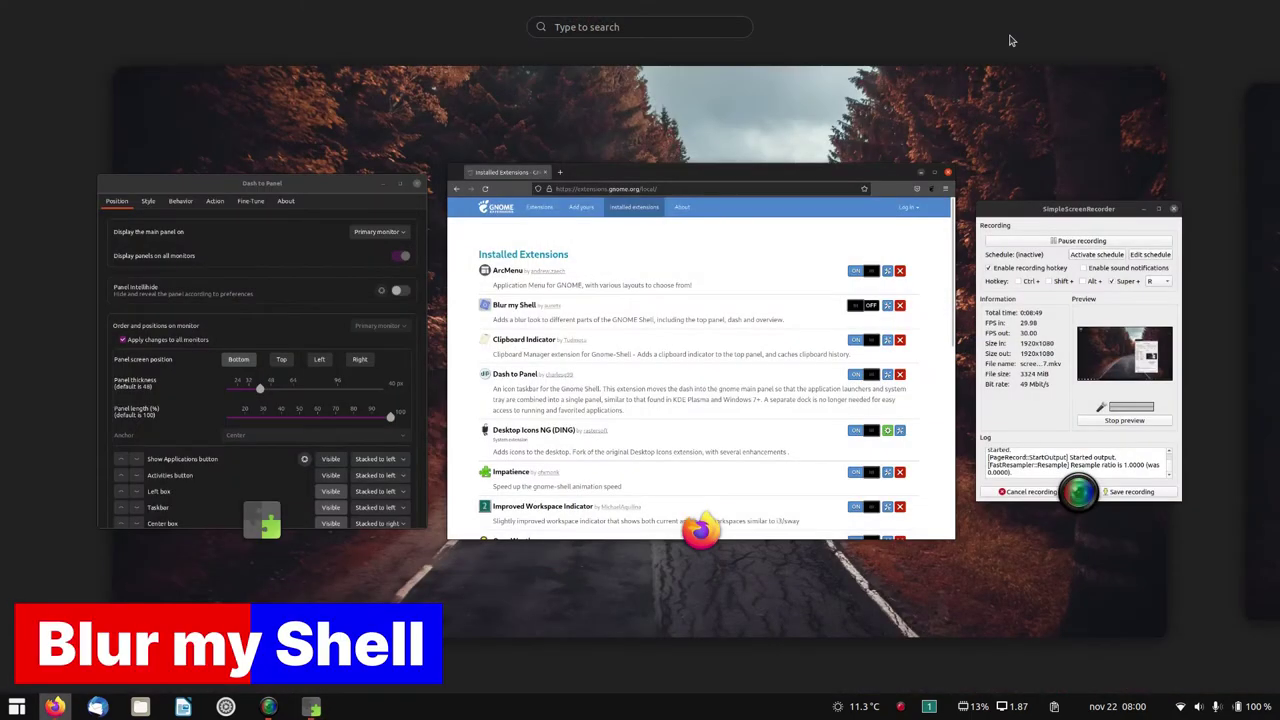
# Step: Enable the Blur my Shell extension on the installed extensions page and preview the activities overview and the application grid
pyautogui.click(1010, 40)
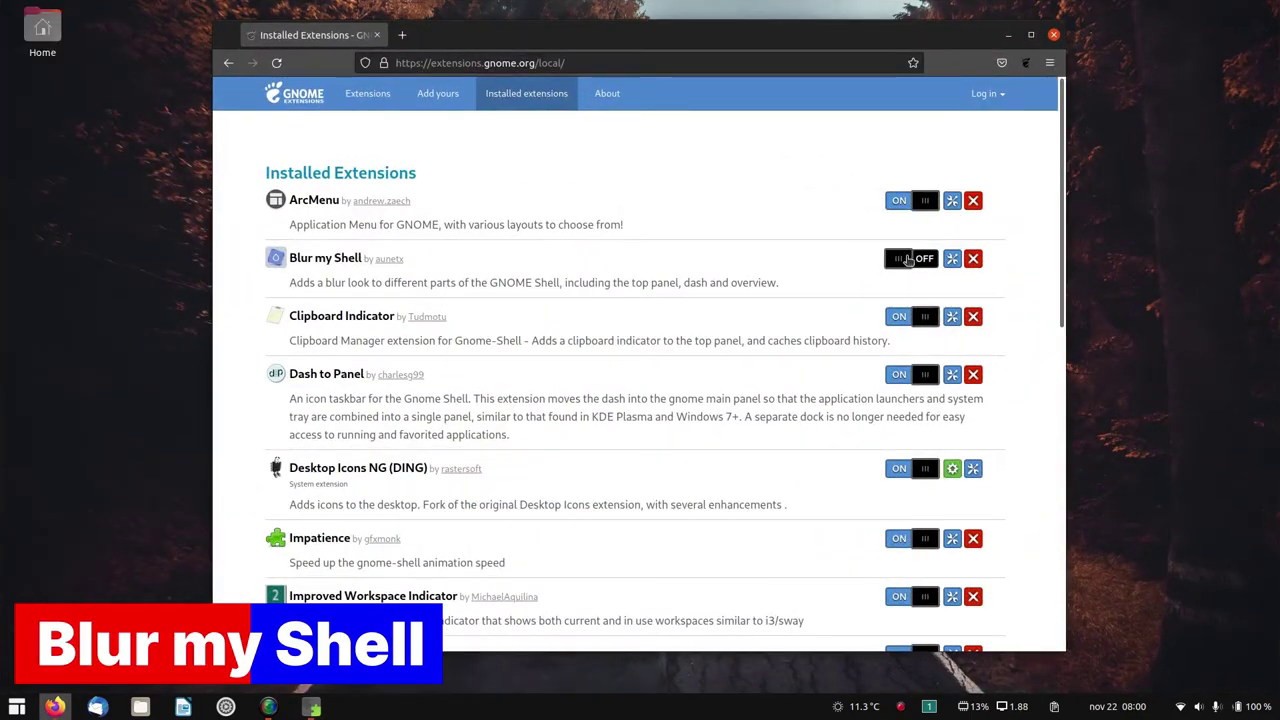
pyautogui.click(908, 260)
pyautogui.press('super')
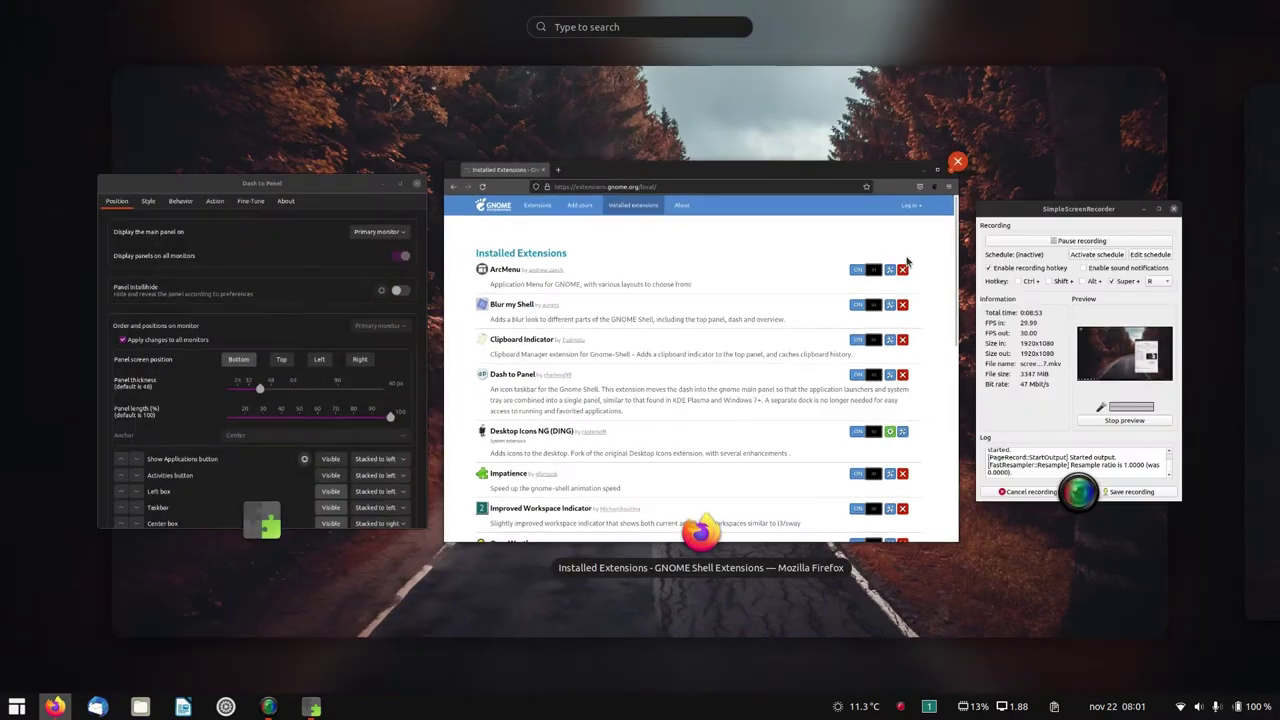
pyautogui.press('super')
pyautogui.press('super+a')
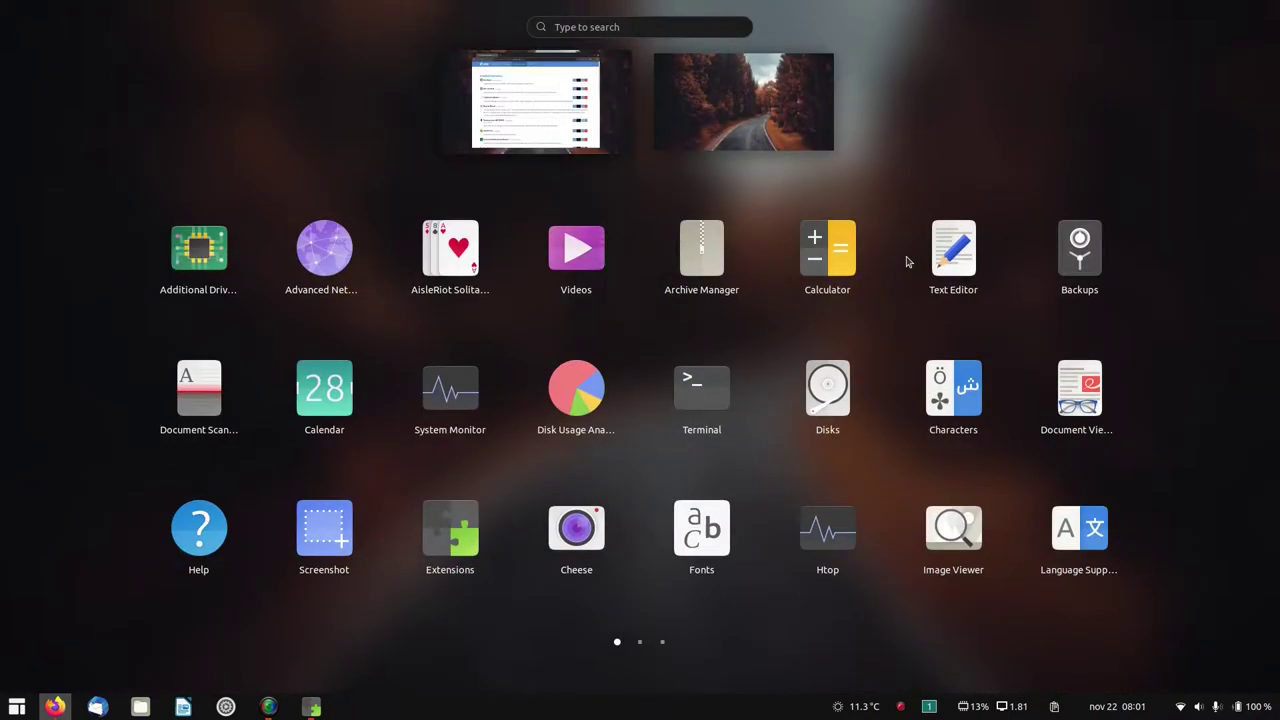
pyautogui.press('Escape')
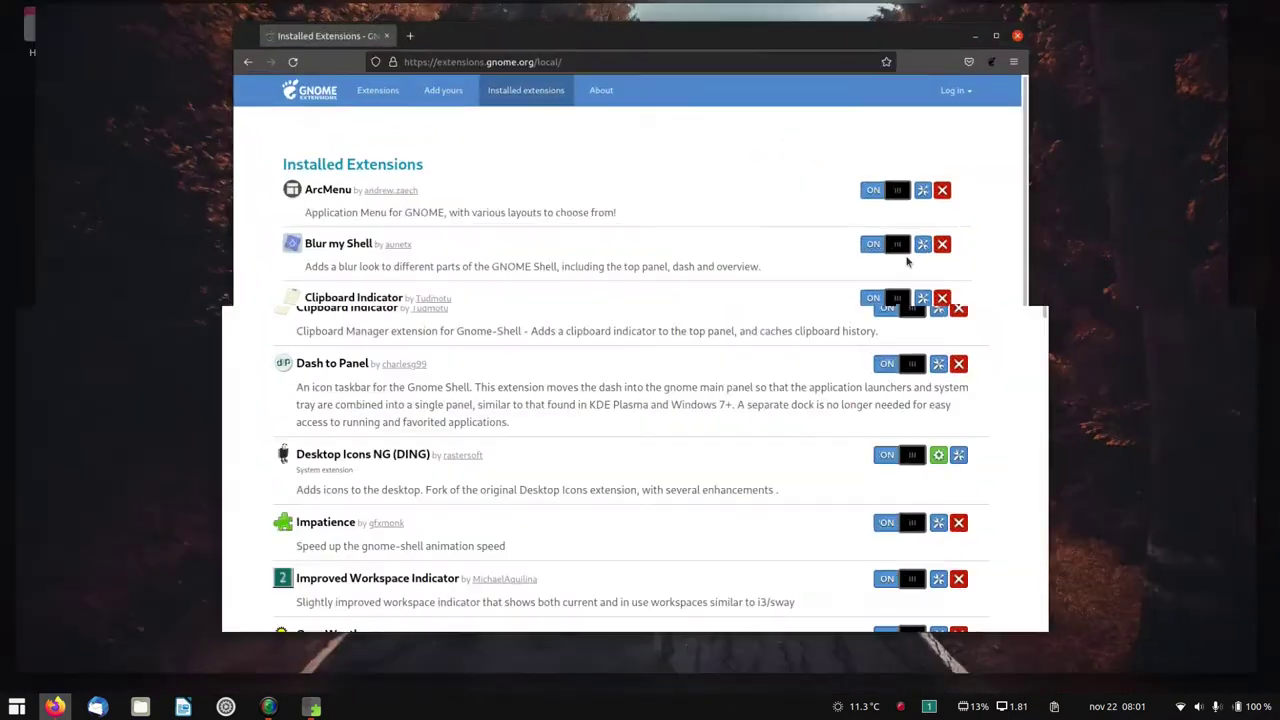
# Step: Disable Blur my Shell and open and close the application grid to compare its unblurred background
pyautogui.click(907, 259)
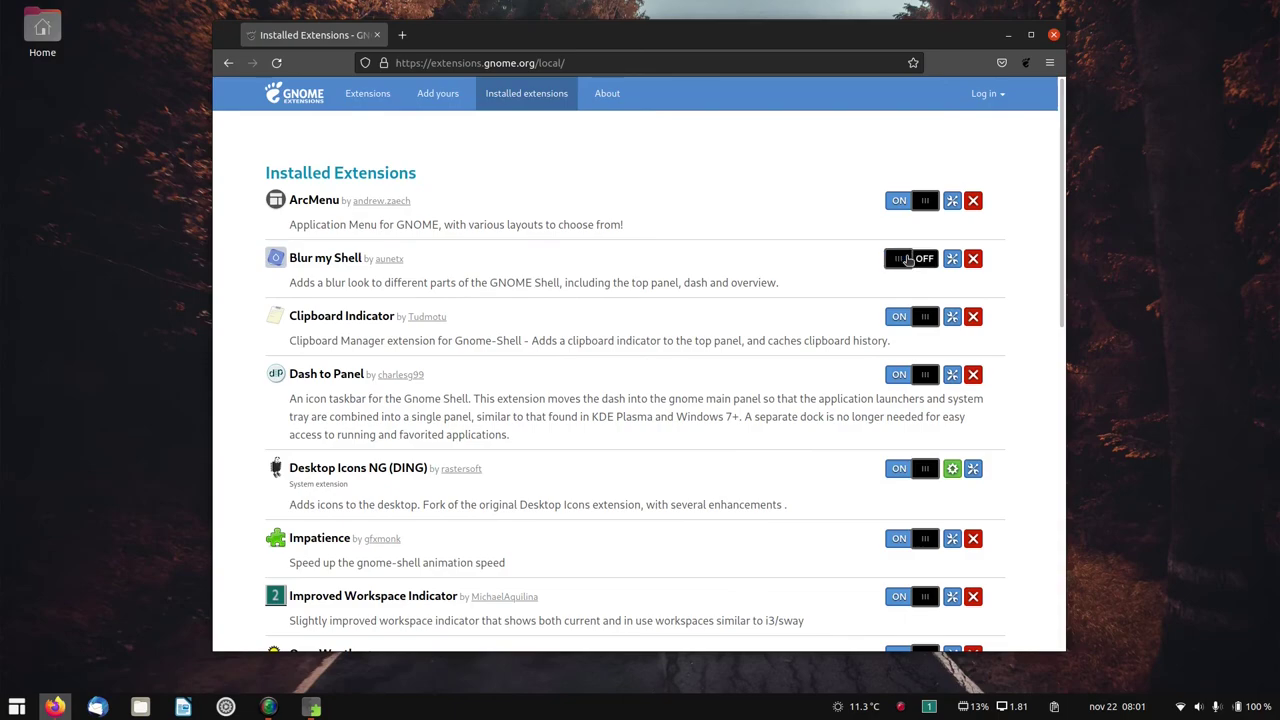
pyautogui.press('super+a')
pyautogui.press('Escape')
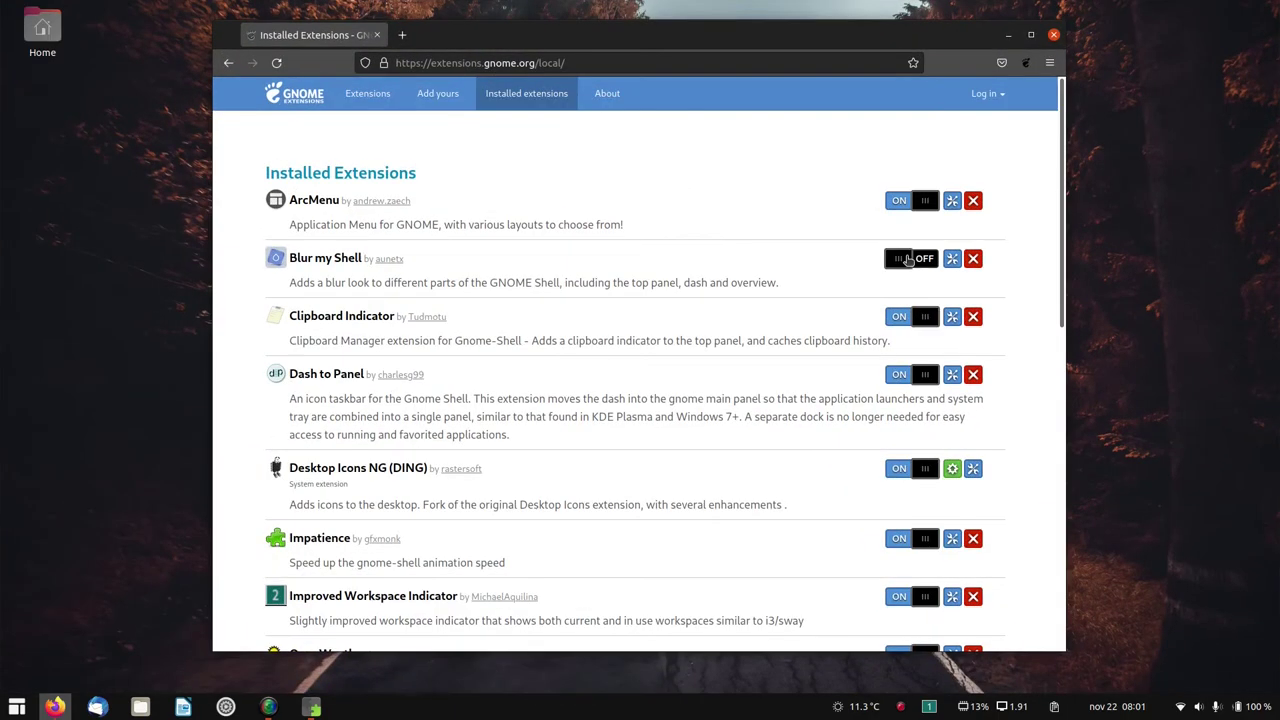
# Step: Re-enable Blur my Shell and open and close the overview and application grid to check the blur effect
pyautogui.click(907, 260)
pyautogui.press('super')
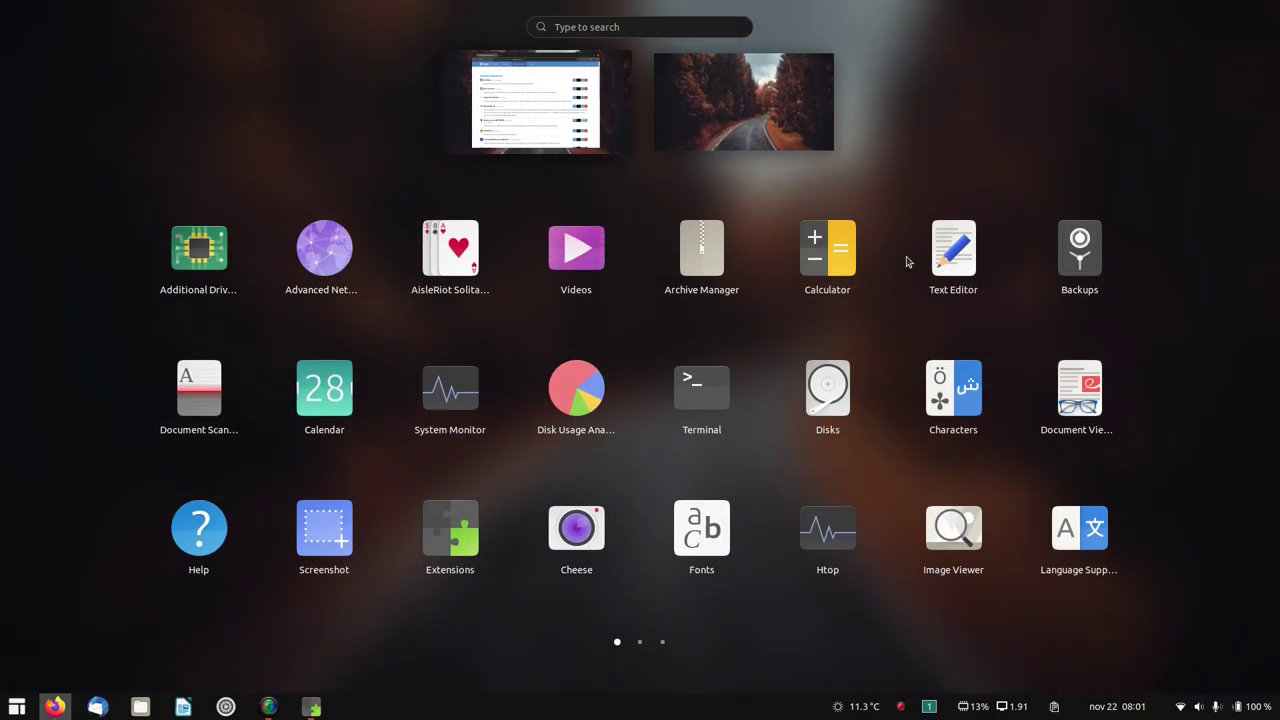
pyautogui.press('Escape')
pyautogui.press('super')
pyautogui.press('Escape')
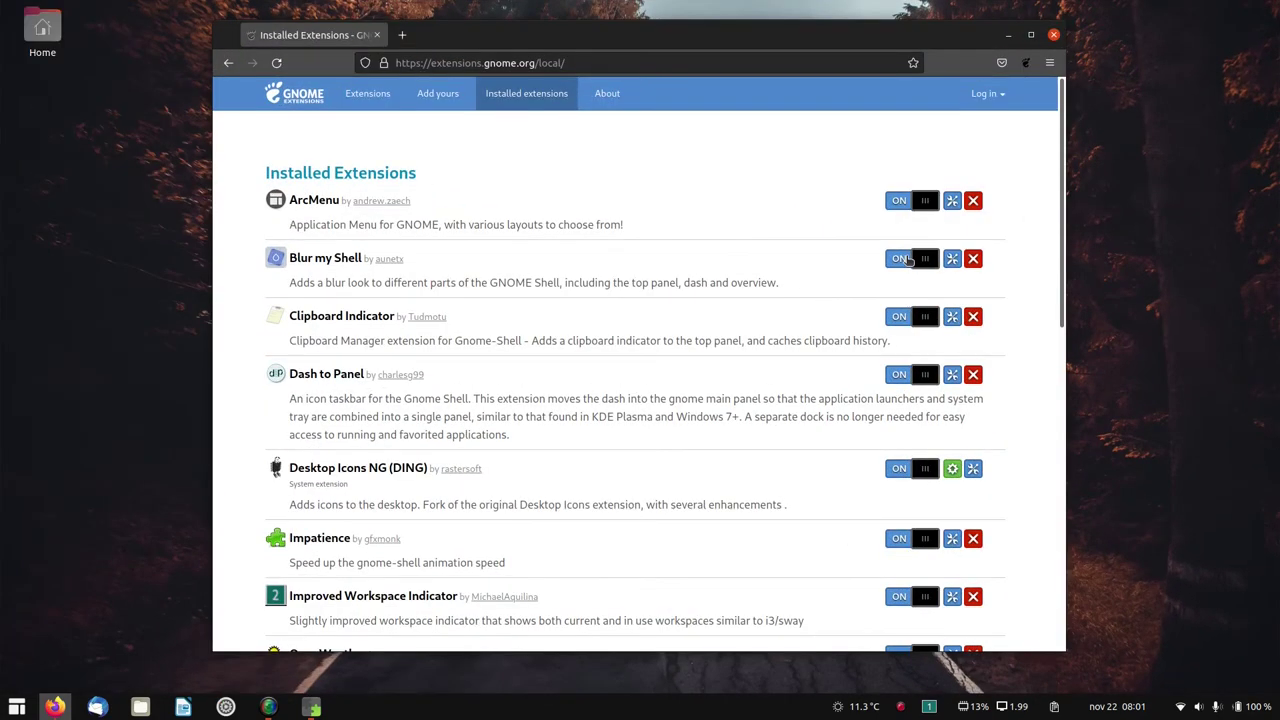
# Step: Turn the Clipboard Indicator extension off and back on, and minimize the browser window
pyautogui.click(914, 321)
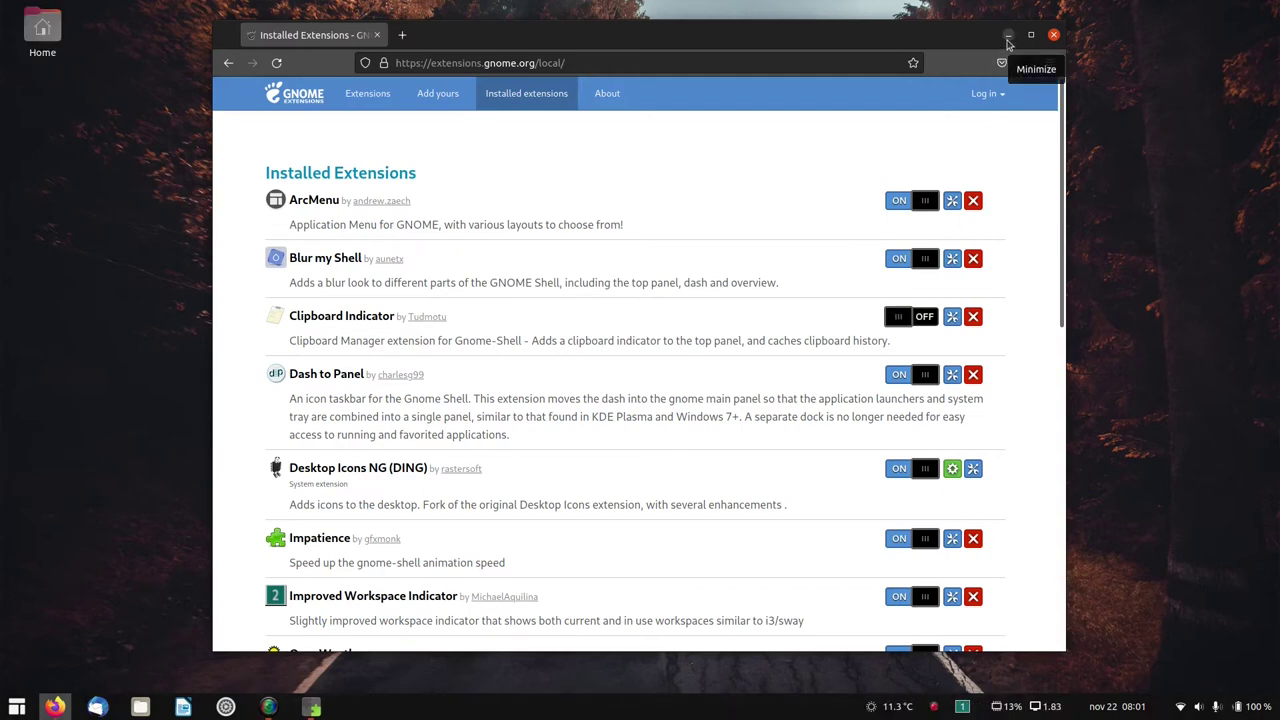
pyautogui.click(1008, 36)
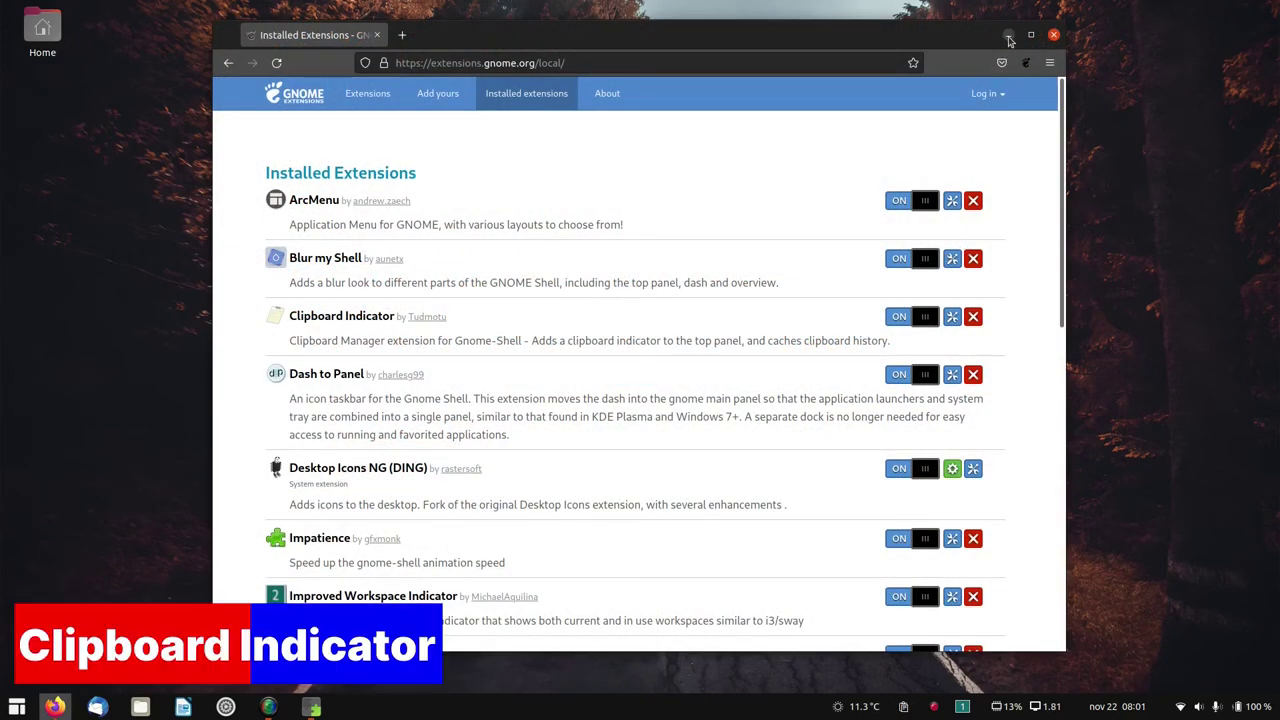
pyautogui.click(1009, 37)
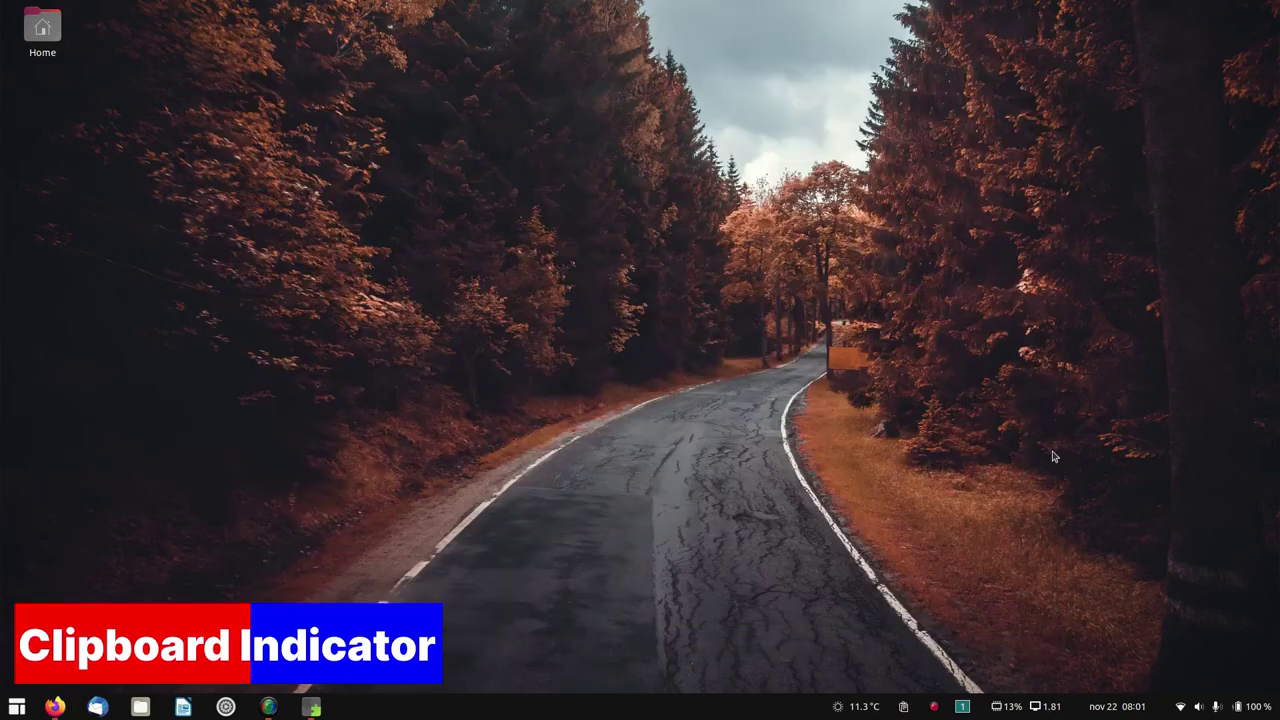
# Step: Open the Clipboard Indicator settings from its panel menu, and switch the notification on copy on and off again
pyautogui.click(903, 706)
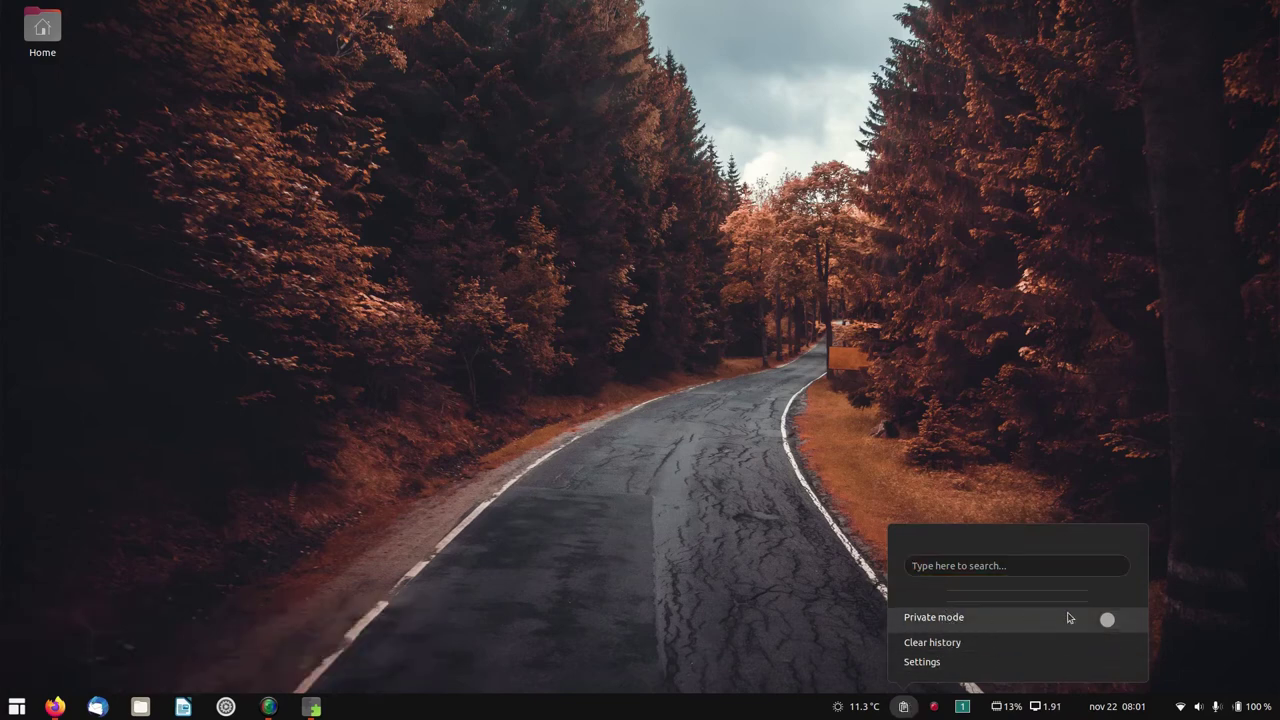
pyautogui.click(945, 662)
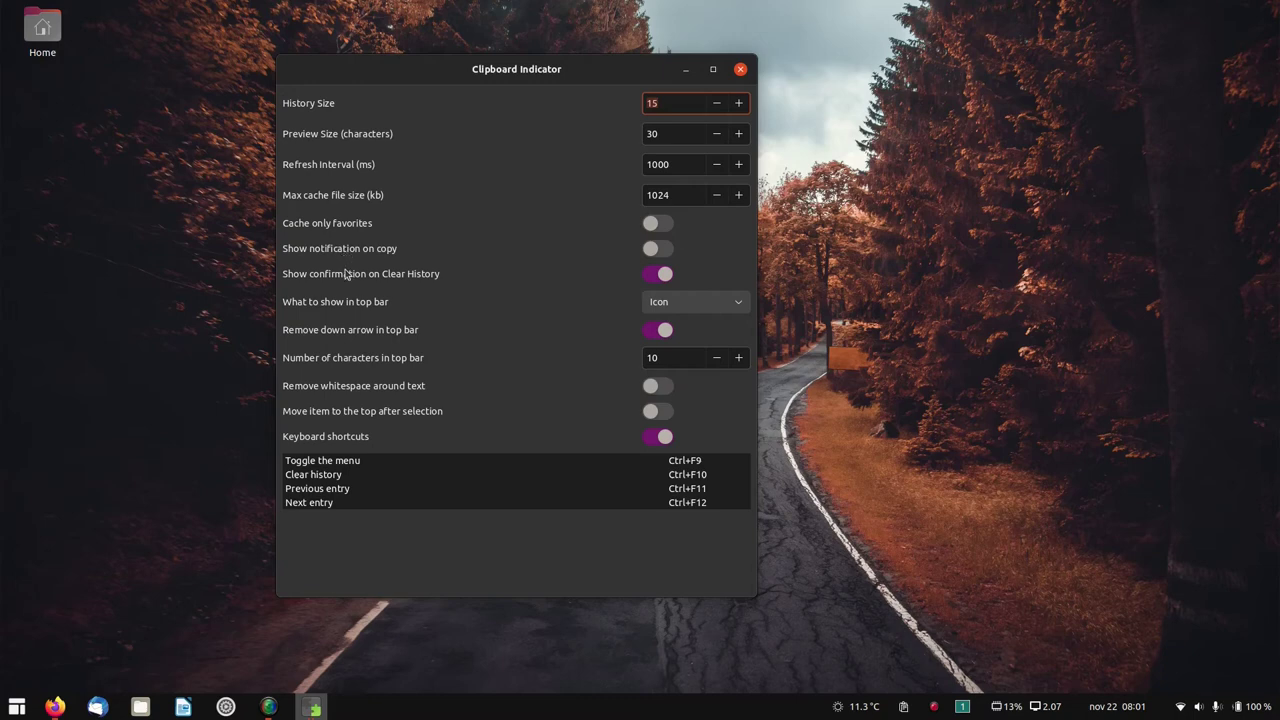
pyautogui.click(656, 252)
pyautogui.click(649, 248)
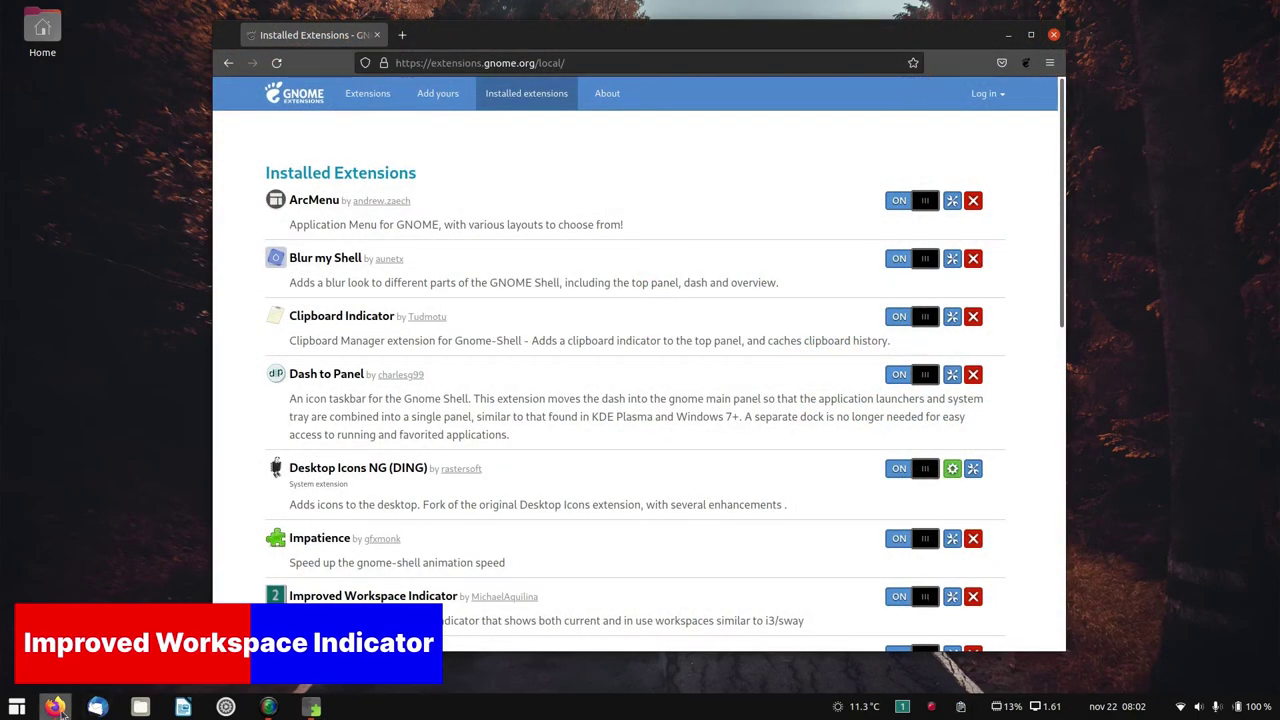
# Step: Move the SimpleScreenRecorder window to the second workspace and the Dash to Panel settings window to the third, and return to the browser window
pyautogui.moveTo(70, 700)
pyautogui.press('super')
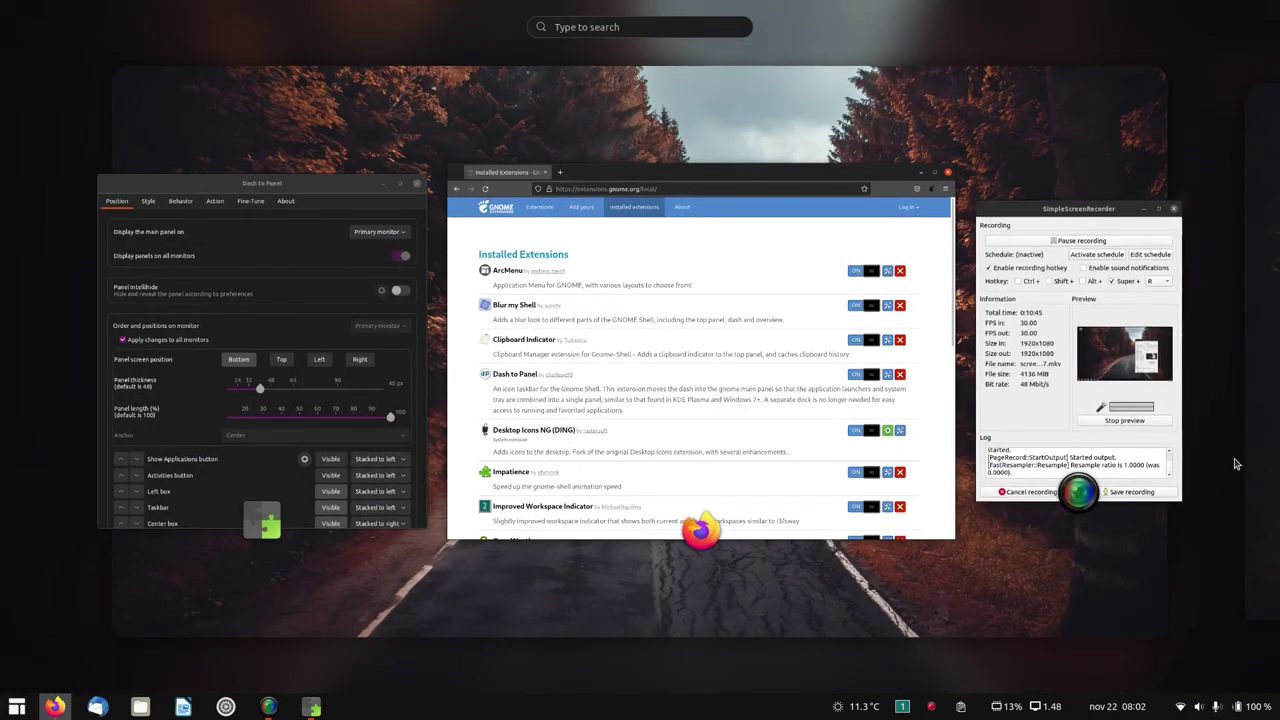
pyautogui.press('super+shift+Page_Down')
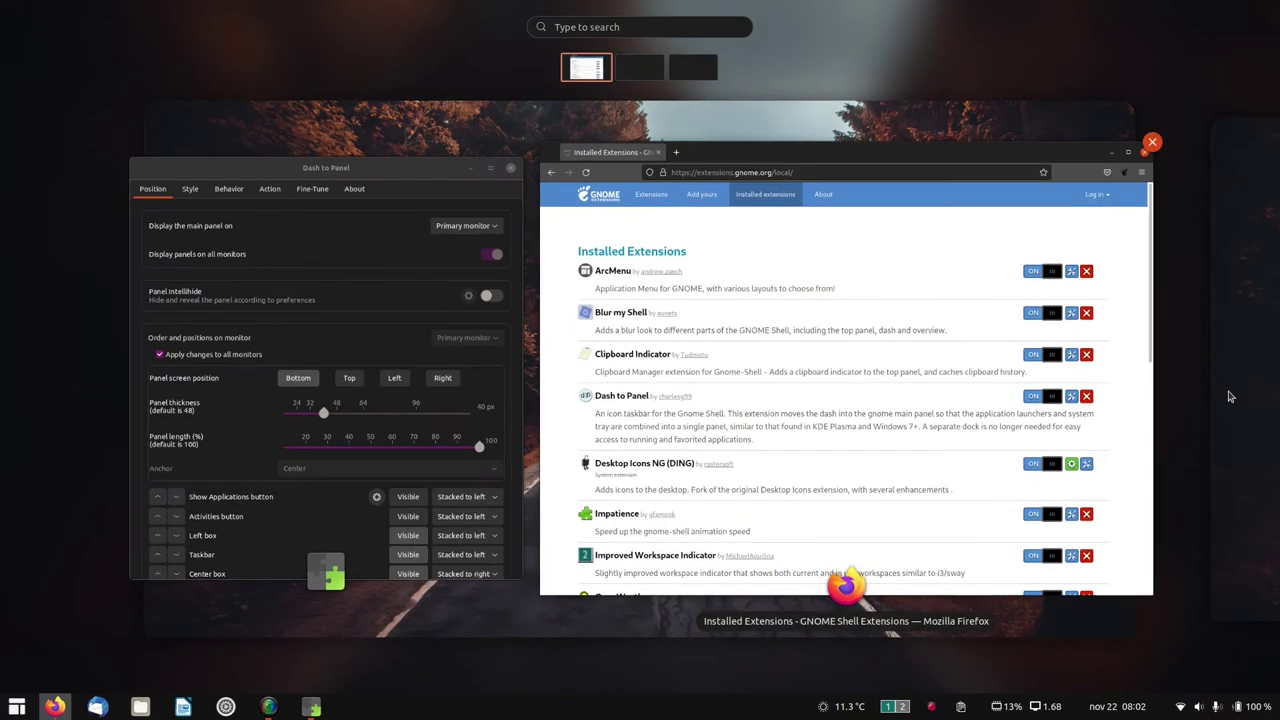
pyautogui.click(1253, 395)
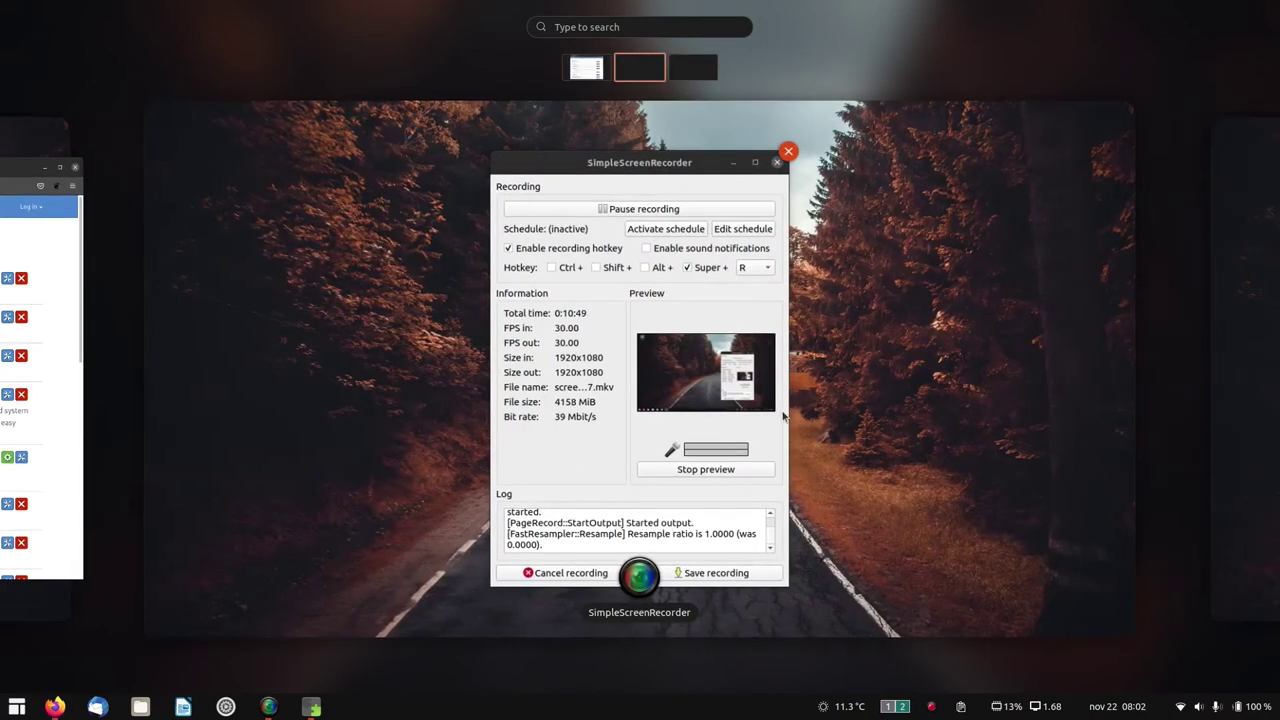
pyautogui.click(88, 414)
pyautogui.moveTo(323, 354); pyautogui.dragTo(694, 66)
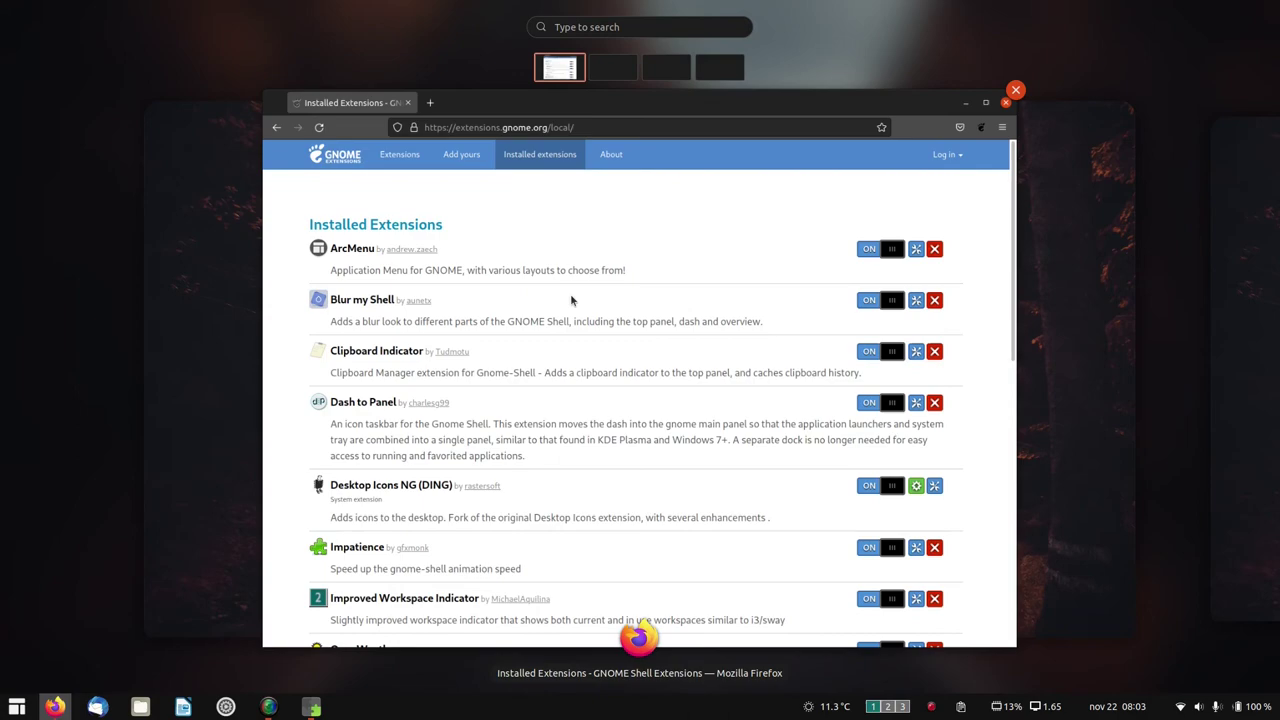
pyautogui.click(571, 299)
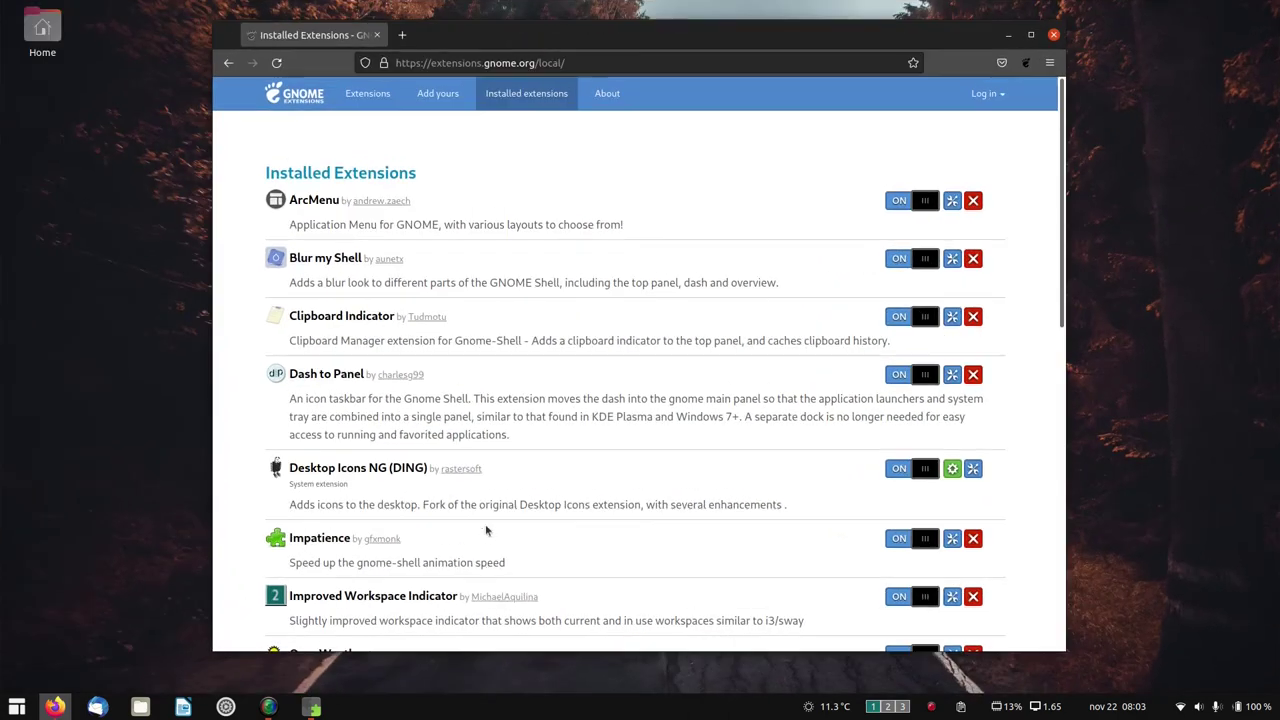
# Step: Switch to workspaces 2 and 3 and back to 1 with the workspace indicator, and open the Improved Workspace Indicator extension's settings
pyautogui.click(888, 707)
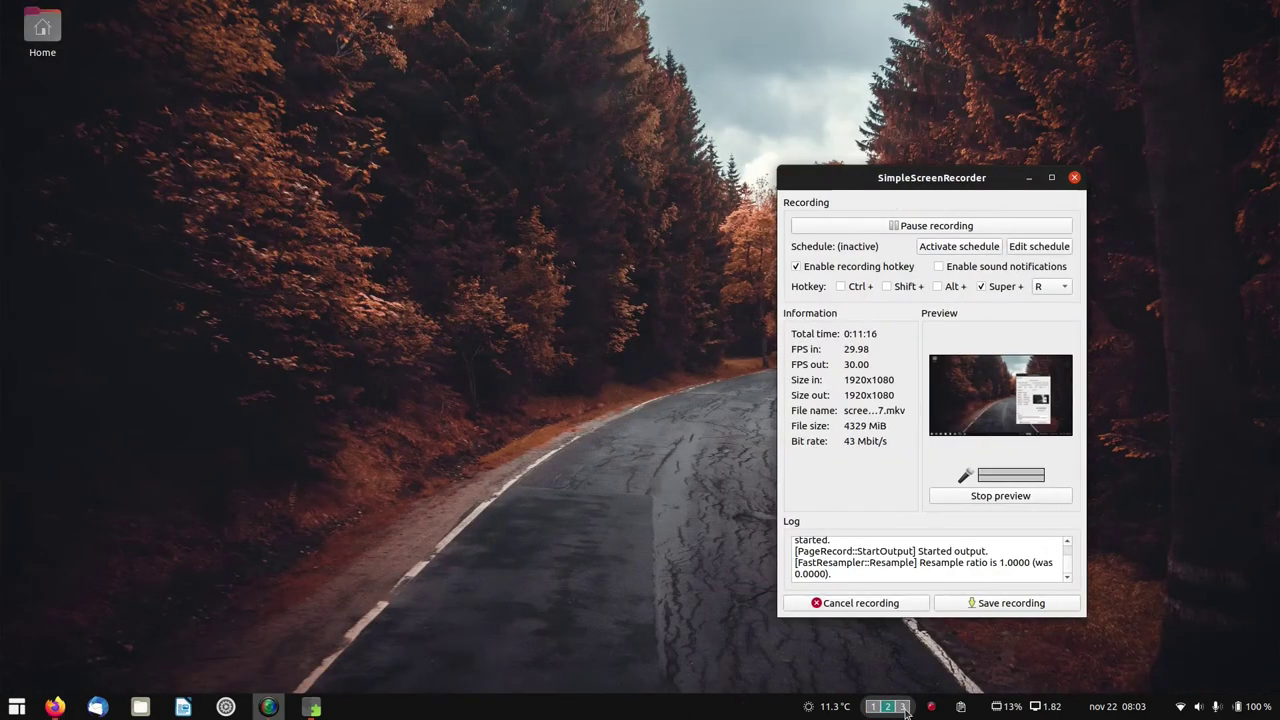
pyautogui.click(901, 709)
pyautogui.click(880, 707)
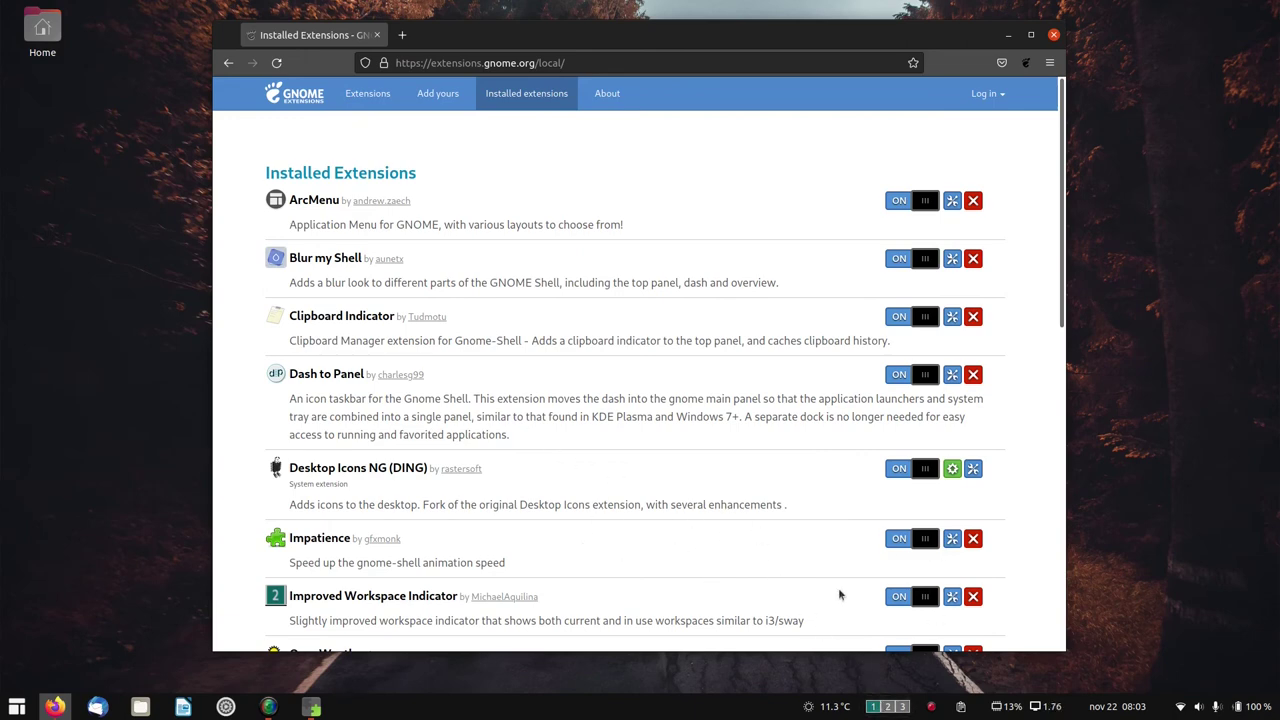
pyautogui.click(952, 596)
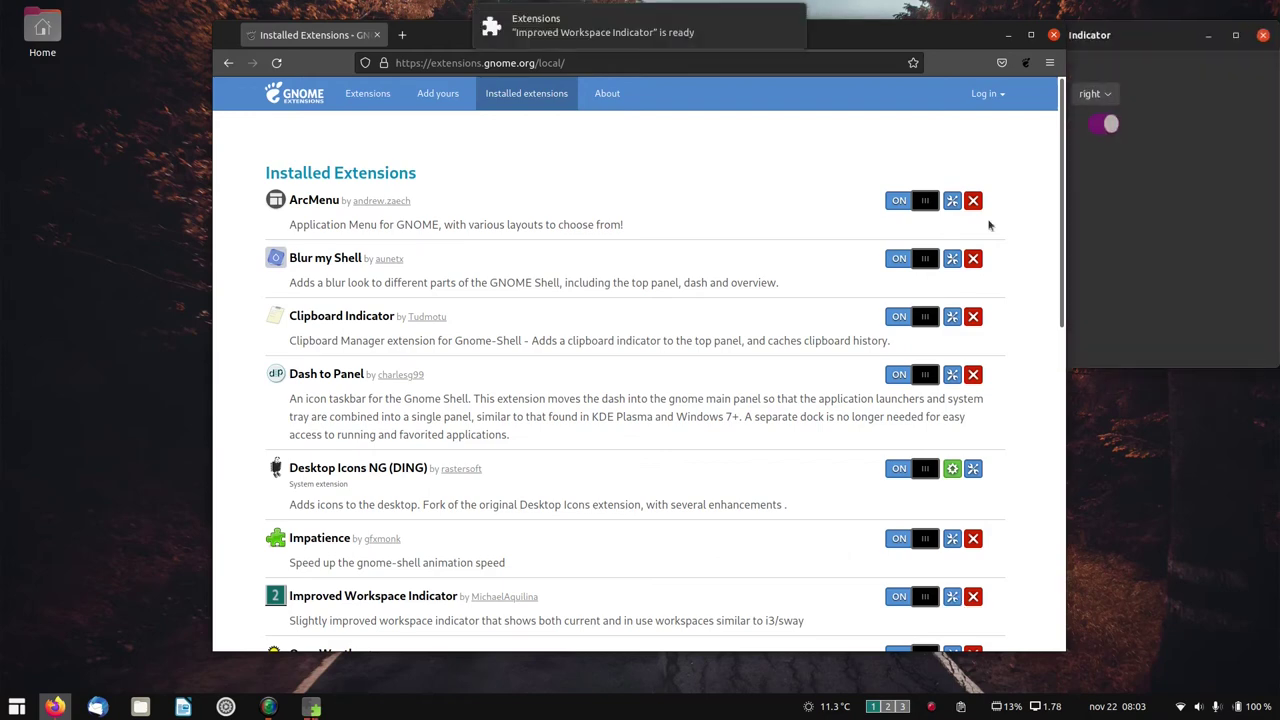
# Step: Bring the Improved Workspace Indicator preferences to the front to view their options, and minimize the browser window
pyautogui.click(1135, 33)
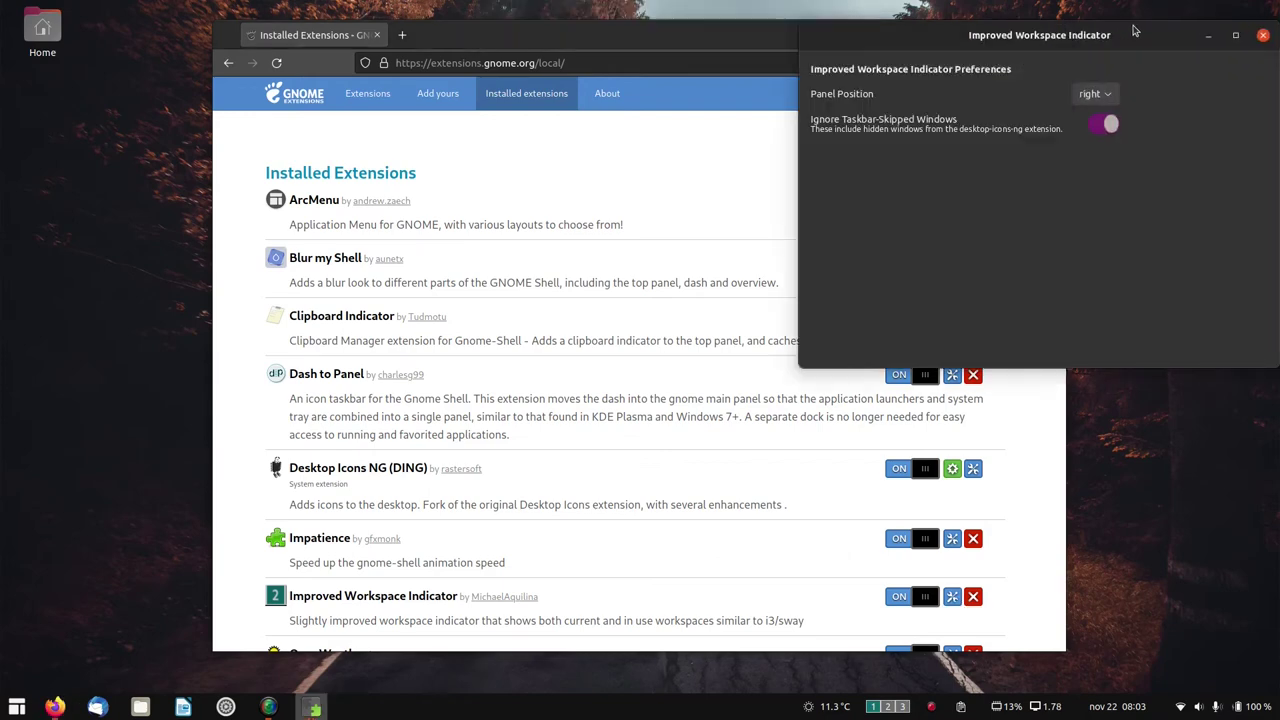
pyautogui.click(658, 37)
pyautogui.click(1005, 35)
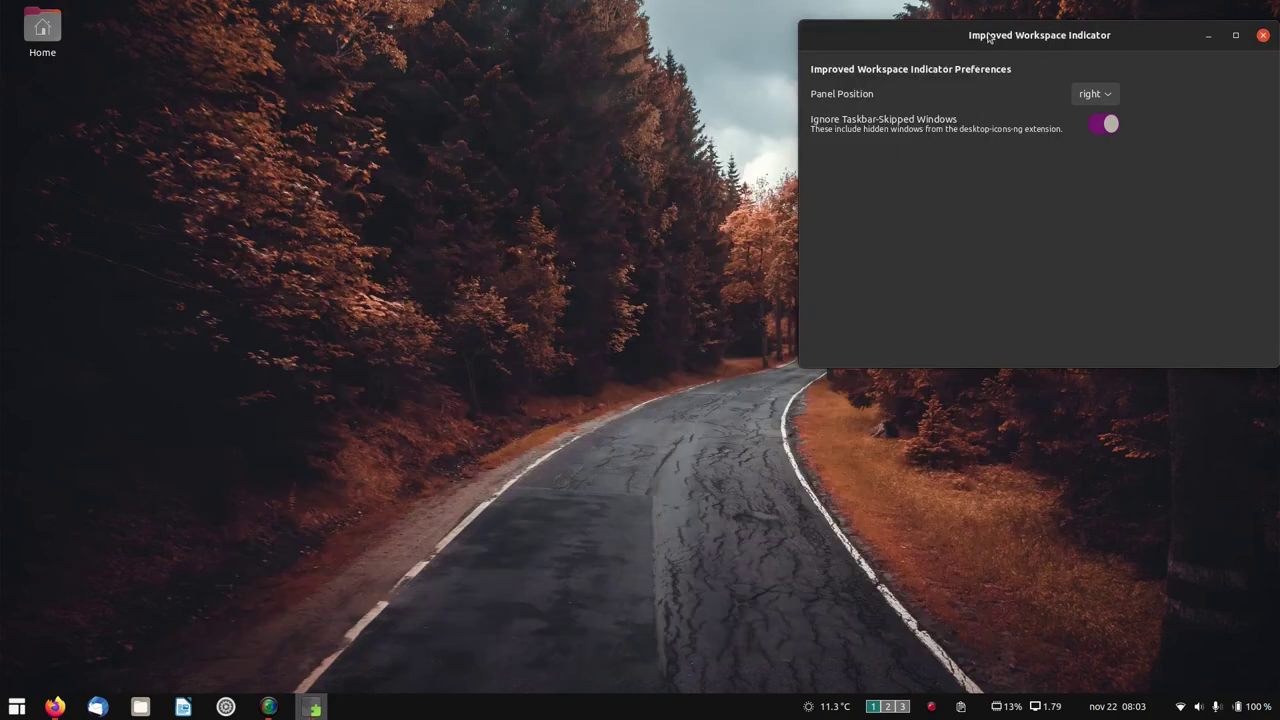
# Step: Return to the browser, turn the Vitals extension off and back on, and minimize the browser window
pyautogui.hotkey('alt', 'Tab')
pyautogui.click(903, 468)
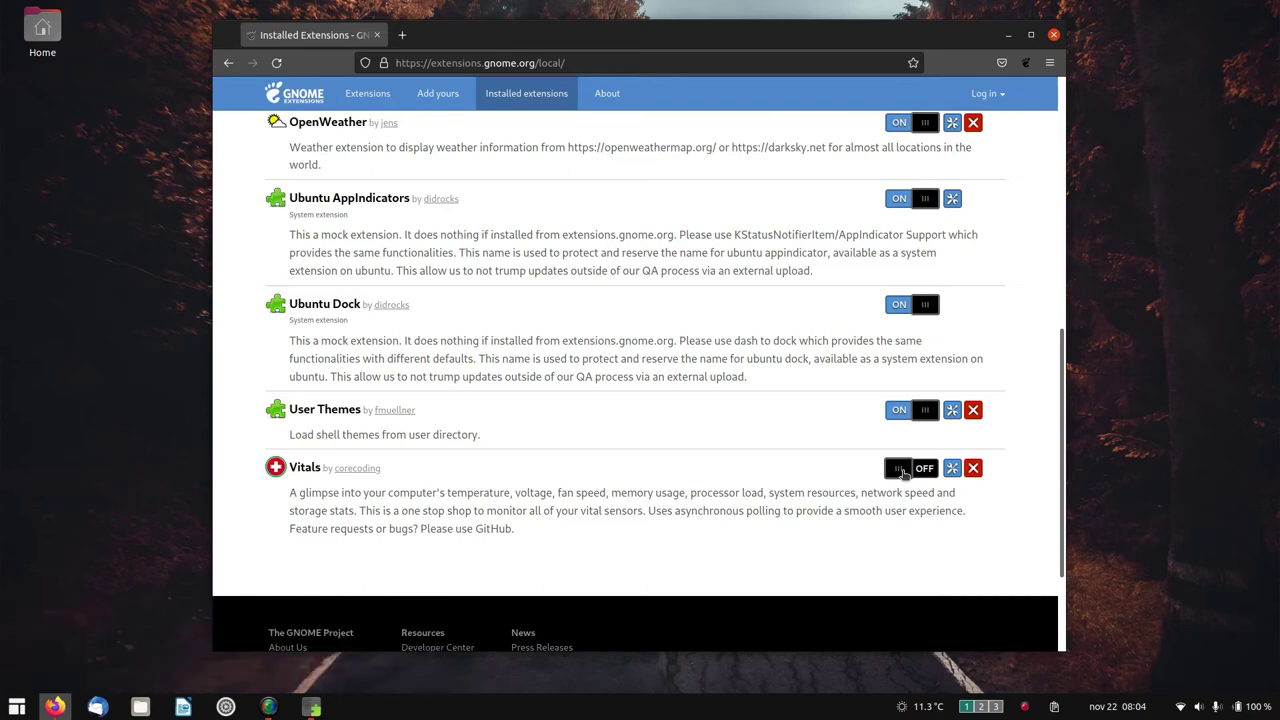
pyautogui.click(903, 472)
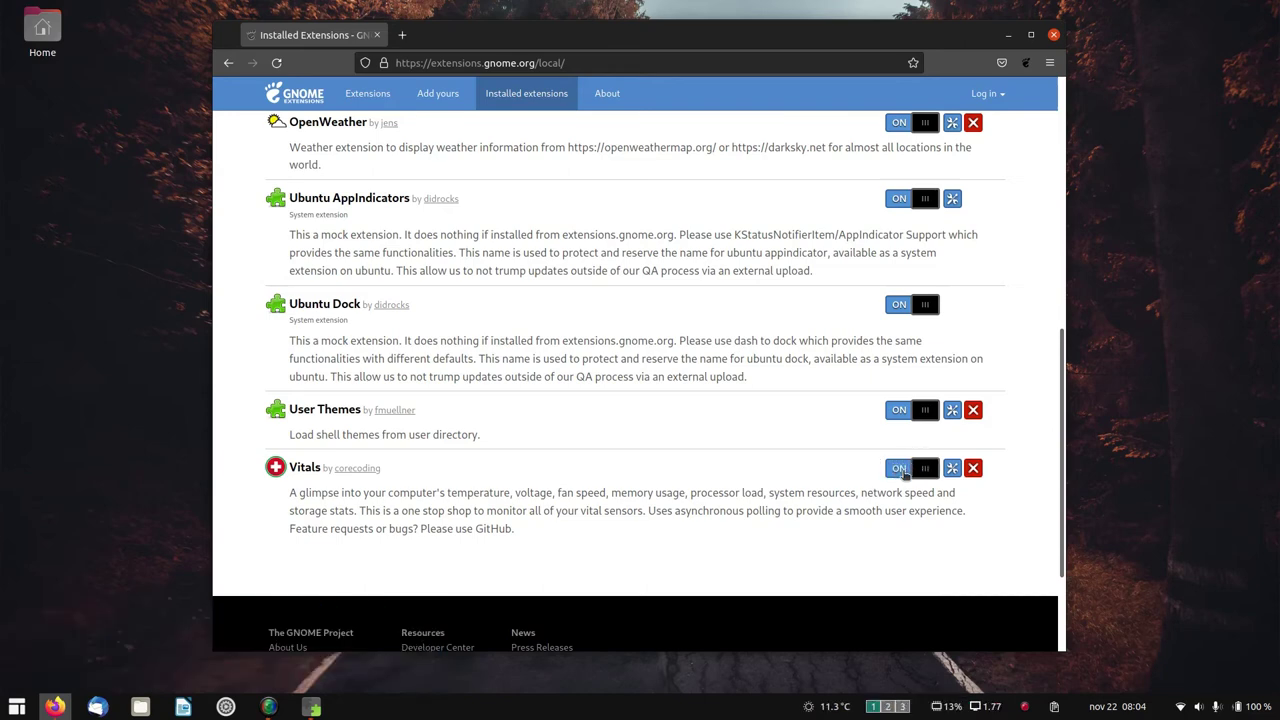
pyautogui.click(1008, 36)
# Step: Open the system monitor from the Vitals panel menu, look at its process list, and close it
pyautogui.click(966, 710)
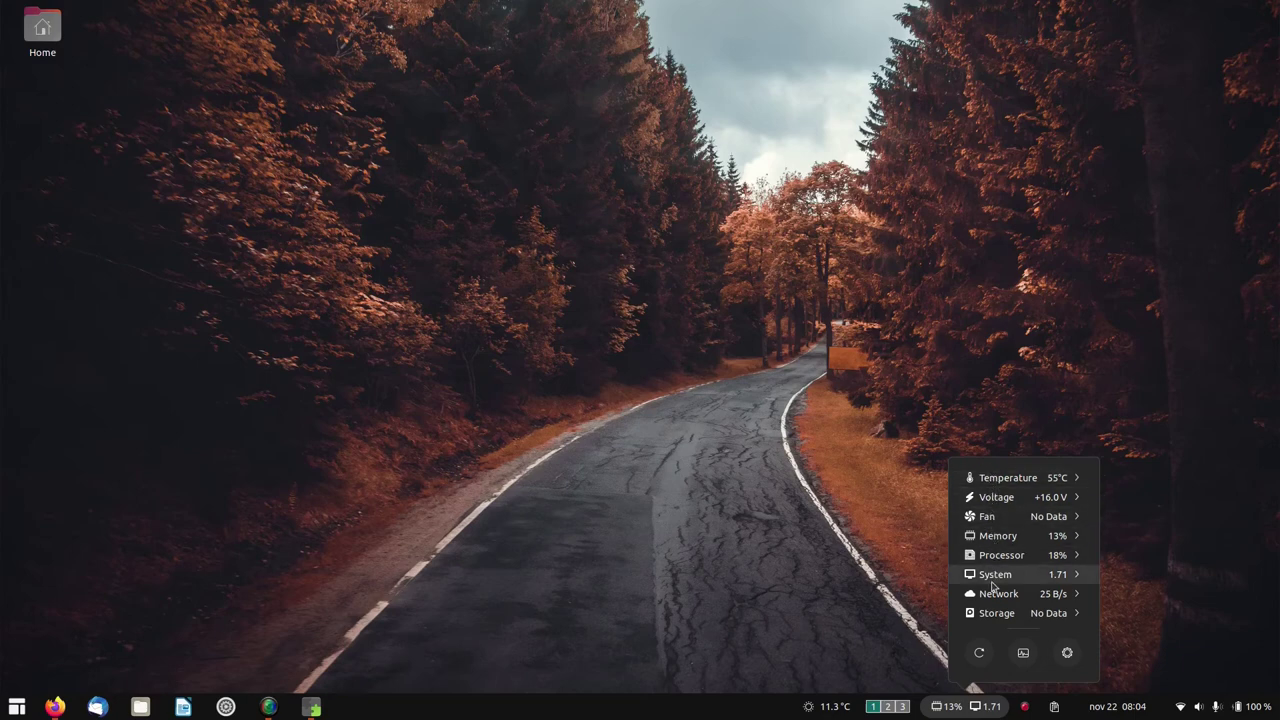
pyautogui.click(1024, 653)
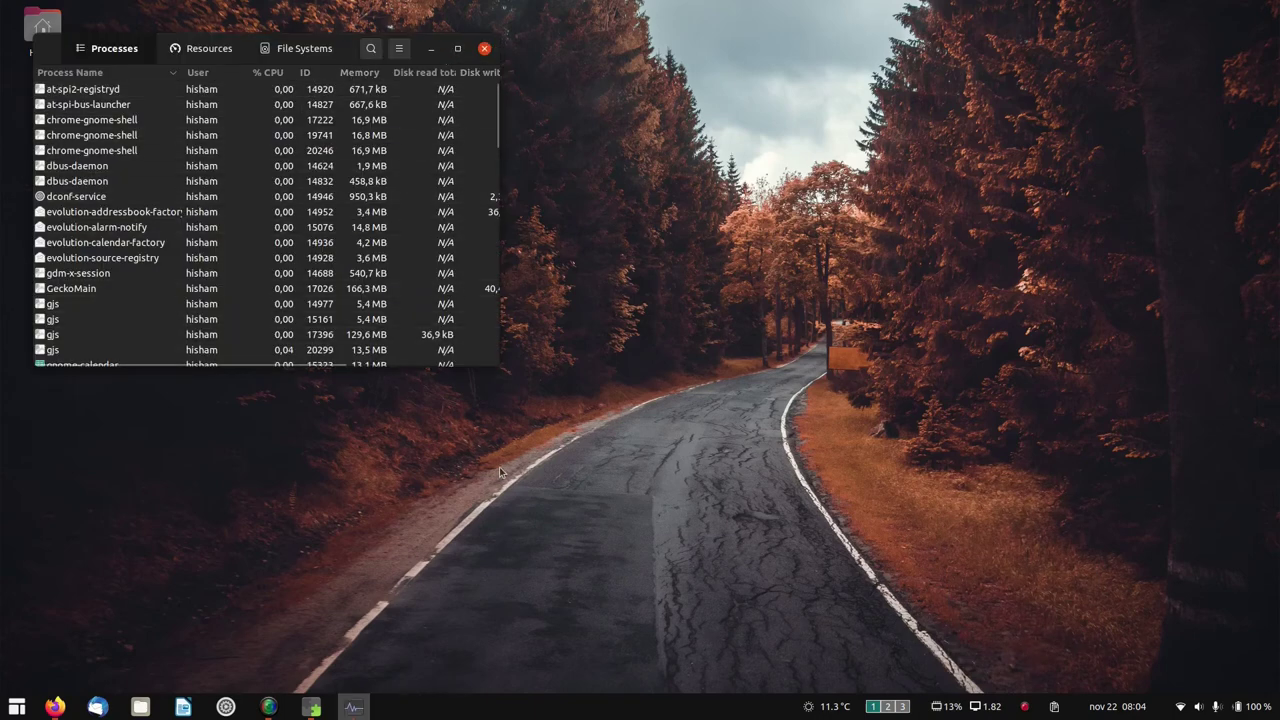
pyautogui.click(484, 48)
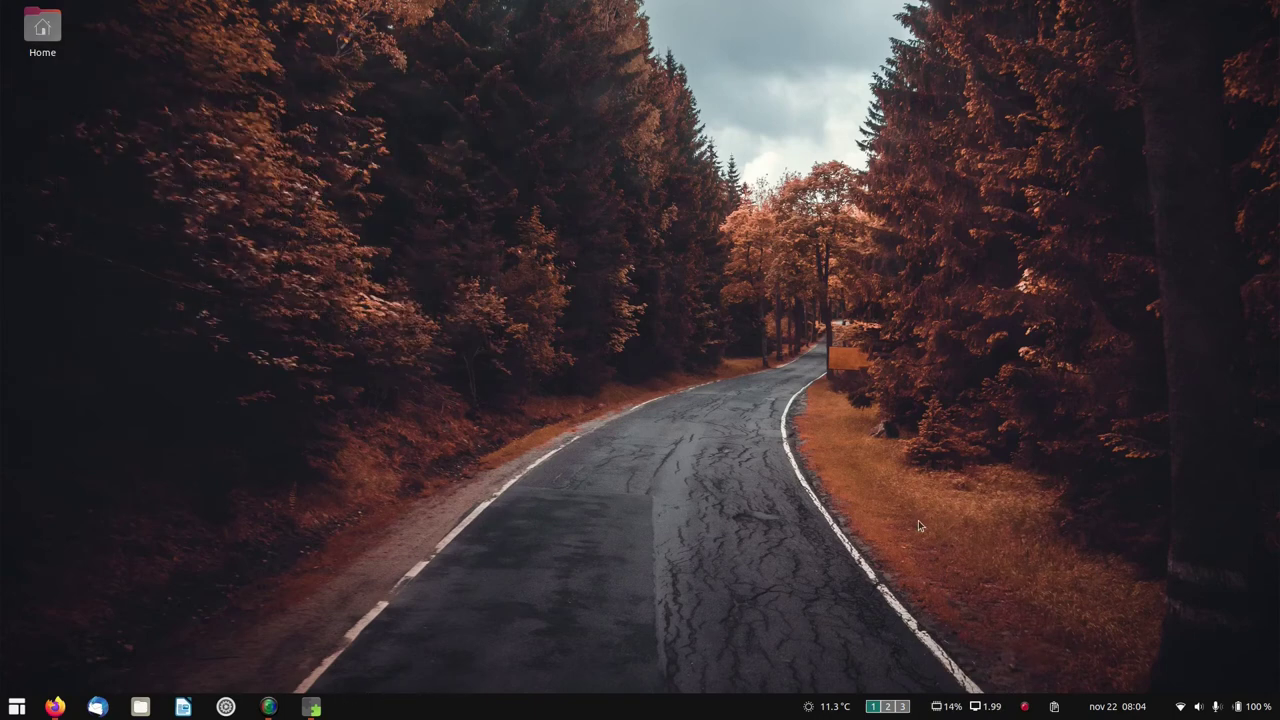
# Step: Open the Vitals preferences from its panel menu, and toggle the Hide icons in top bar and Alphabetize sensors options and revert both
pyautogui.click(985, 708)
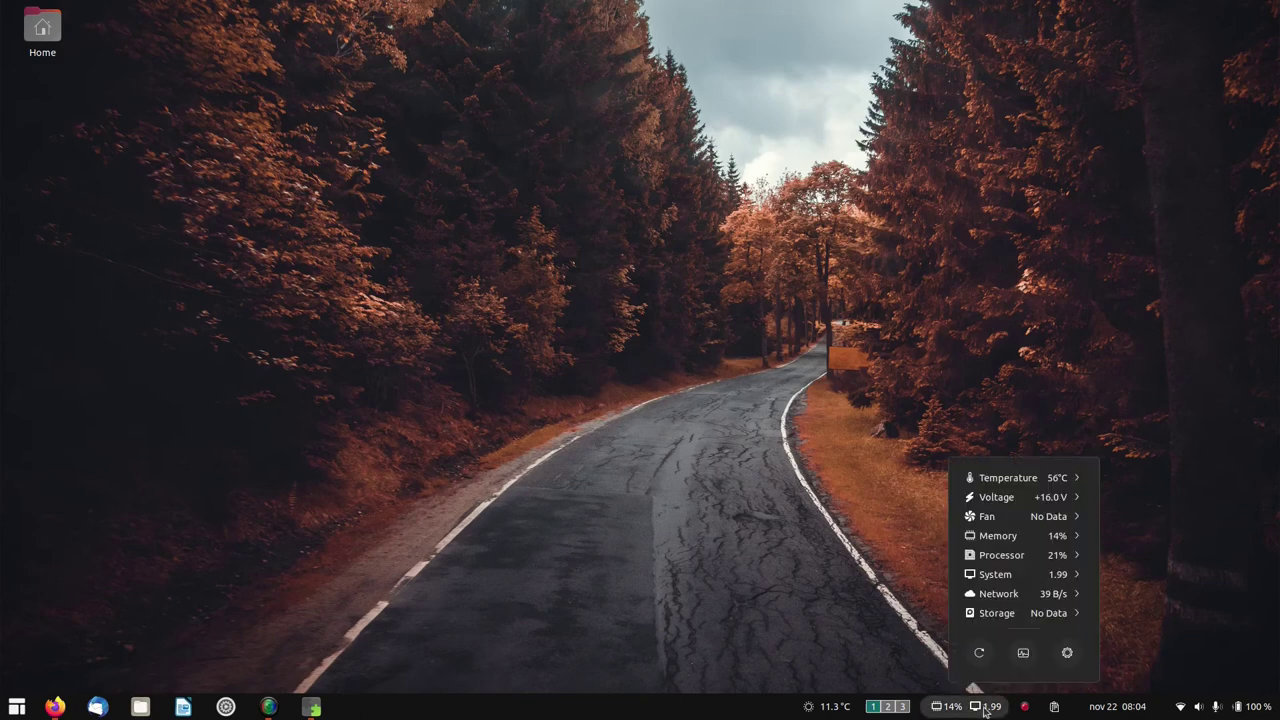
pyautogui.click(1067, 652)
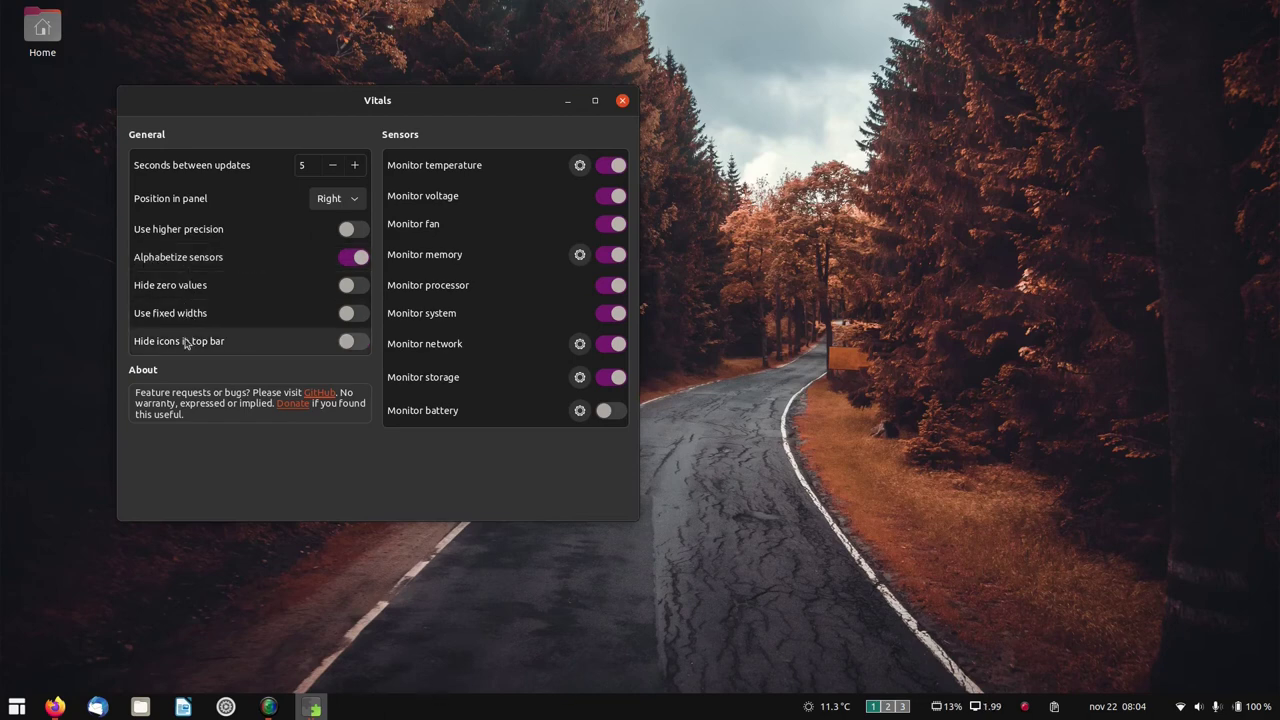
pyautogui.click(349, 342)
pyautogui.click(350, 343)
pyautogui.click(347, 259)
pyautogui.click(347, 259)
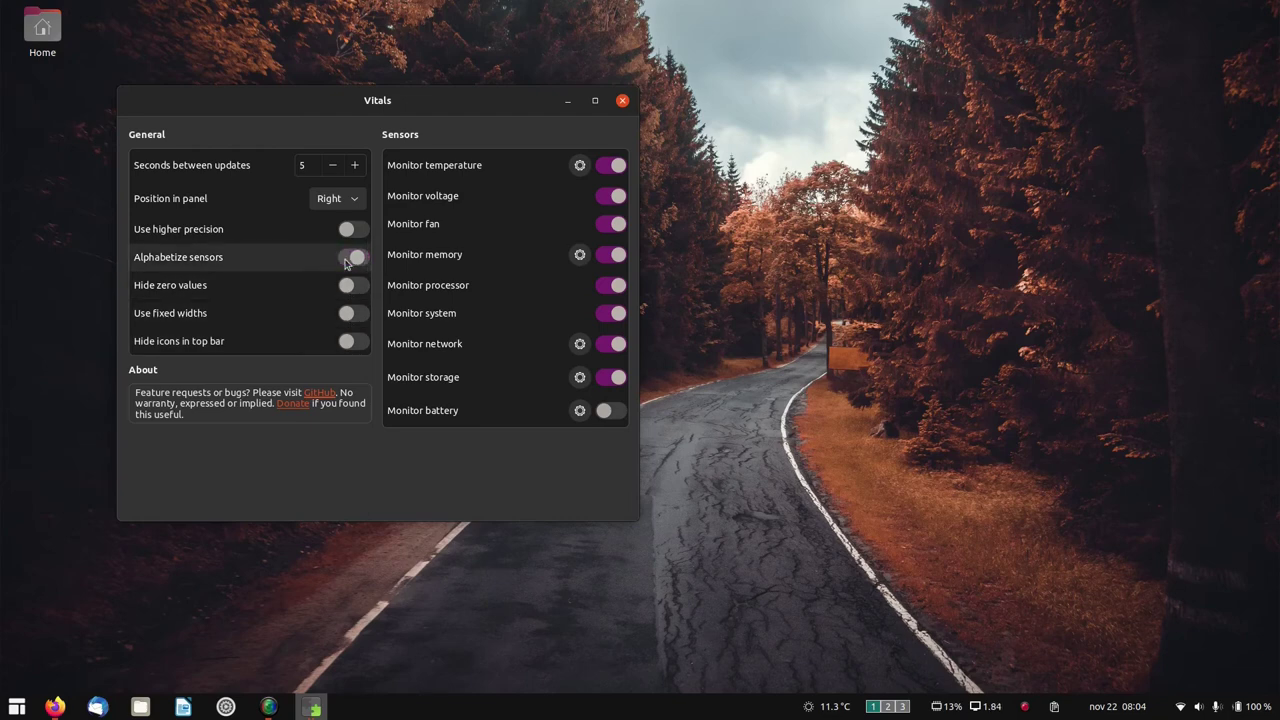
# Step: Switch battery monitoring on and off again, and switch storage, network and system monitoring off and back on
pyautogui.click(606, 413)
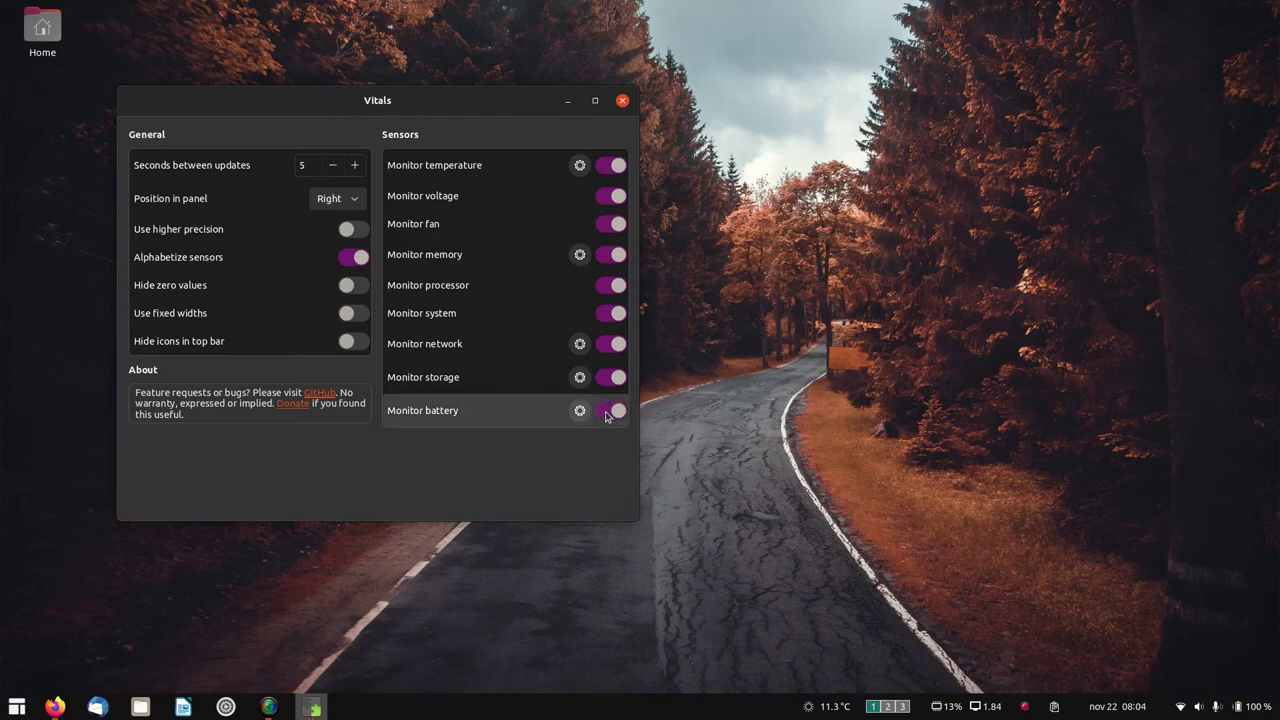
pyautogui.click(606, 413)
pyautogui.click(606, 377)
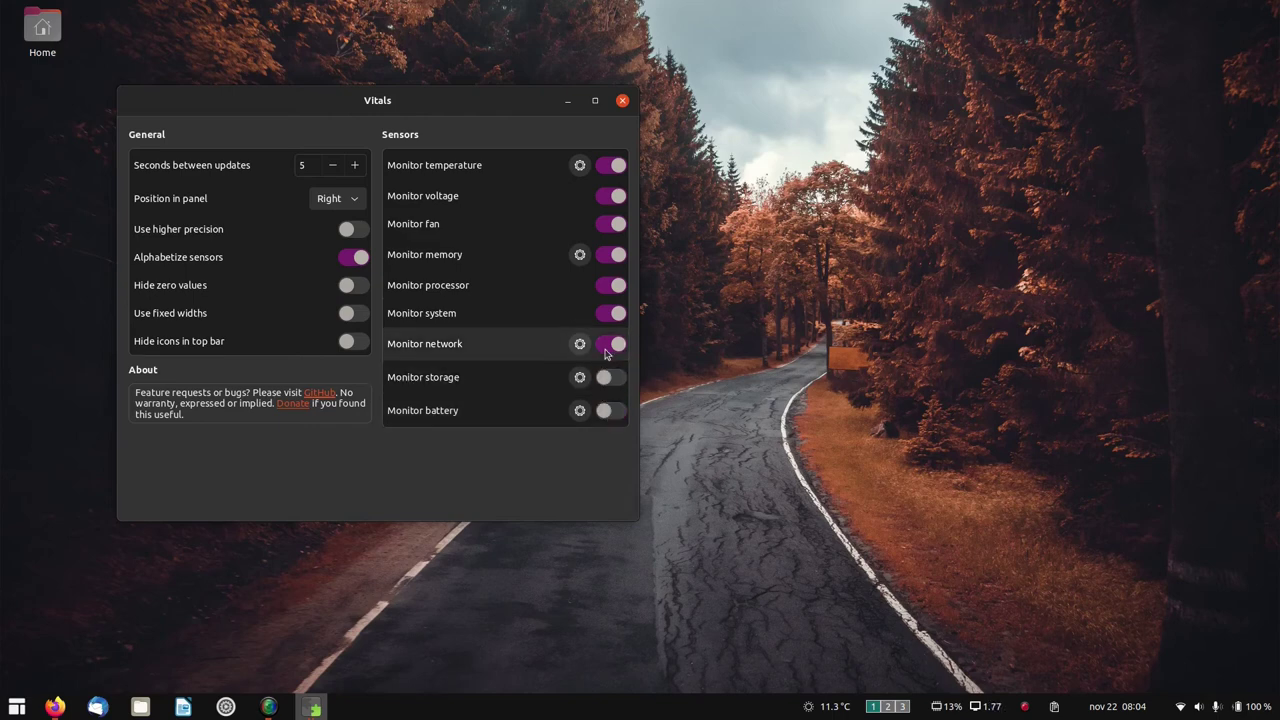
pyautogui.click(606, 344)
pyautogui.click(604, 313)
pyautogui.click(605, 344)
pyautogui.click(600, 372)
# Step: Open the network sensor's preferences in Vitals, look at the public IP address and format options, and close them
pyautogui.click(580, 344)
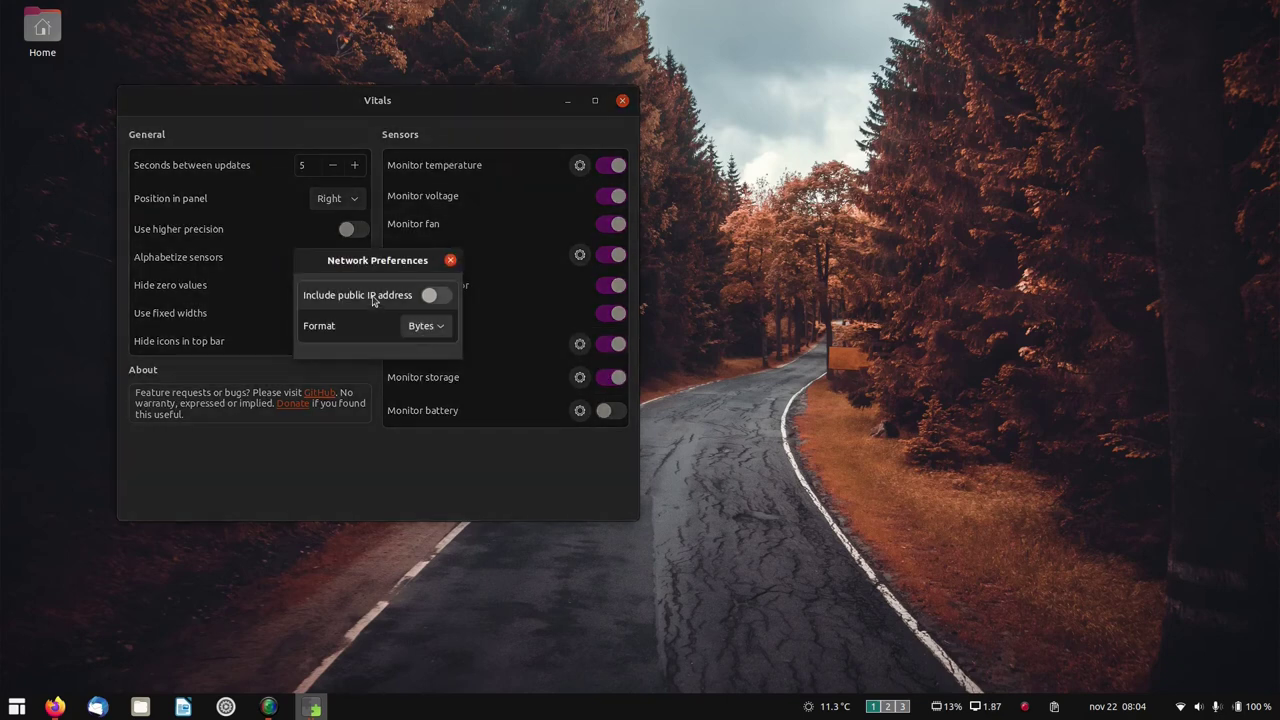
pyautogui.click(430, 332)
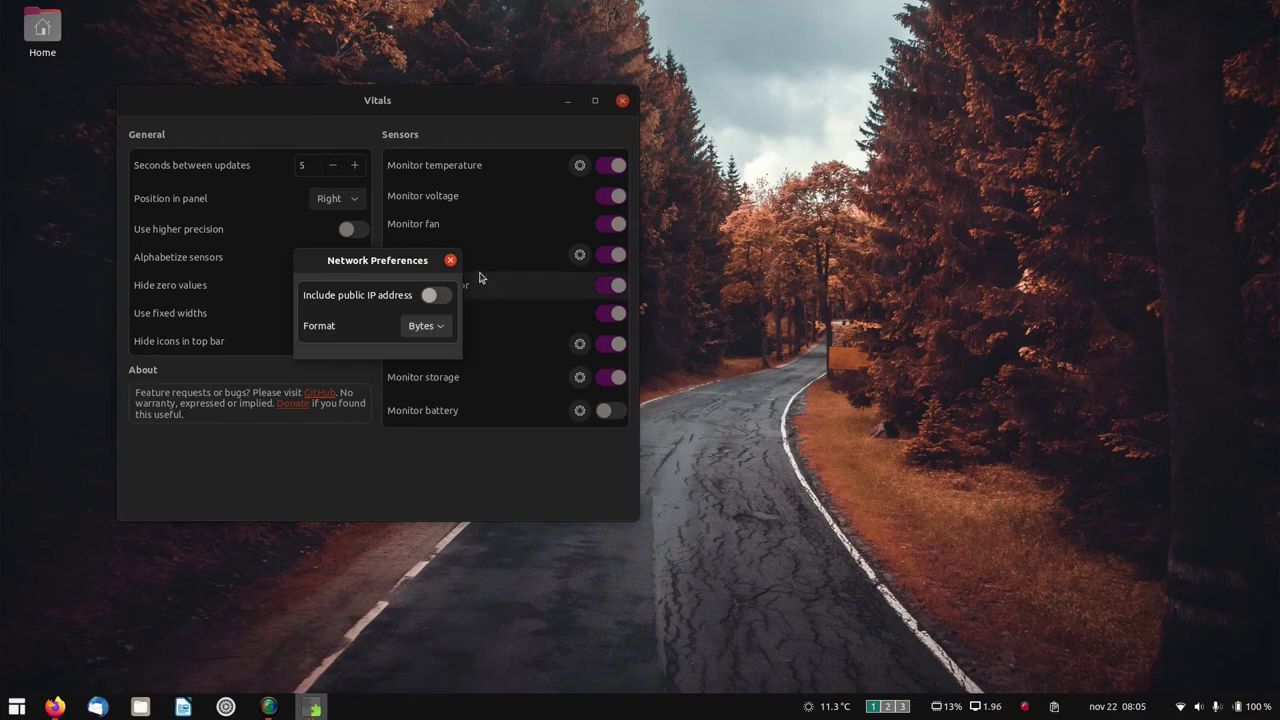
pyautogui.click(450, 260)
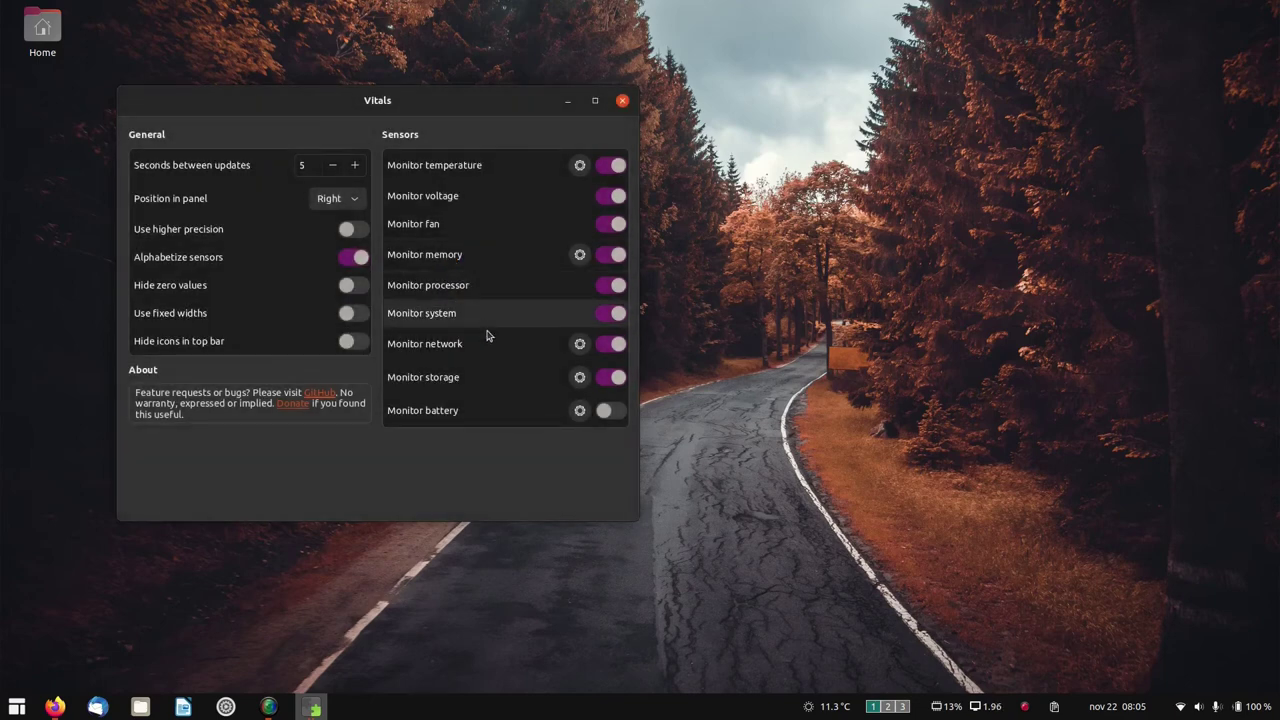
# Step: Look at the measurement choices in the storage and memory sensors' preferences in Vitals
pyautogui.click(579, 377)
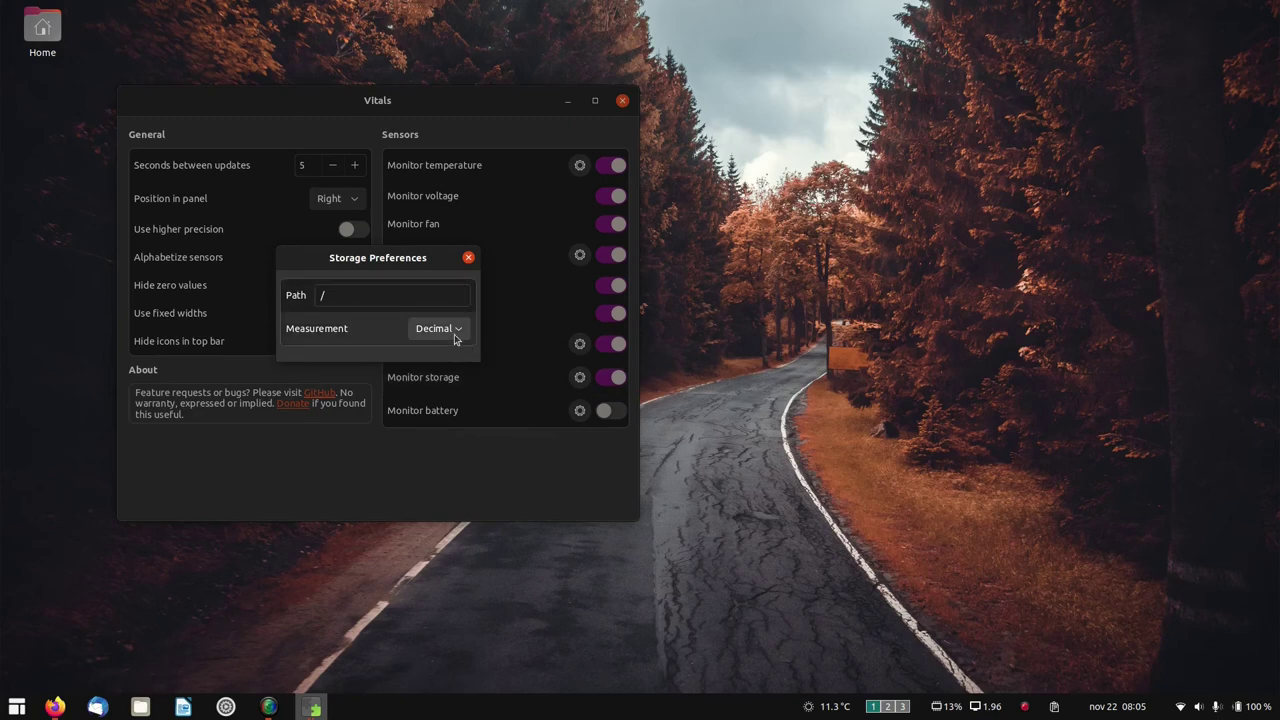
pyautogui.click(454, 336)
pyautogui.click(454, 336)
pyautogui.click(469, 259)
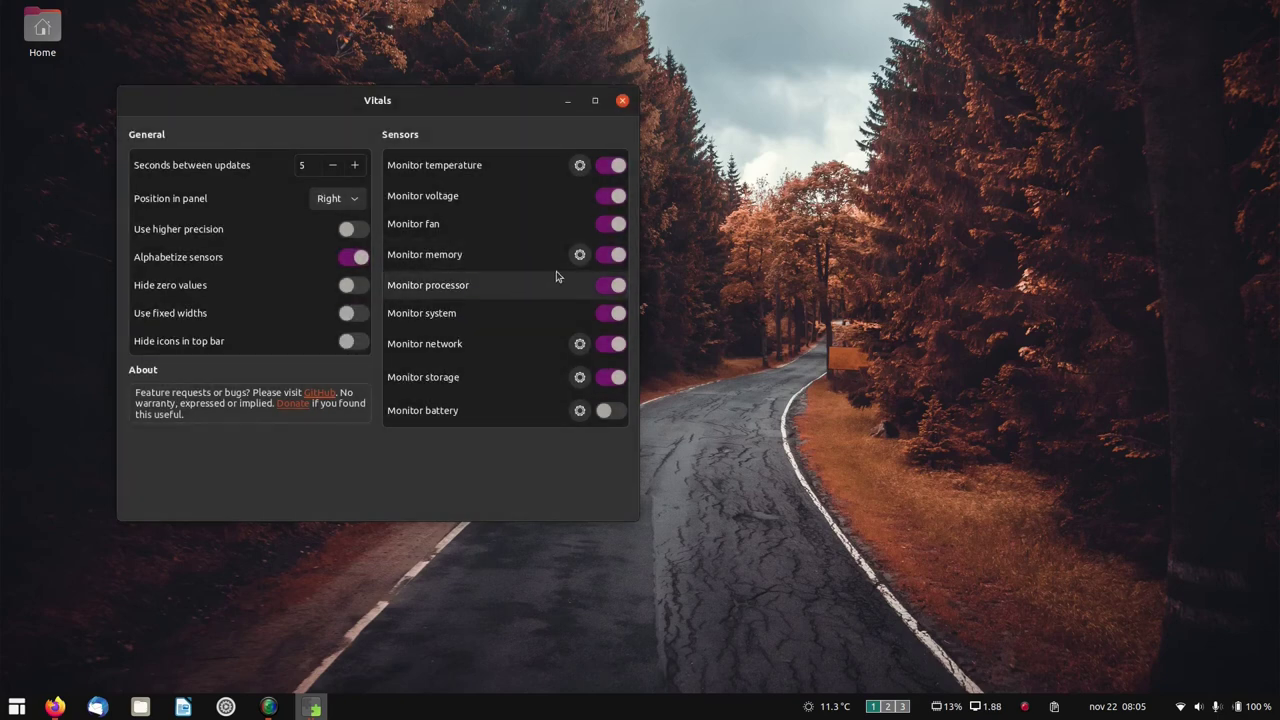
pyautogui.click(579, 255)
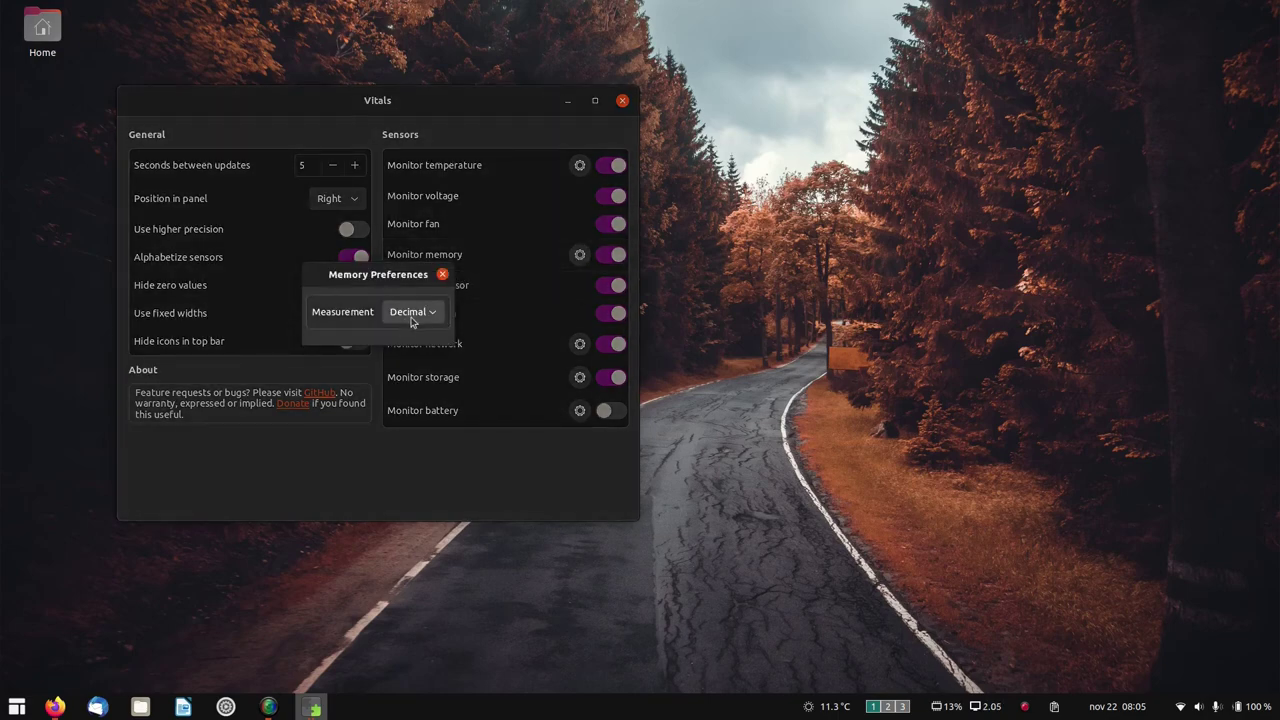
pyautogui.click(410, 311)
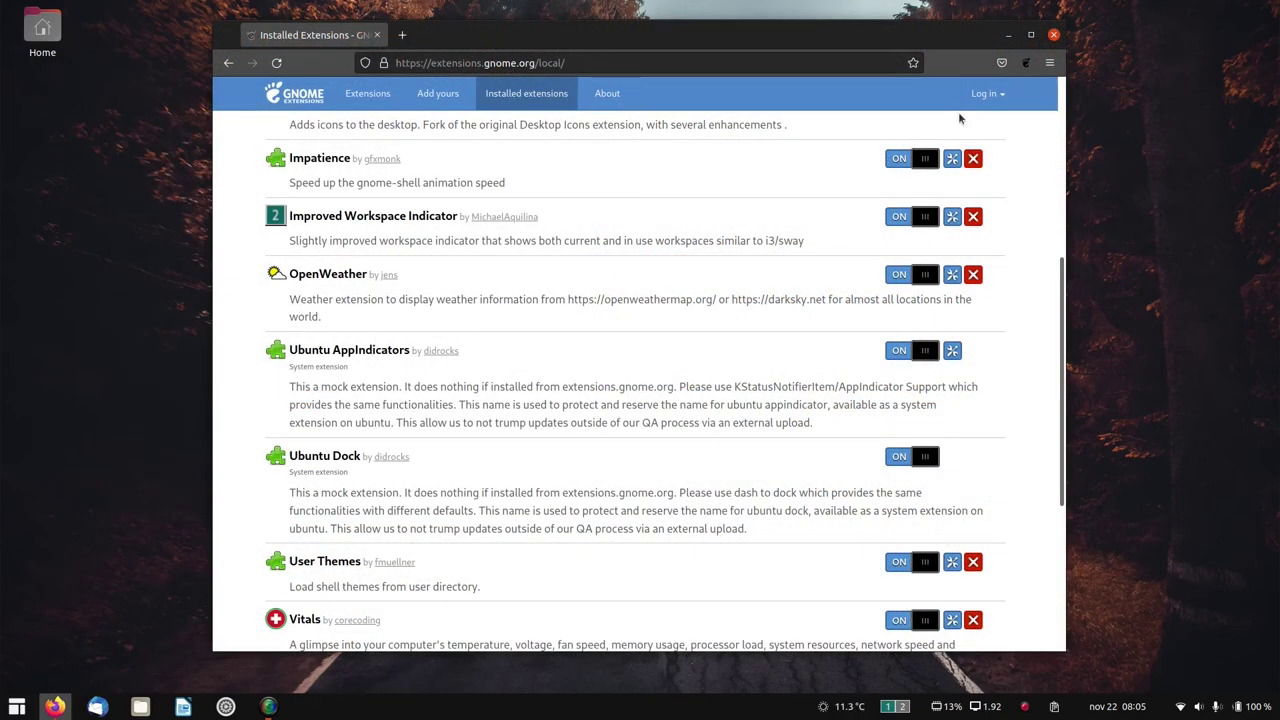
# Step: Minimize the browser, show the OpenWeather forecast from the panel, and open the extension's settings from it
pyautogui.click(1005, 37)
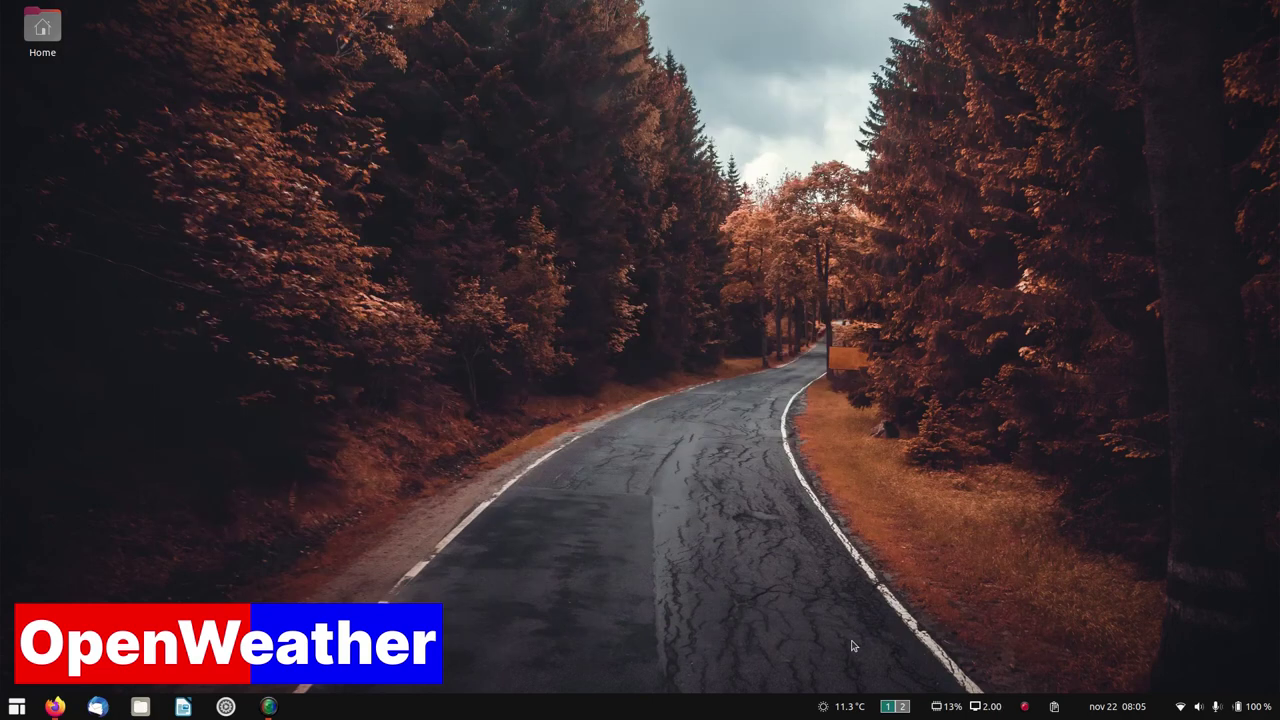
pyautogui.click(849, 706)
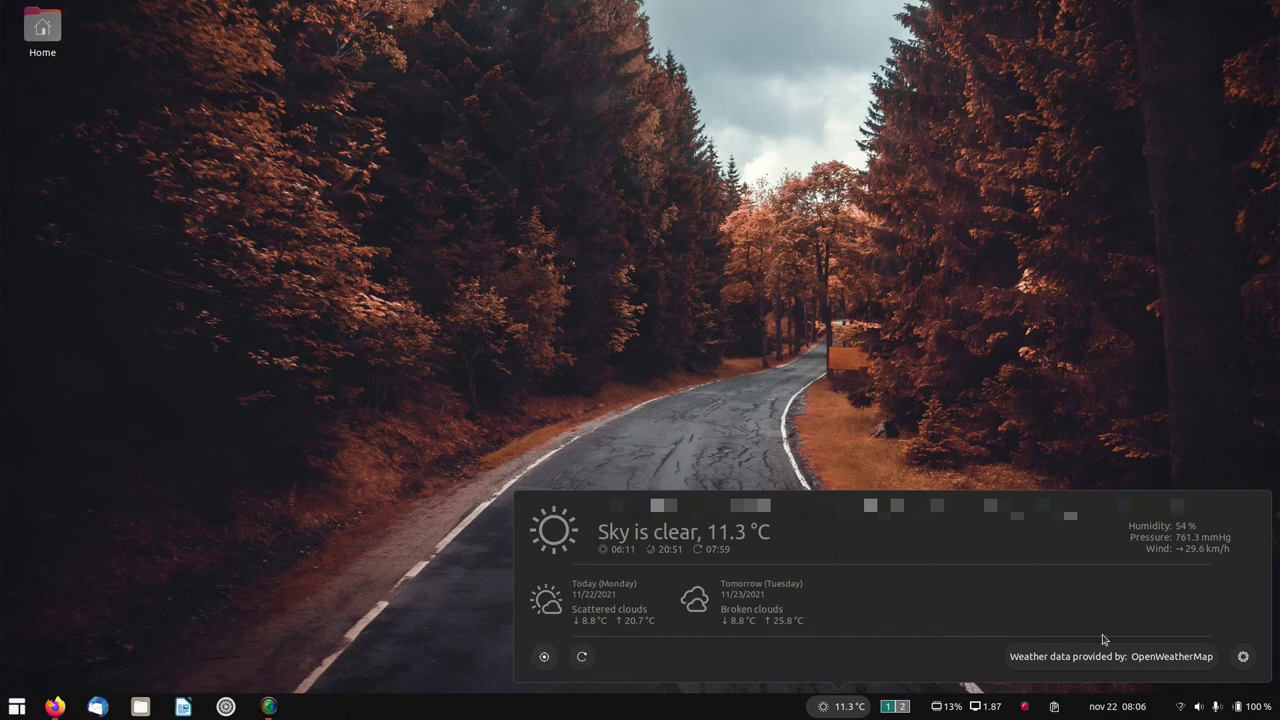
pyautogui.click(1243, 656)
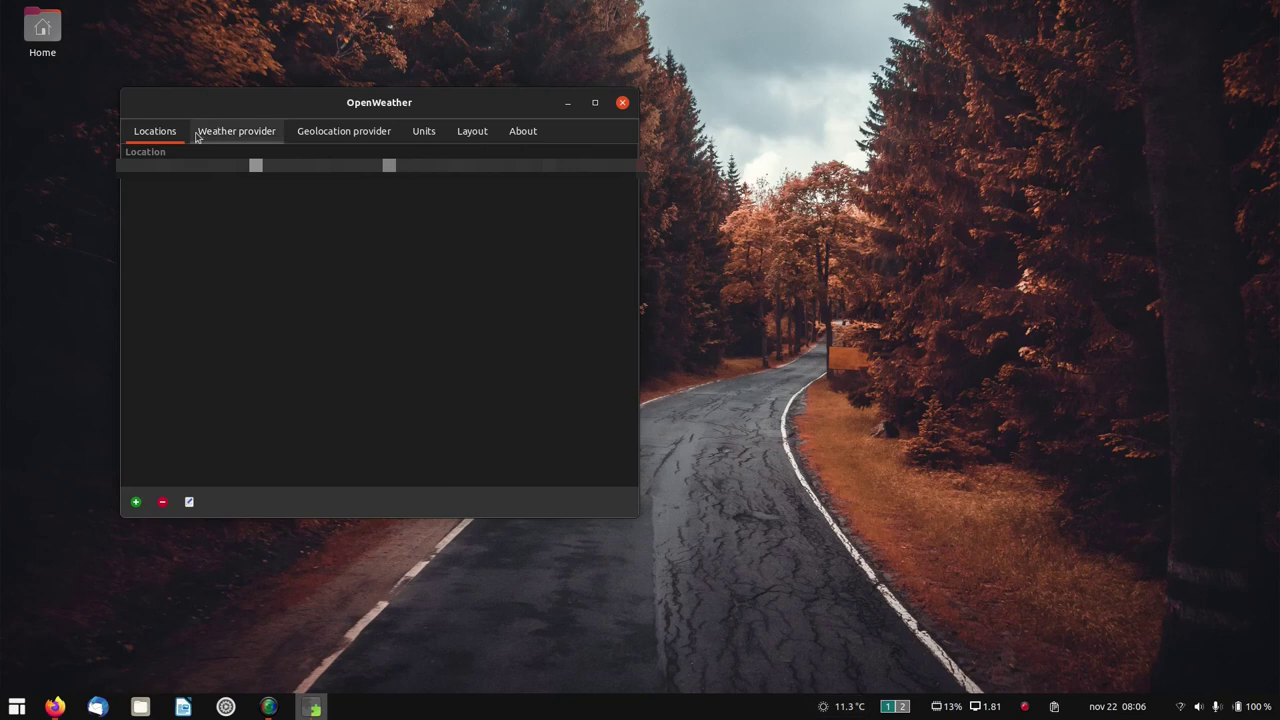
# Step: Examine OpenWeather's weather provider settings and the available temperature, wind speed and pressure units
pyautogui.click(242, 129)
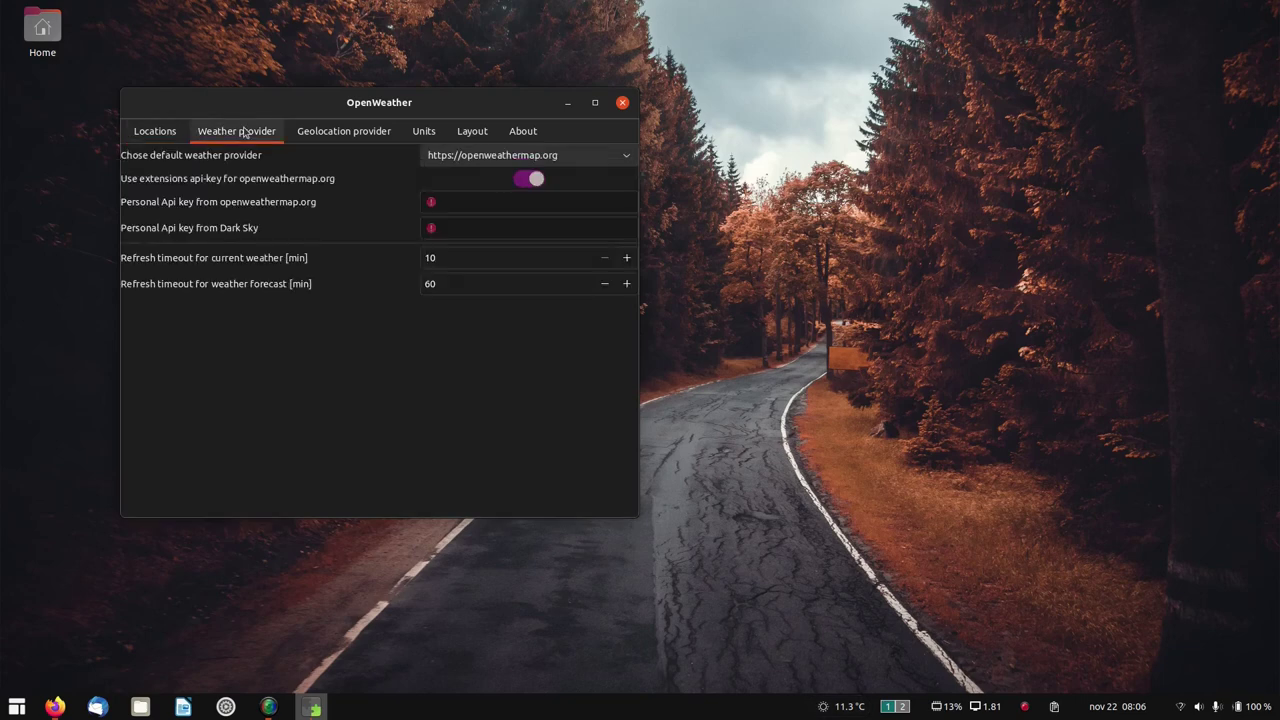
pyautogui.click(420, 134)
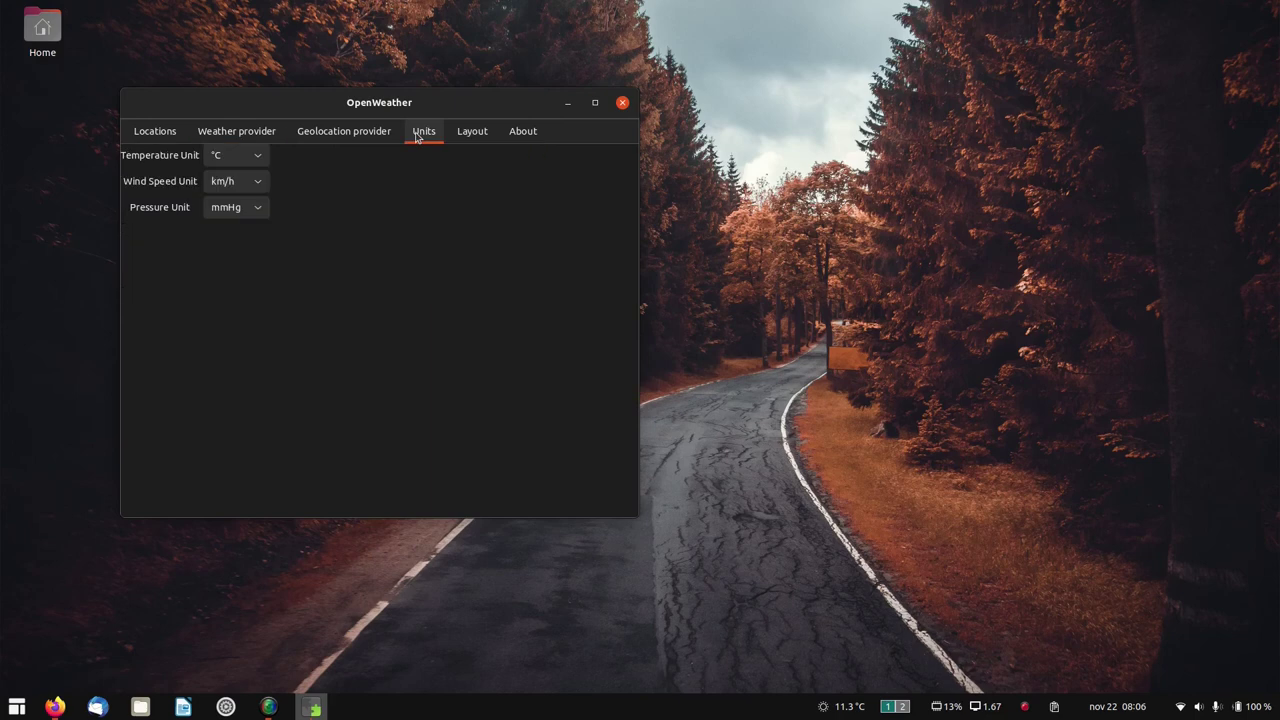
pyautogui.click(229, 160)
pyautogui.click(229, 160)
pyautogui.click(230, 181)
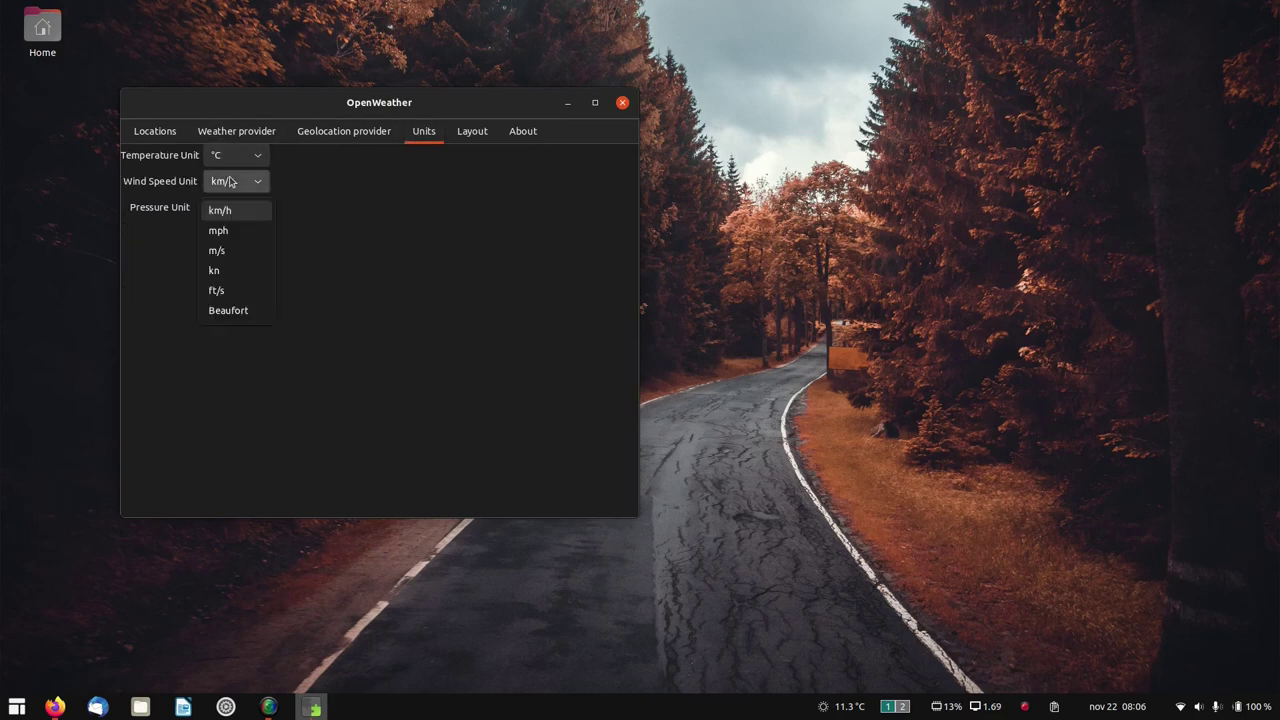
pyautogui.click(230, 181)
pyautogui.click(226, 207)
pyautogui.click(226, 212)
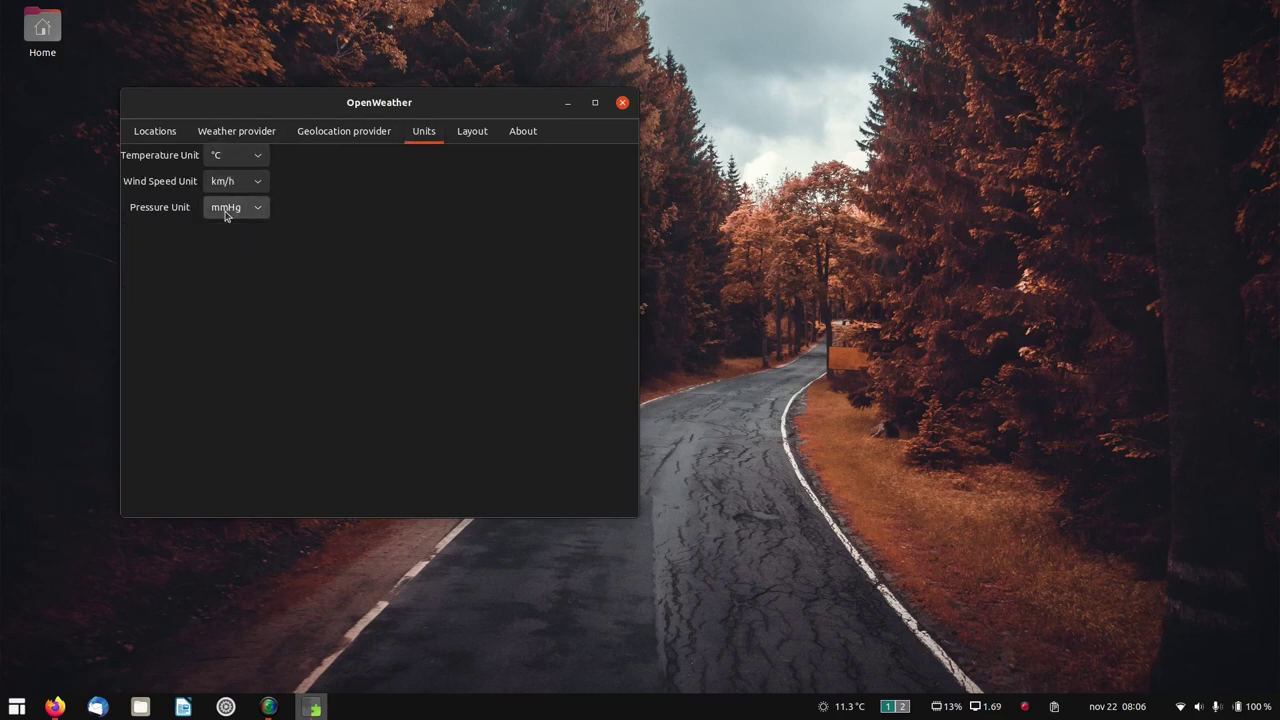
# Step: Examine OpenWeather's layout settings, including the choices for its position in the panel and the number of days in the forecast
pyautogui.click(471, 138)
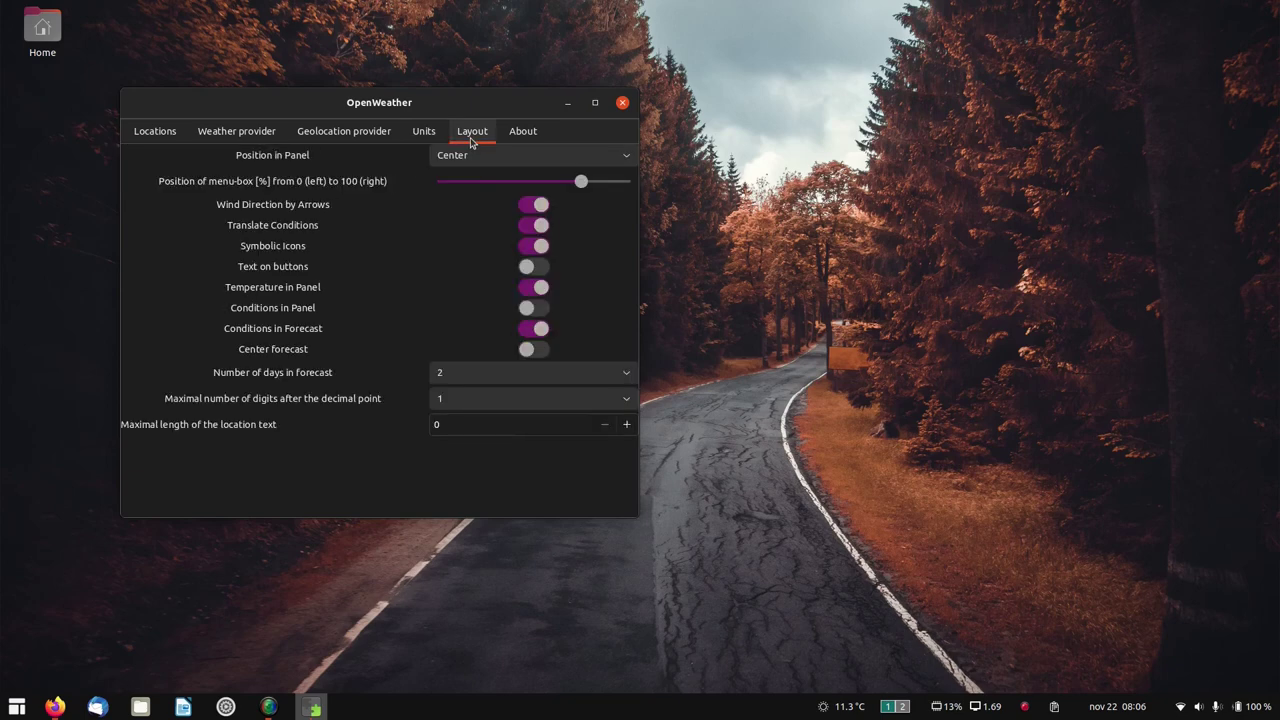
pyautogui.click(551, 164)
pyautogui.click(543, 168)
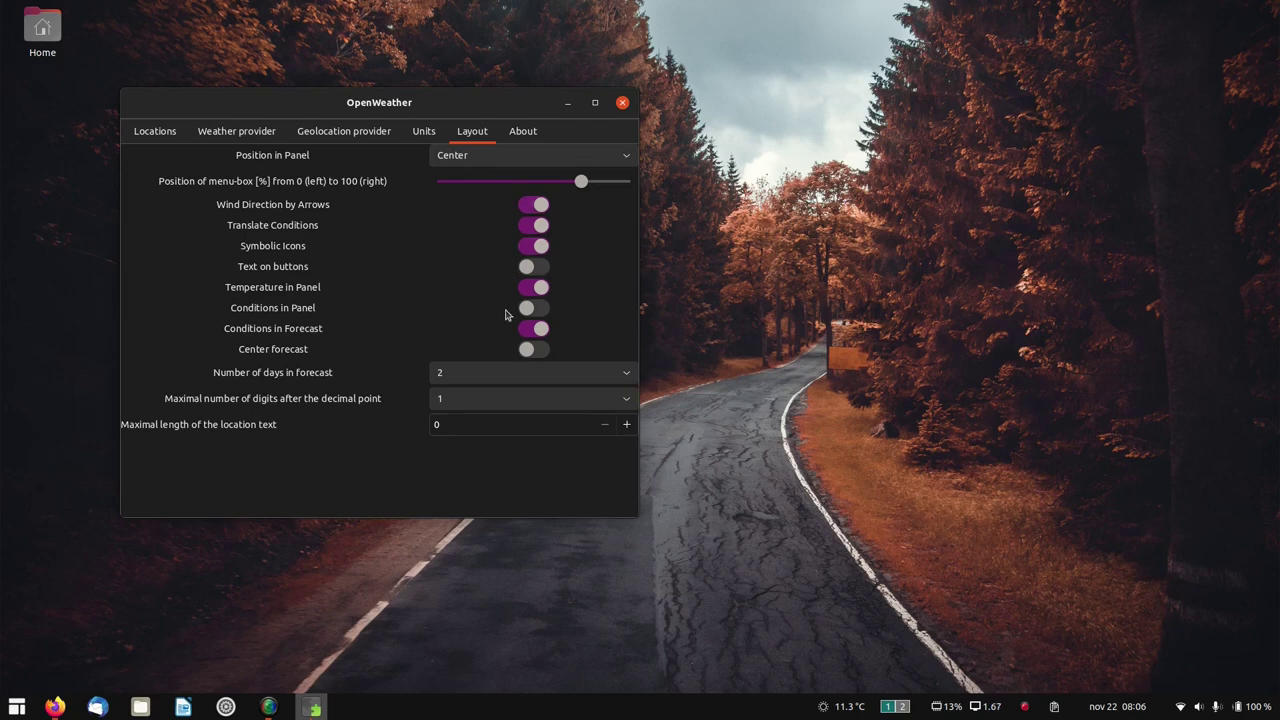
pyautogui.click(532, 372)
pyautogui.click(532, 372)
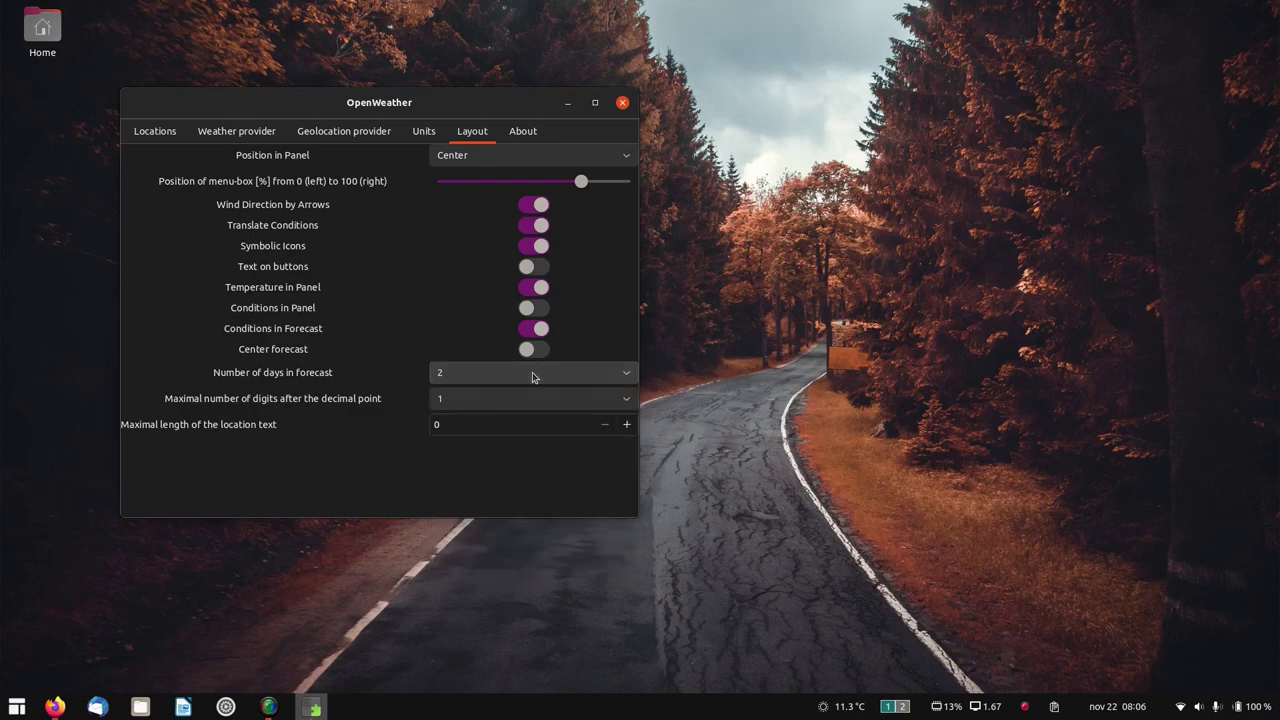